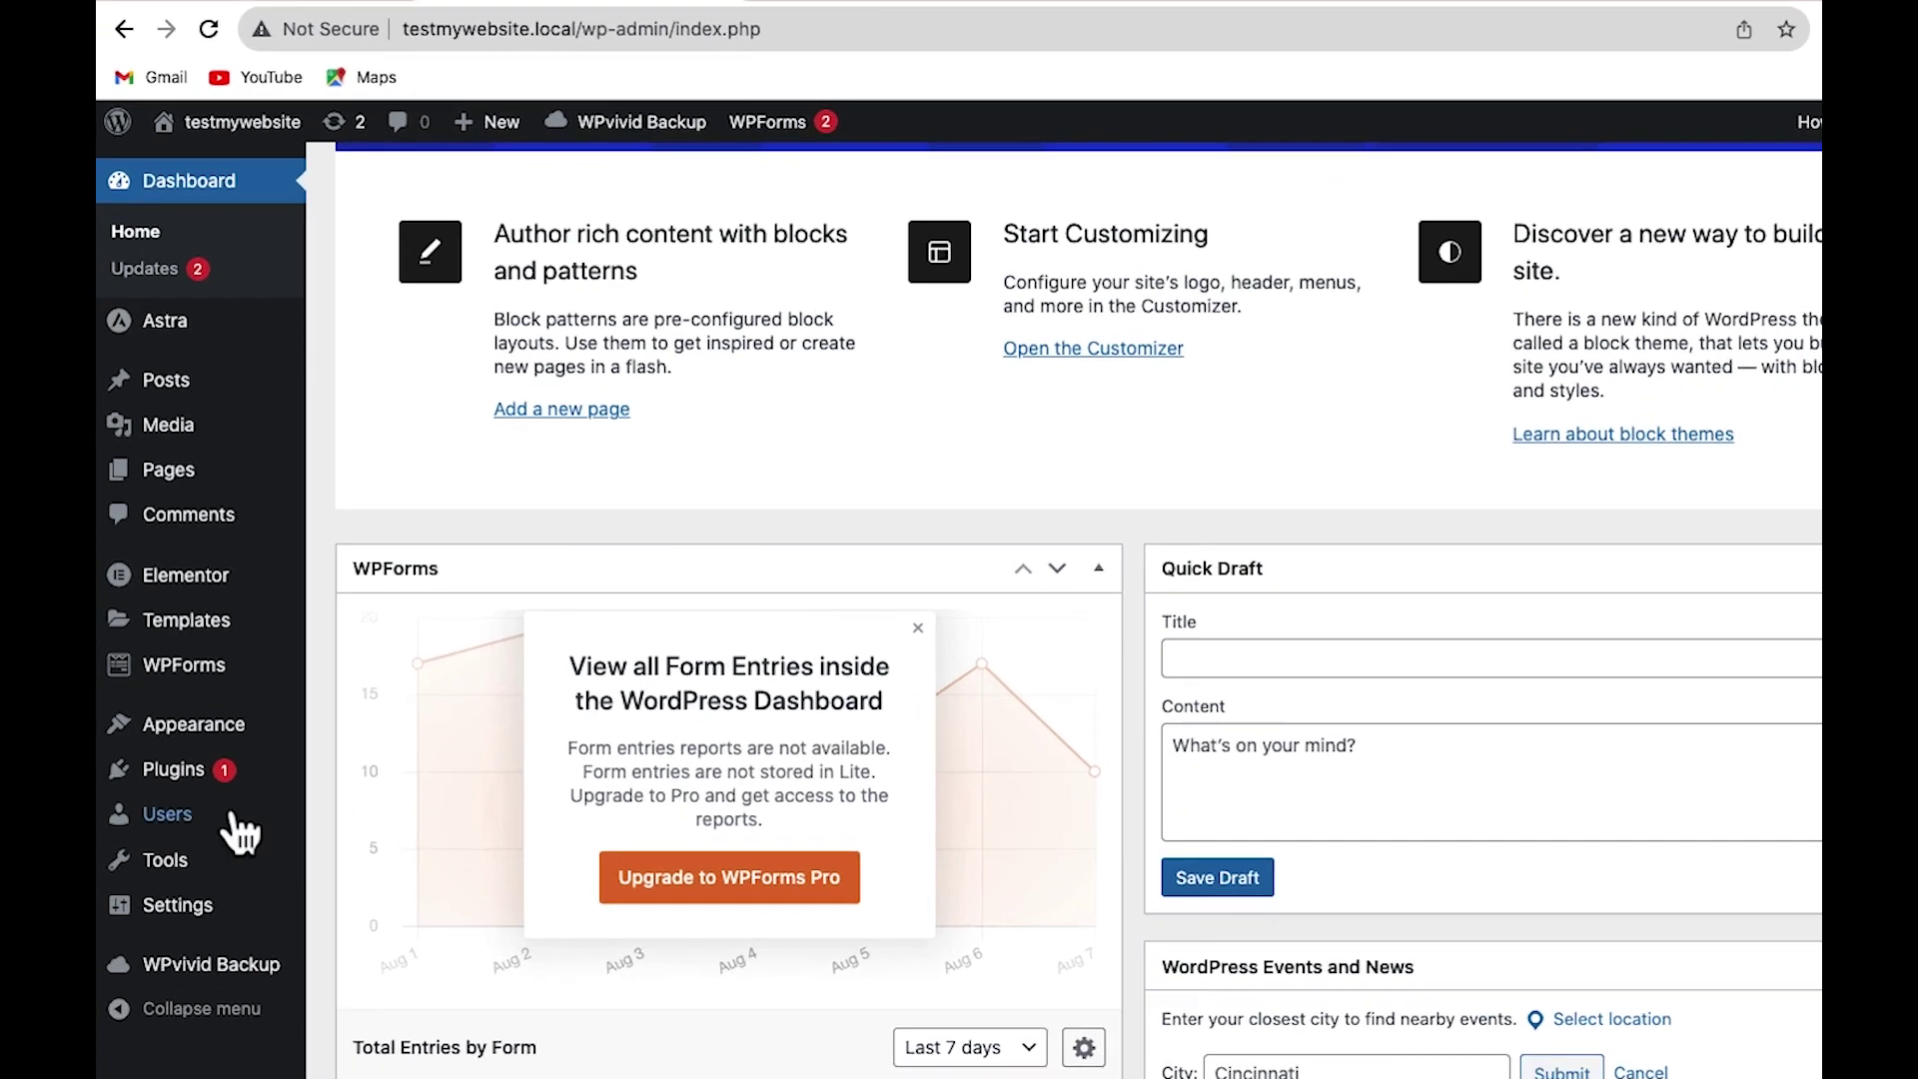
- Find the WP Image Zoom plugin by SilkyPress in the plugin directory, and install and activate it
mouse_move(175, 758)
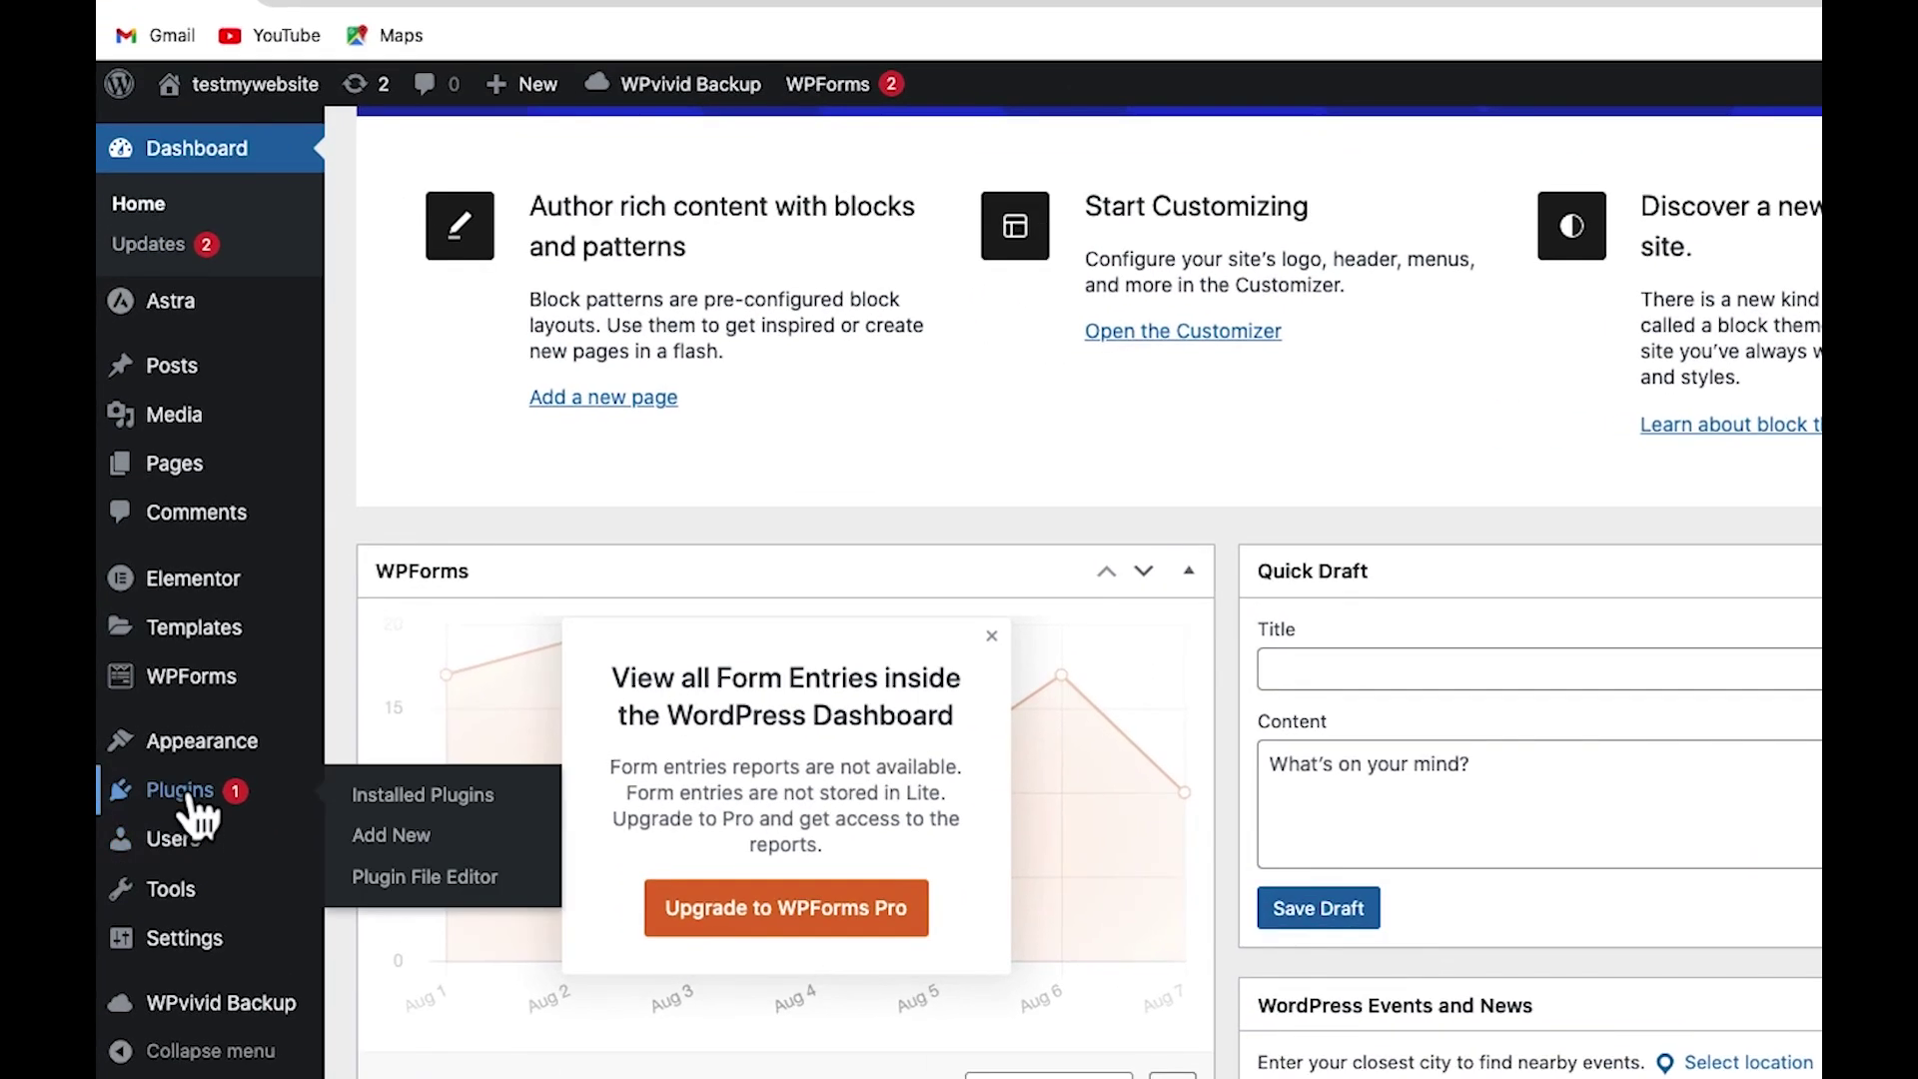
left_click(392, 836)
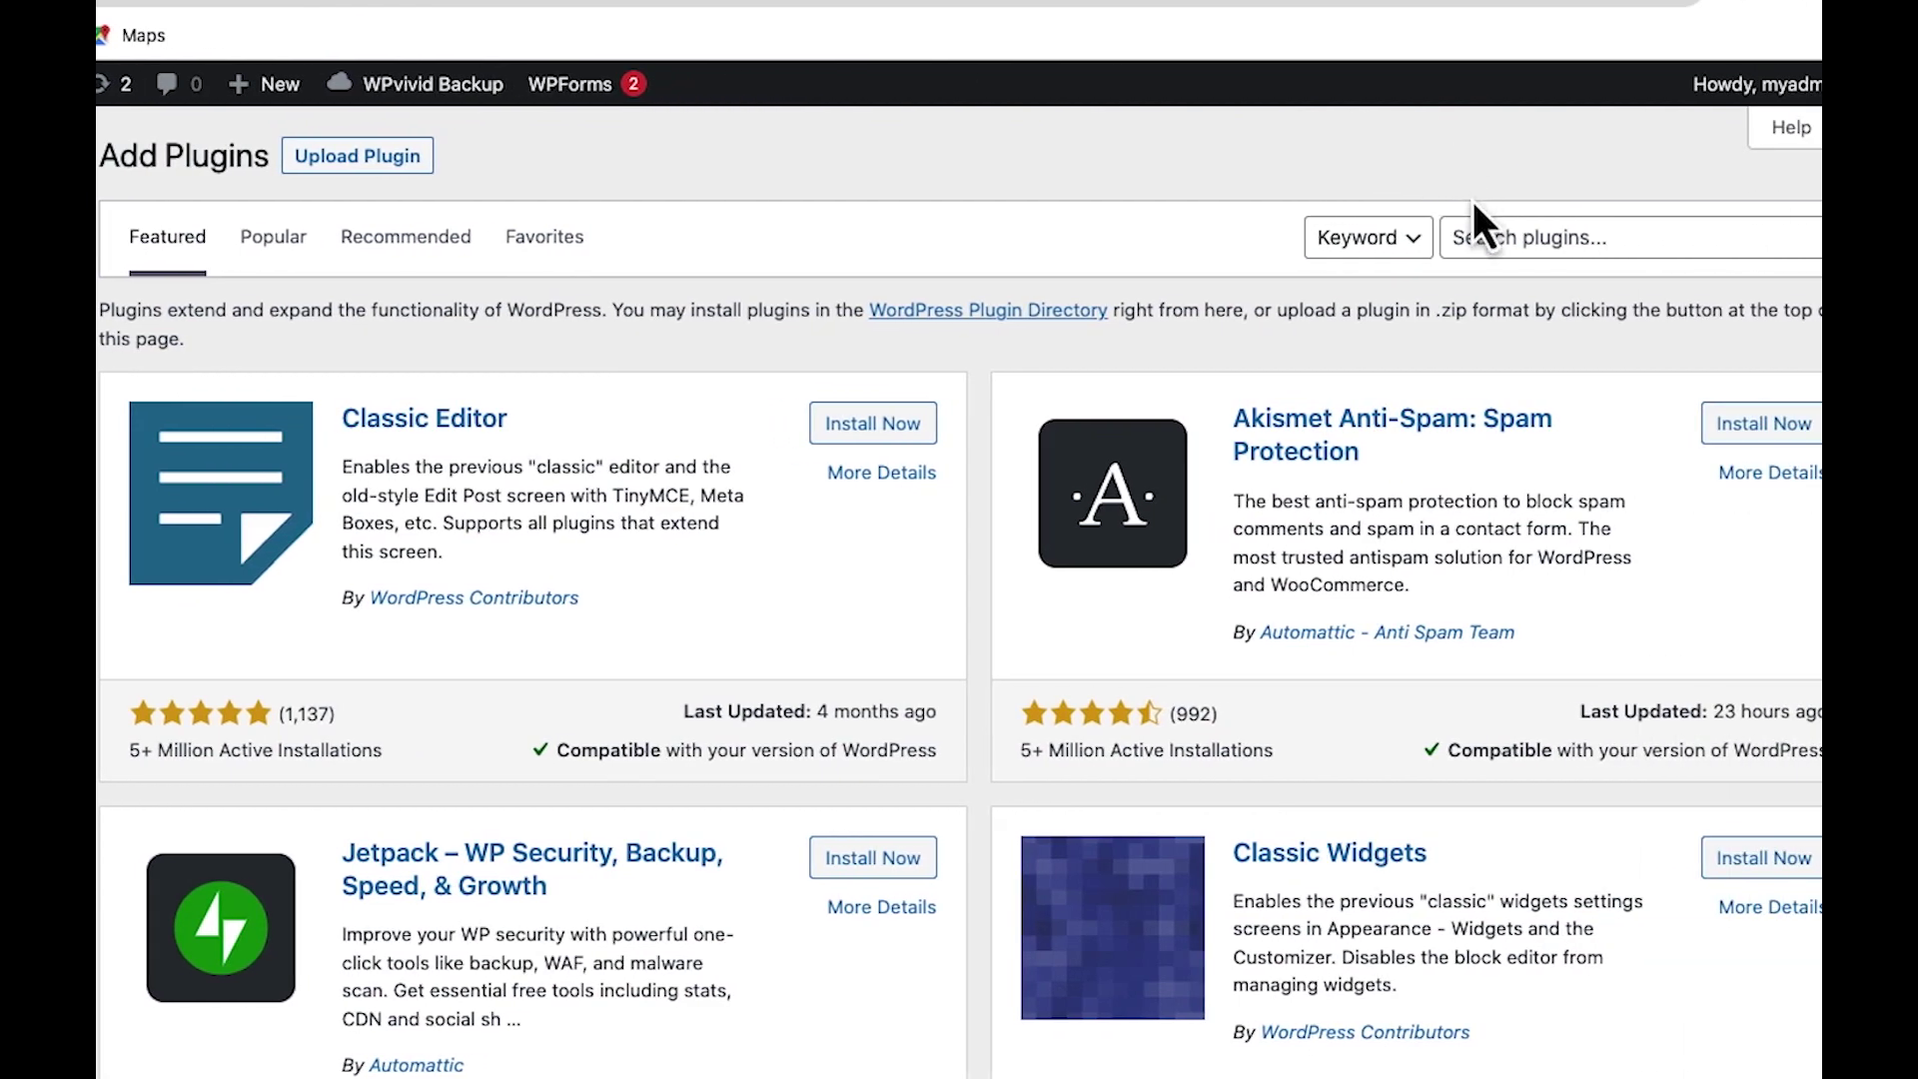
left_click(1480, 236)
left_click(1520, 356)
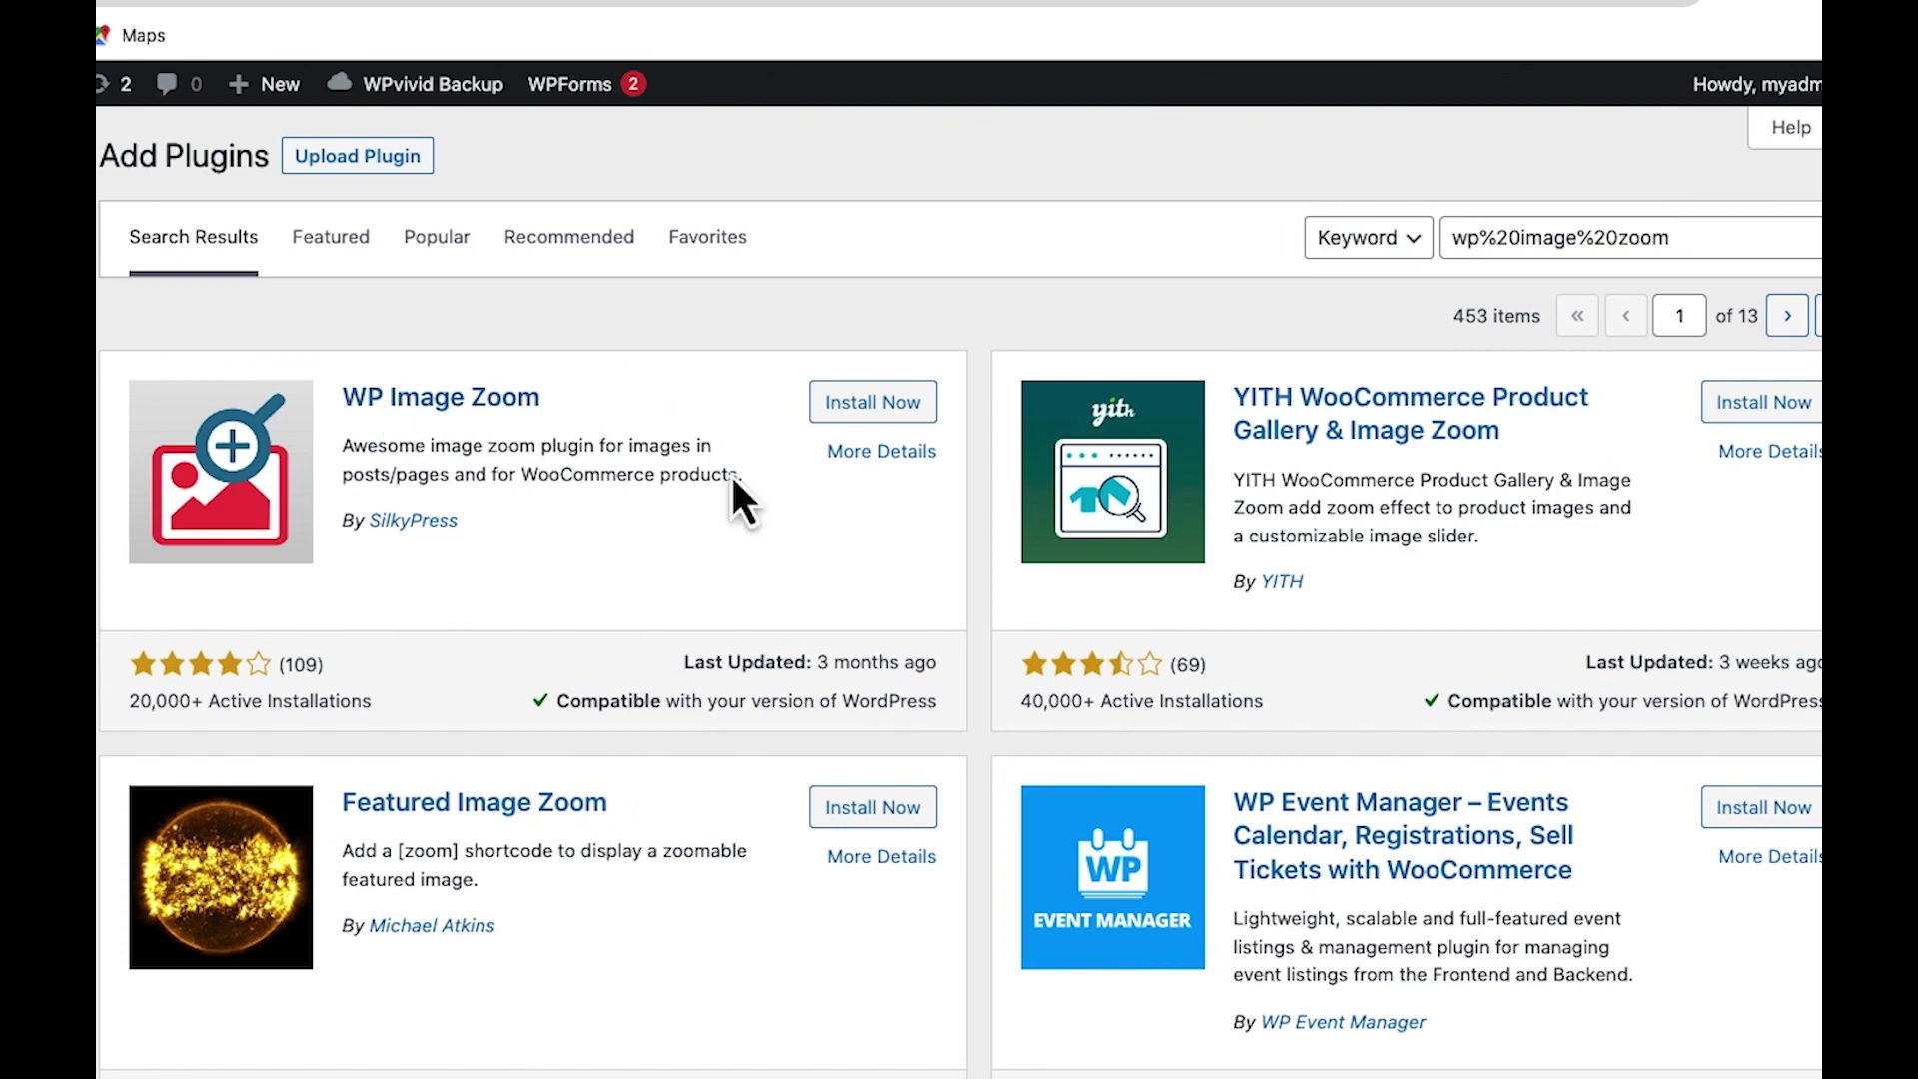
left_click(896, 410)
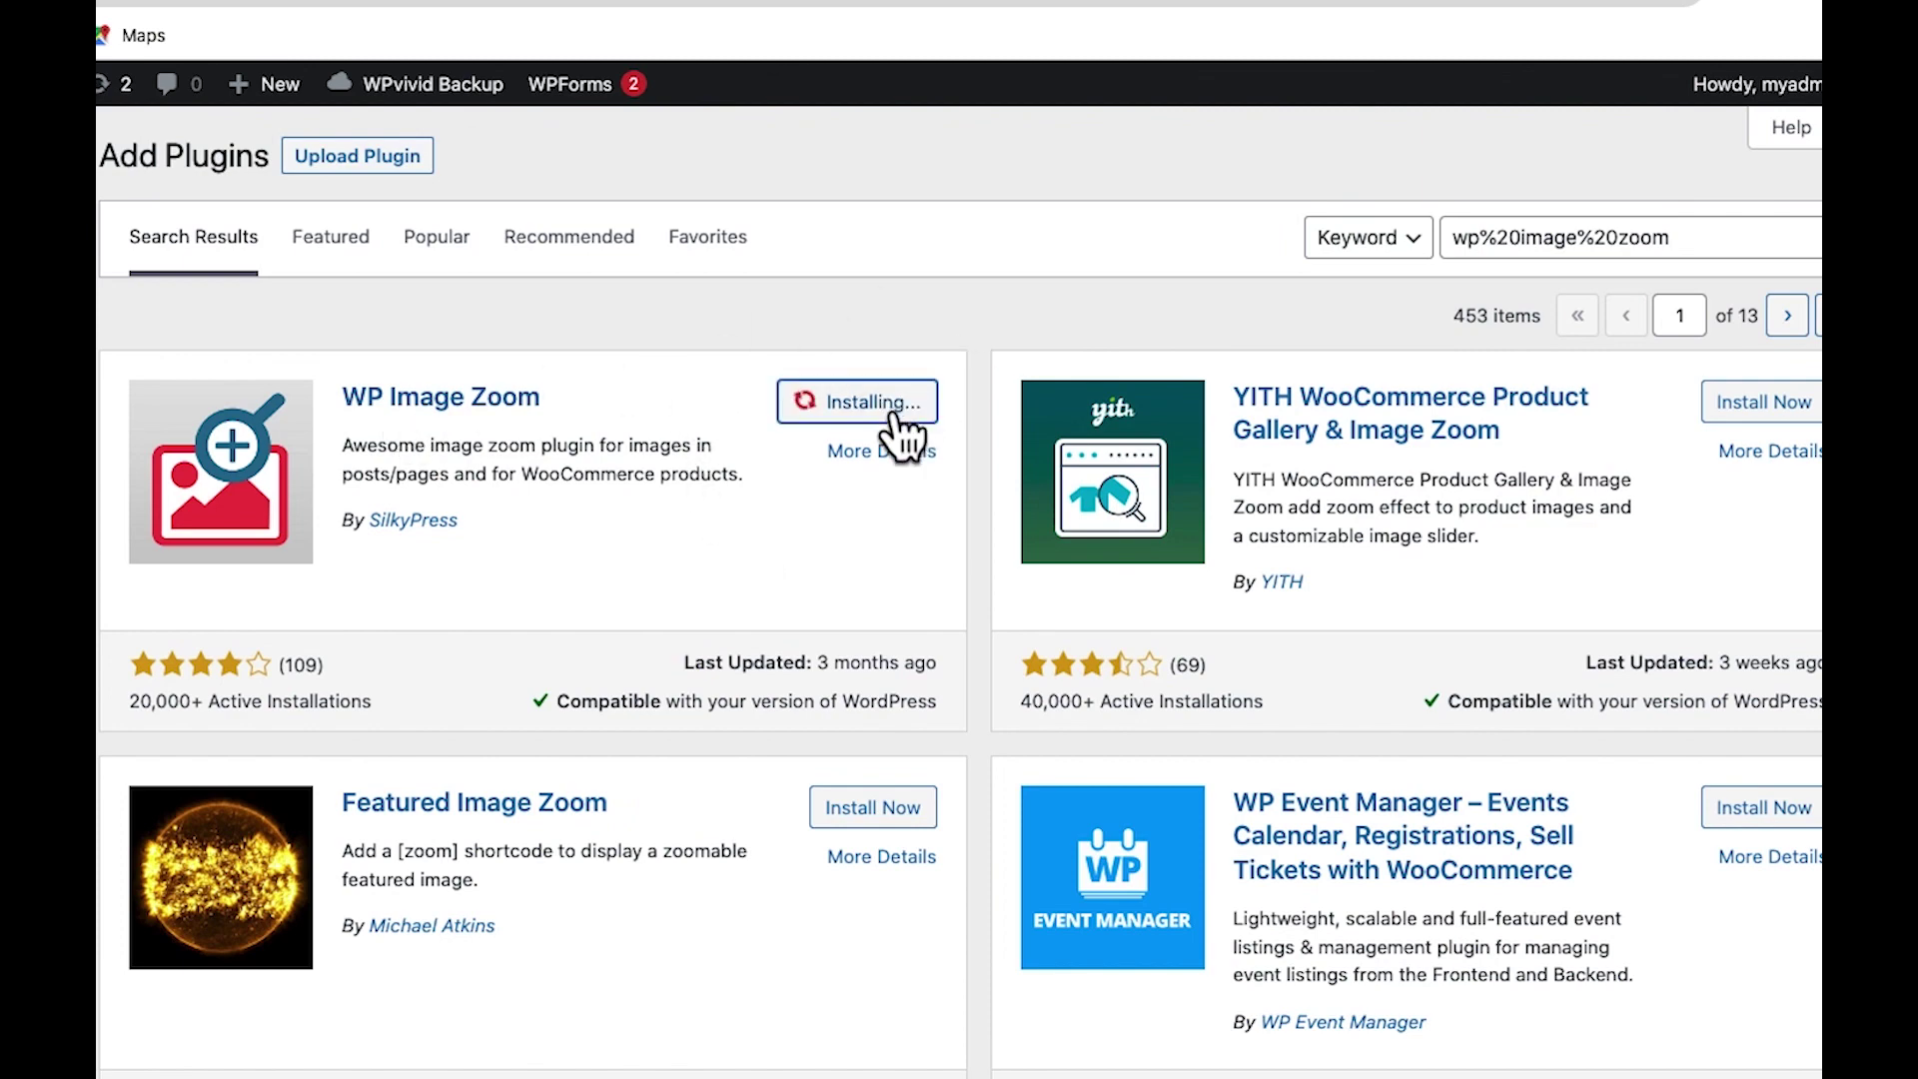
left_click(885, 403)
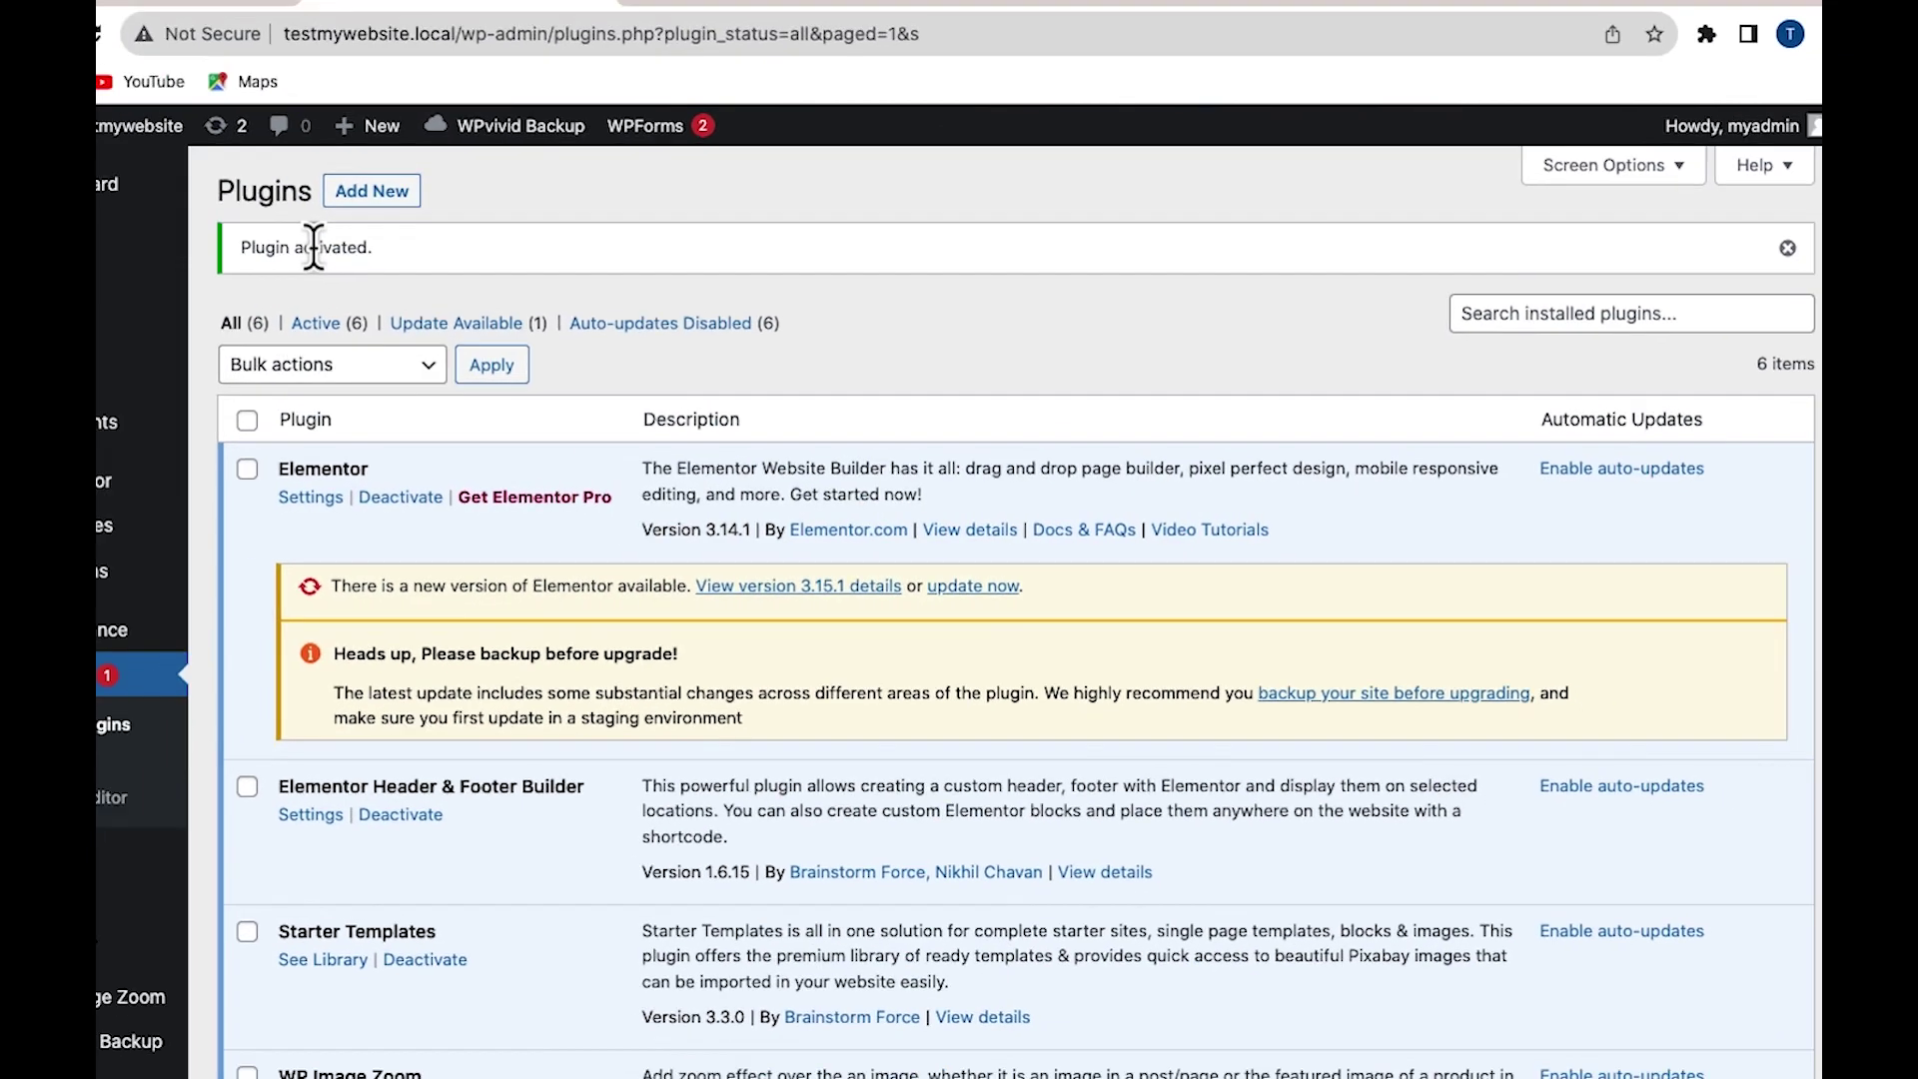
- Open the WP Image Zoom plugin's zoom settings and choose the With Zoom Window lens shape
scroll(205, 216, "down", 5)
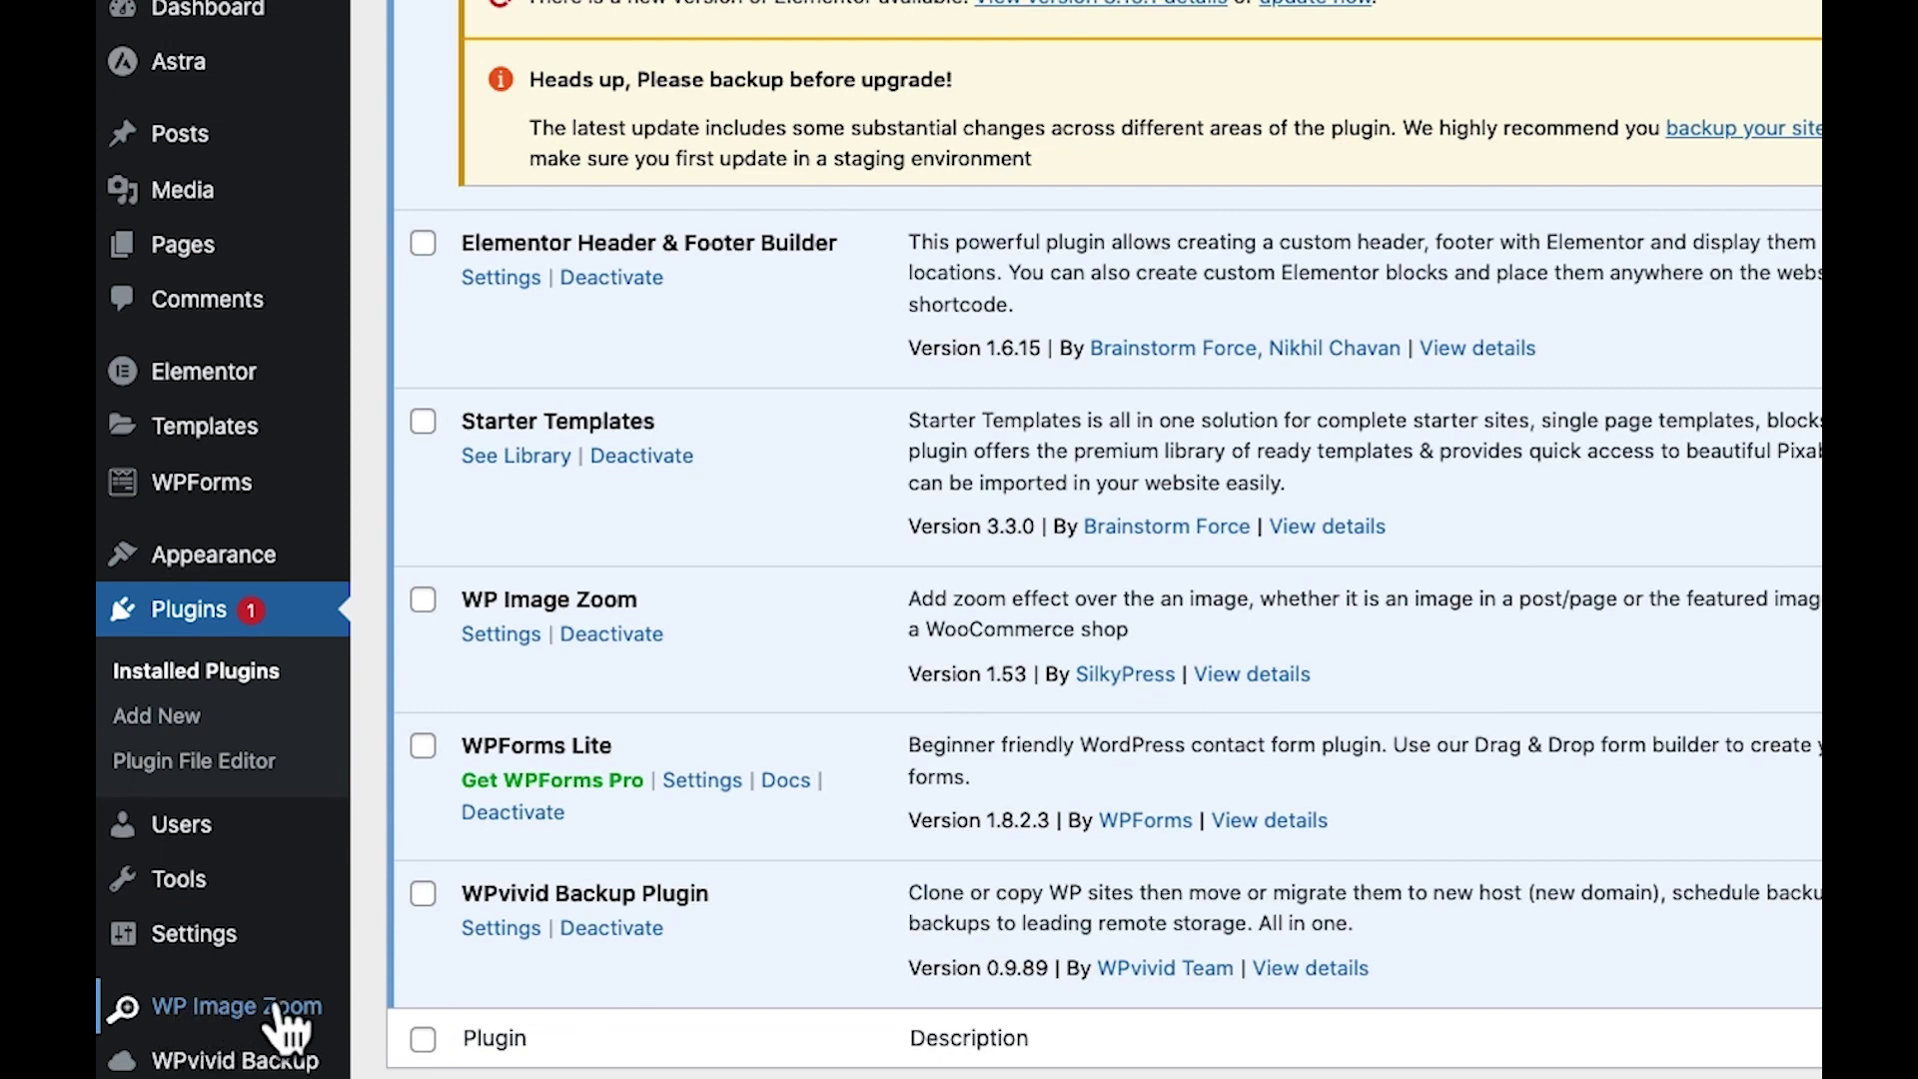
left_click(277, 1012)
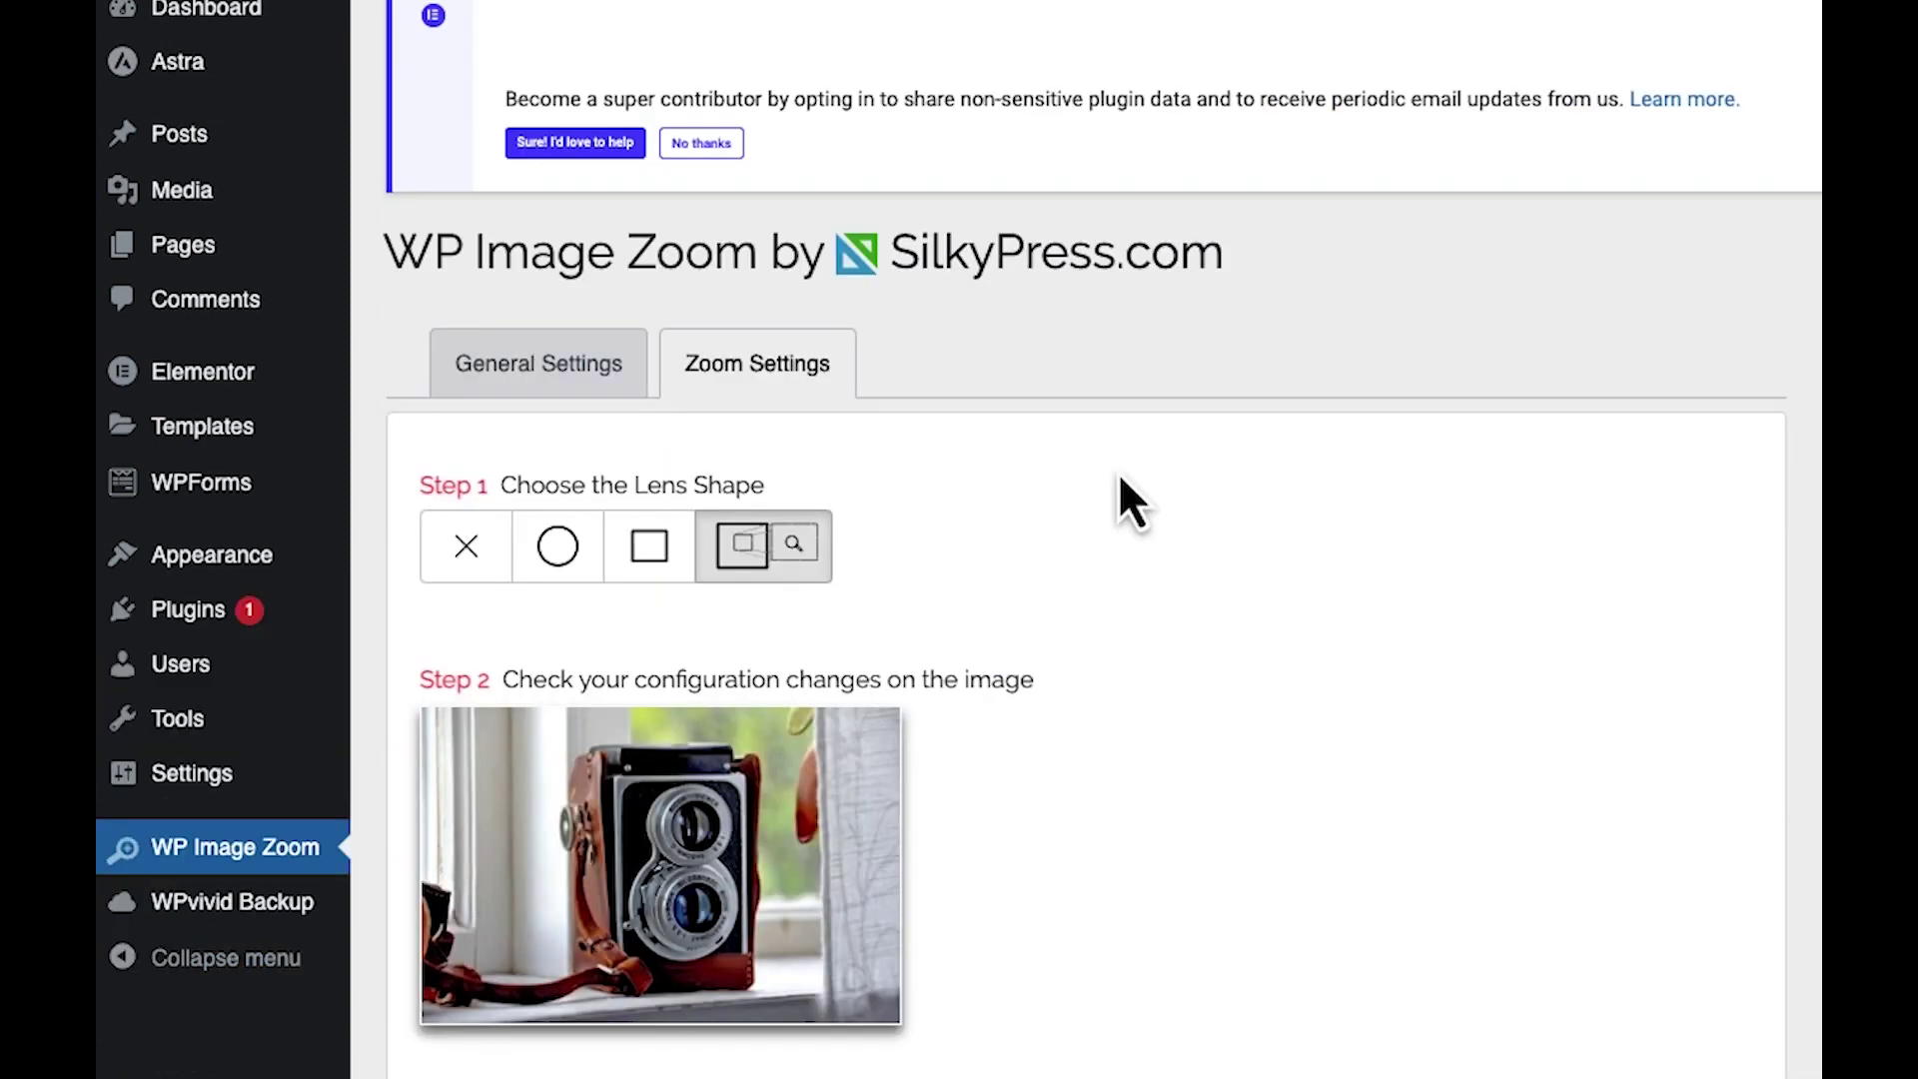
scroll(1120, 489, "down", 3)
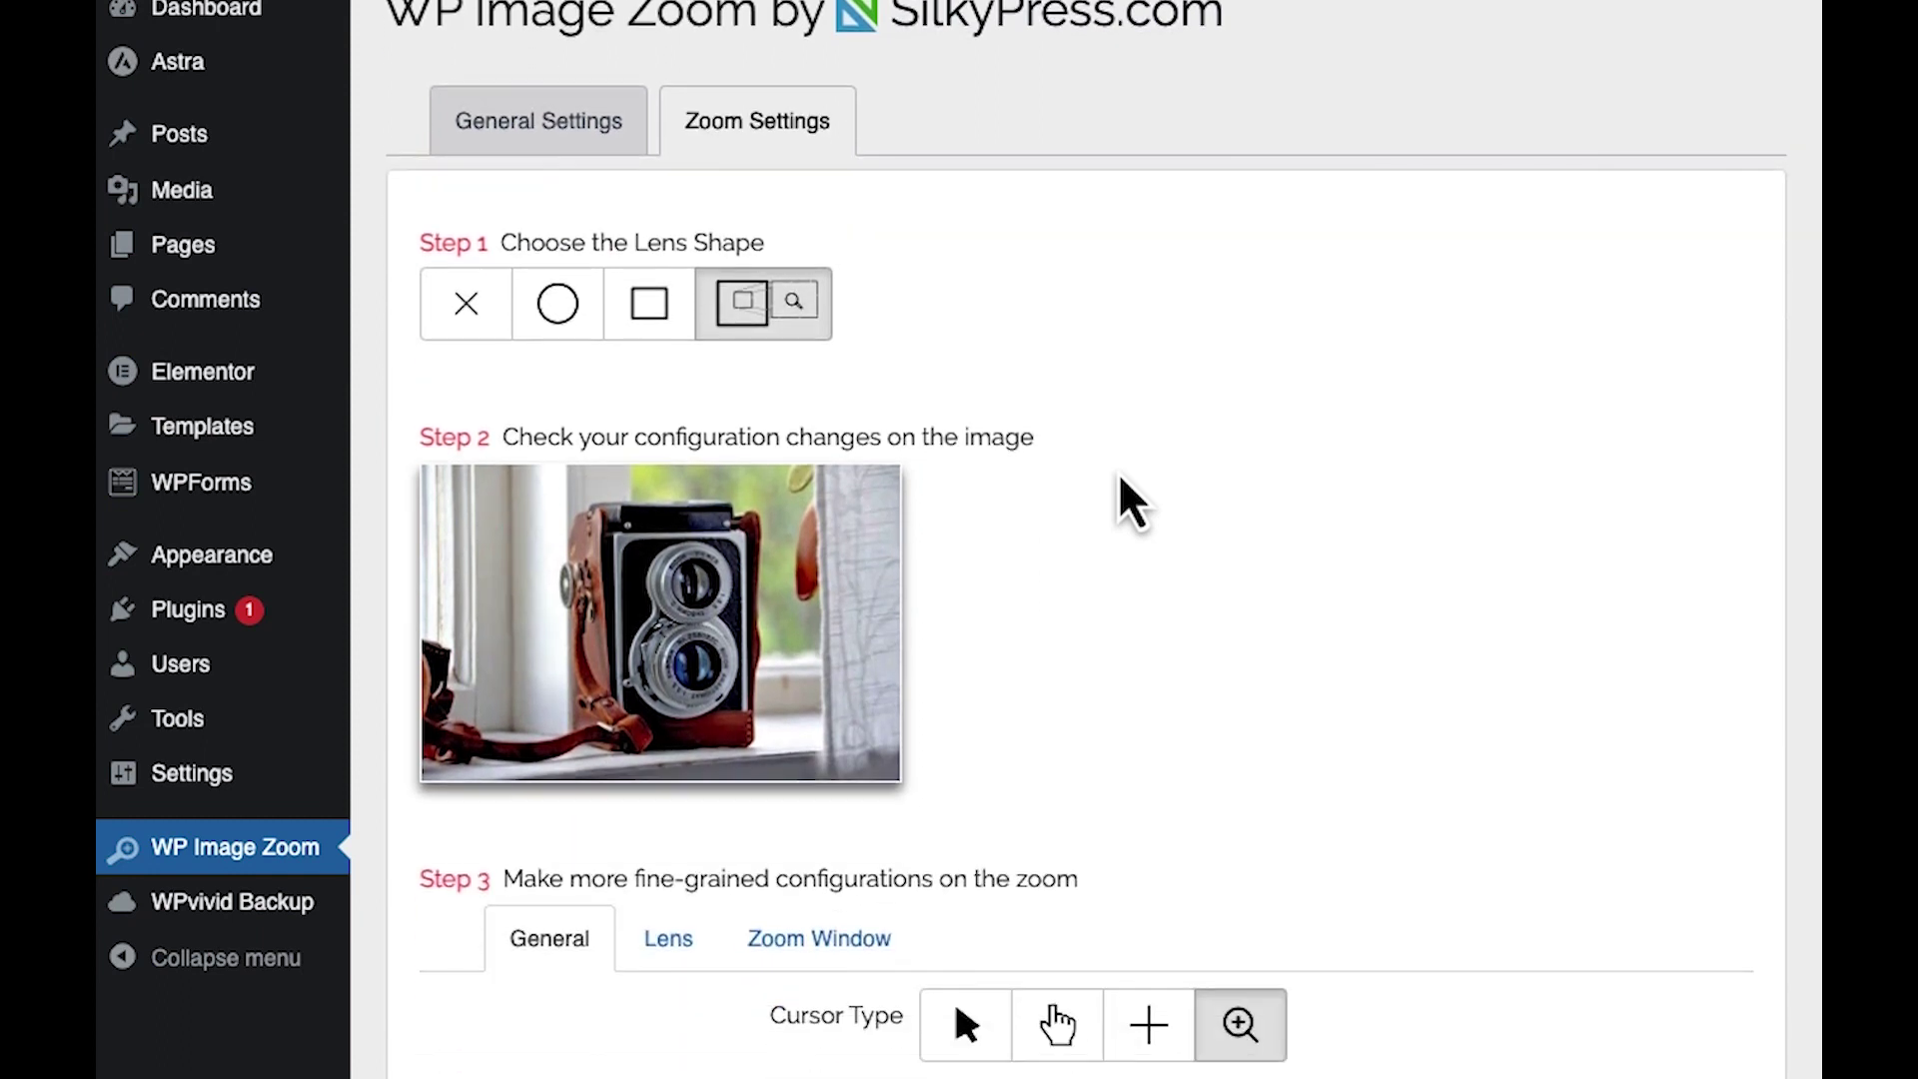
left_click(764, 122)
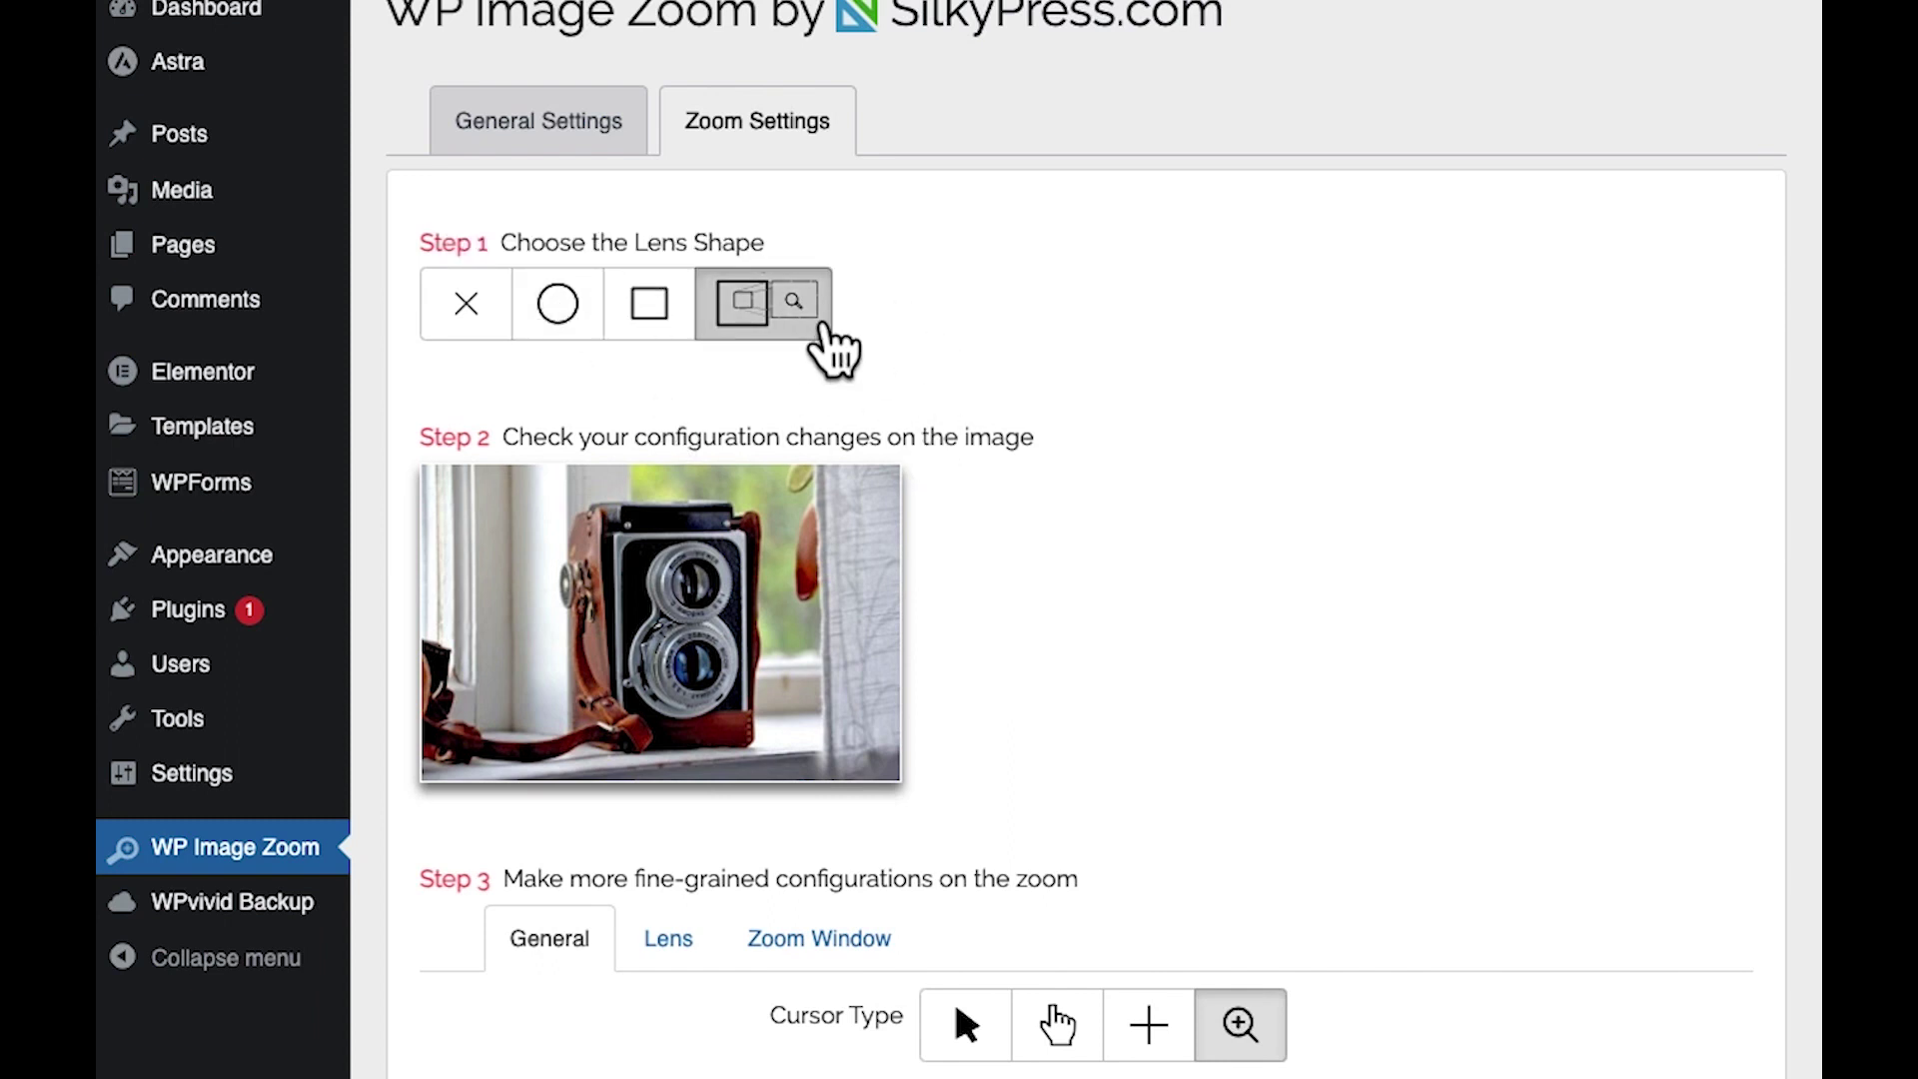
left_click(751, 318)
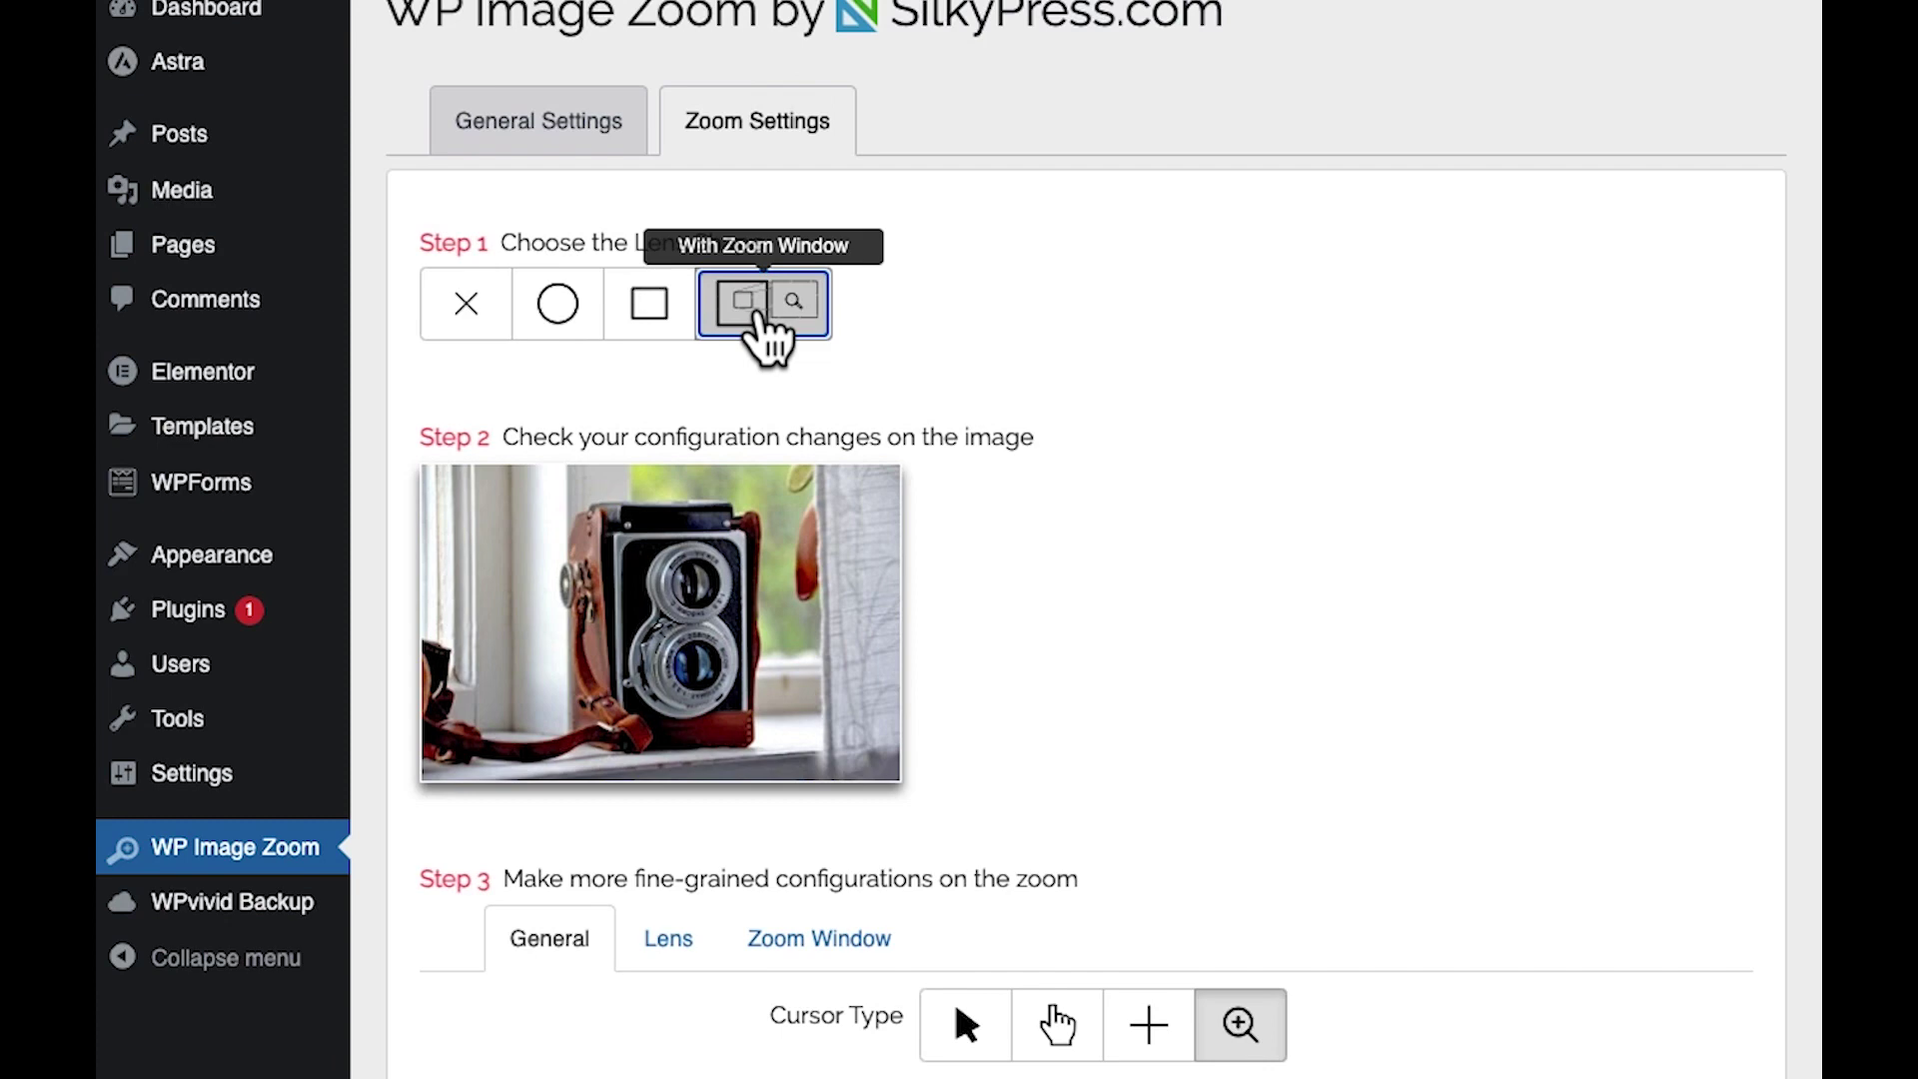
- Try the circle lens shape on the preview image and switch back to With Zoom Window
scroll(764, 334, "down", 3)
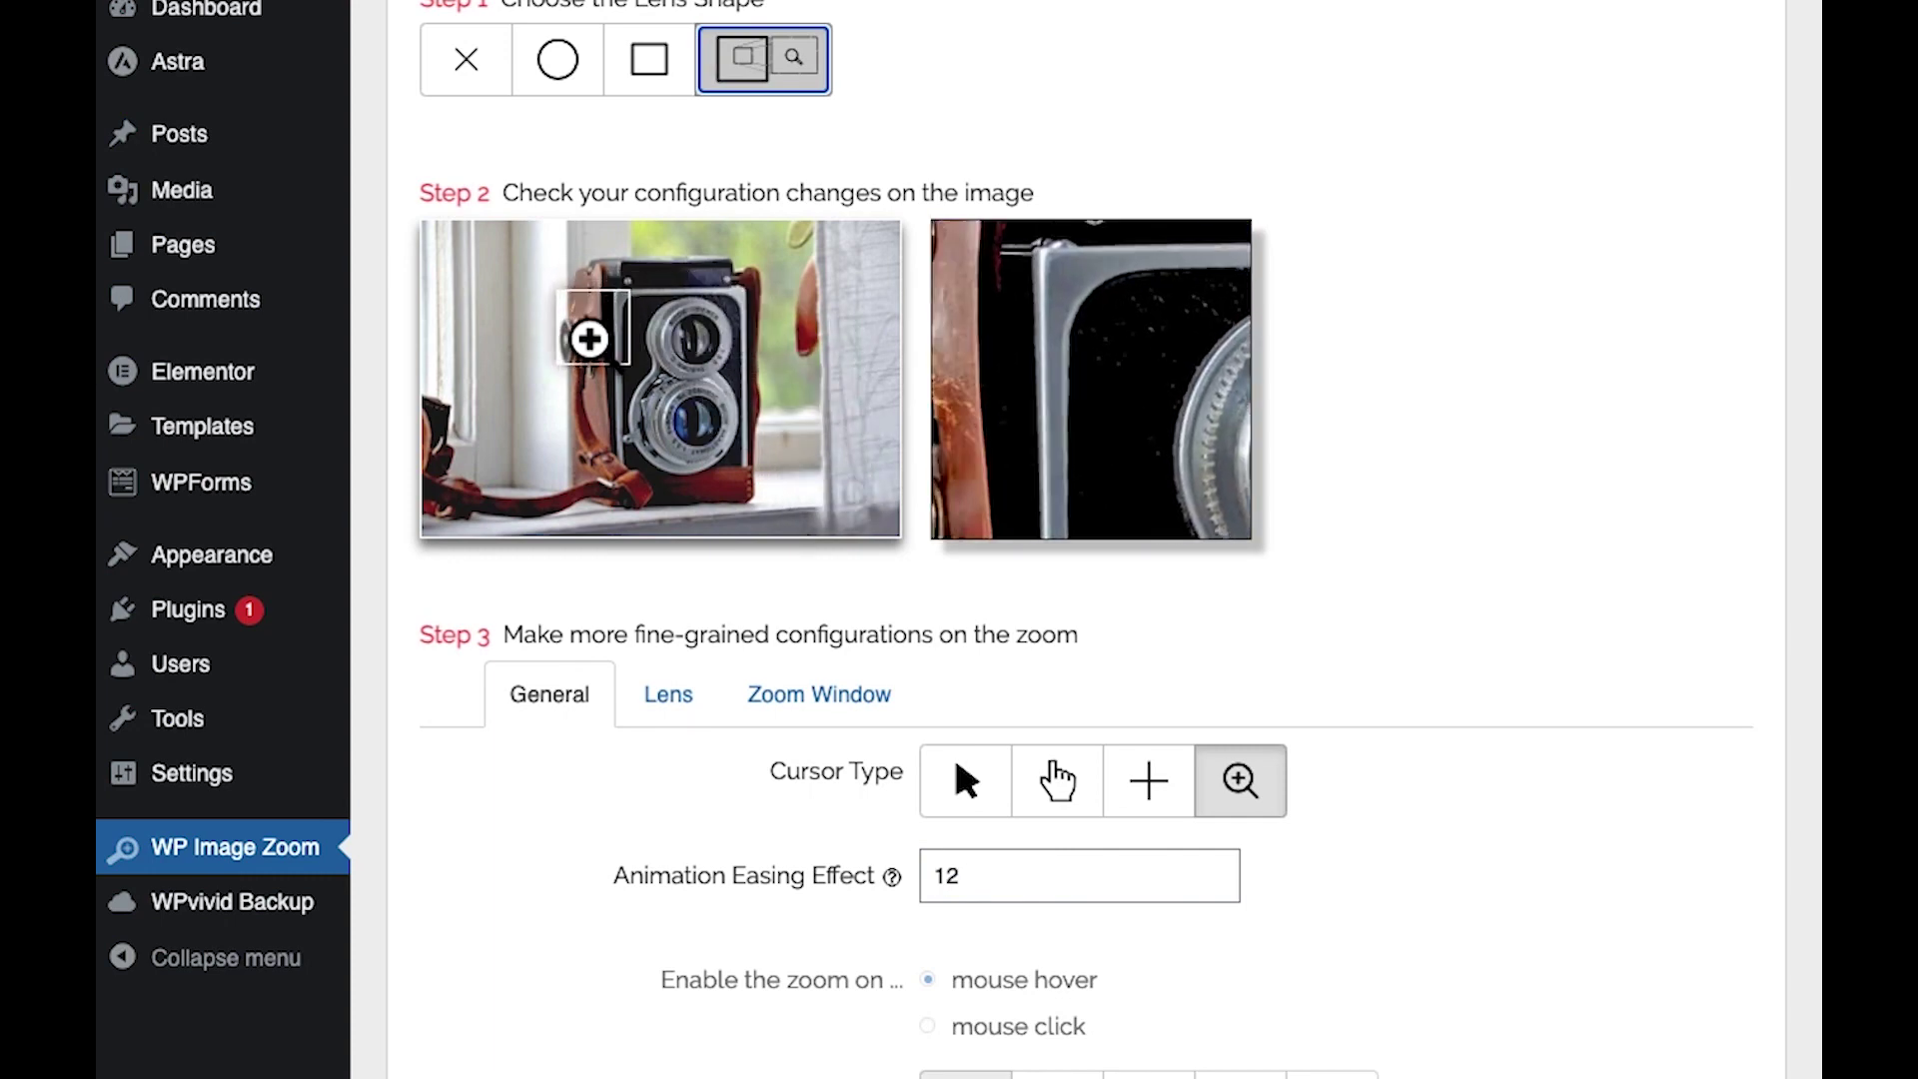
left_click(560, 68)
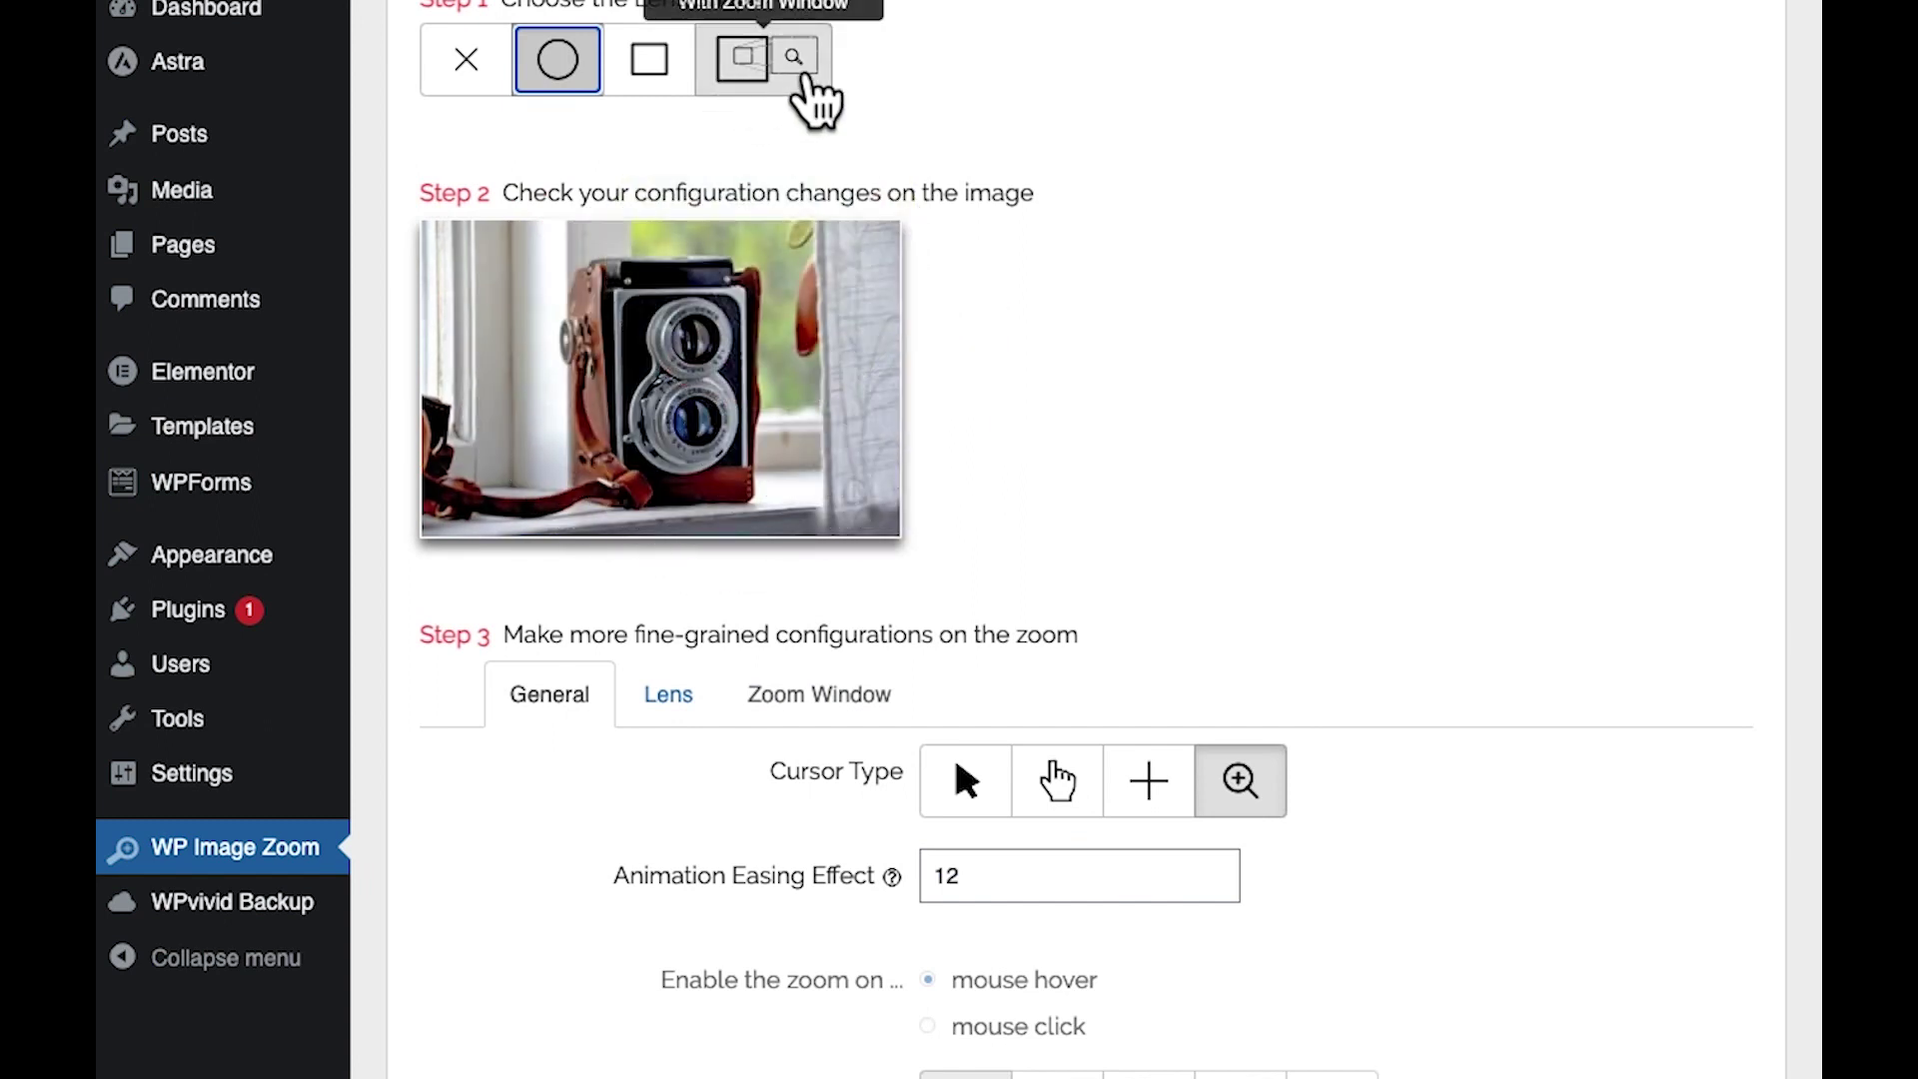
left_click(791, 100)
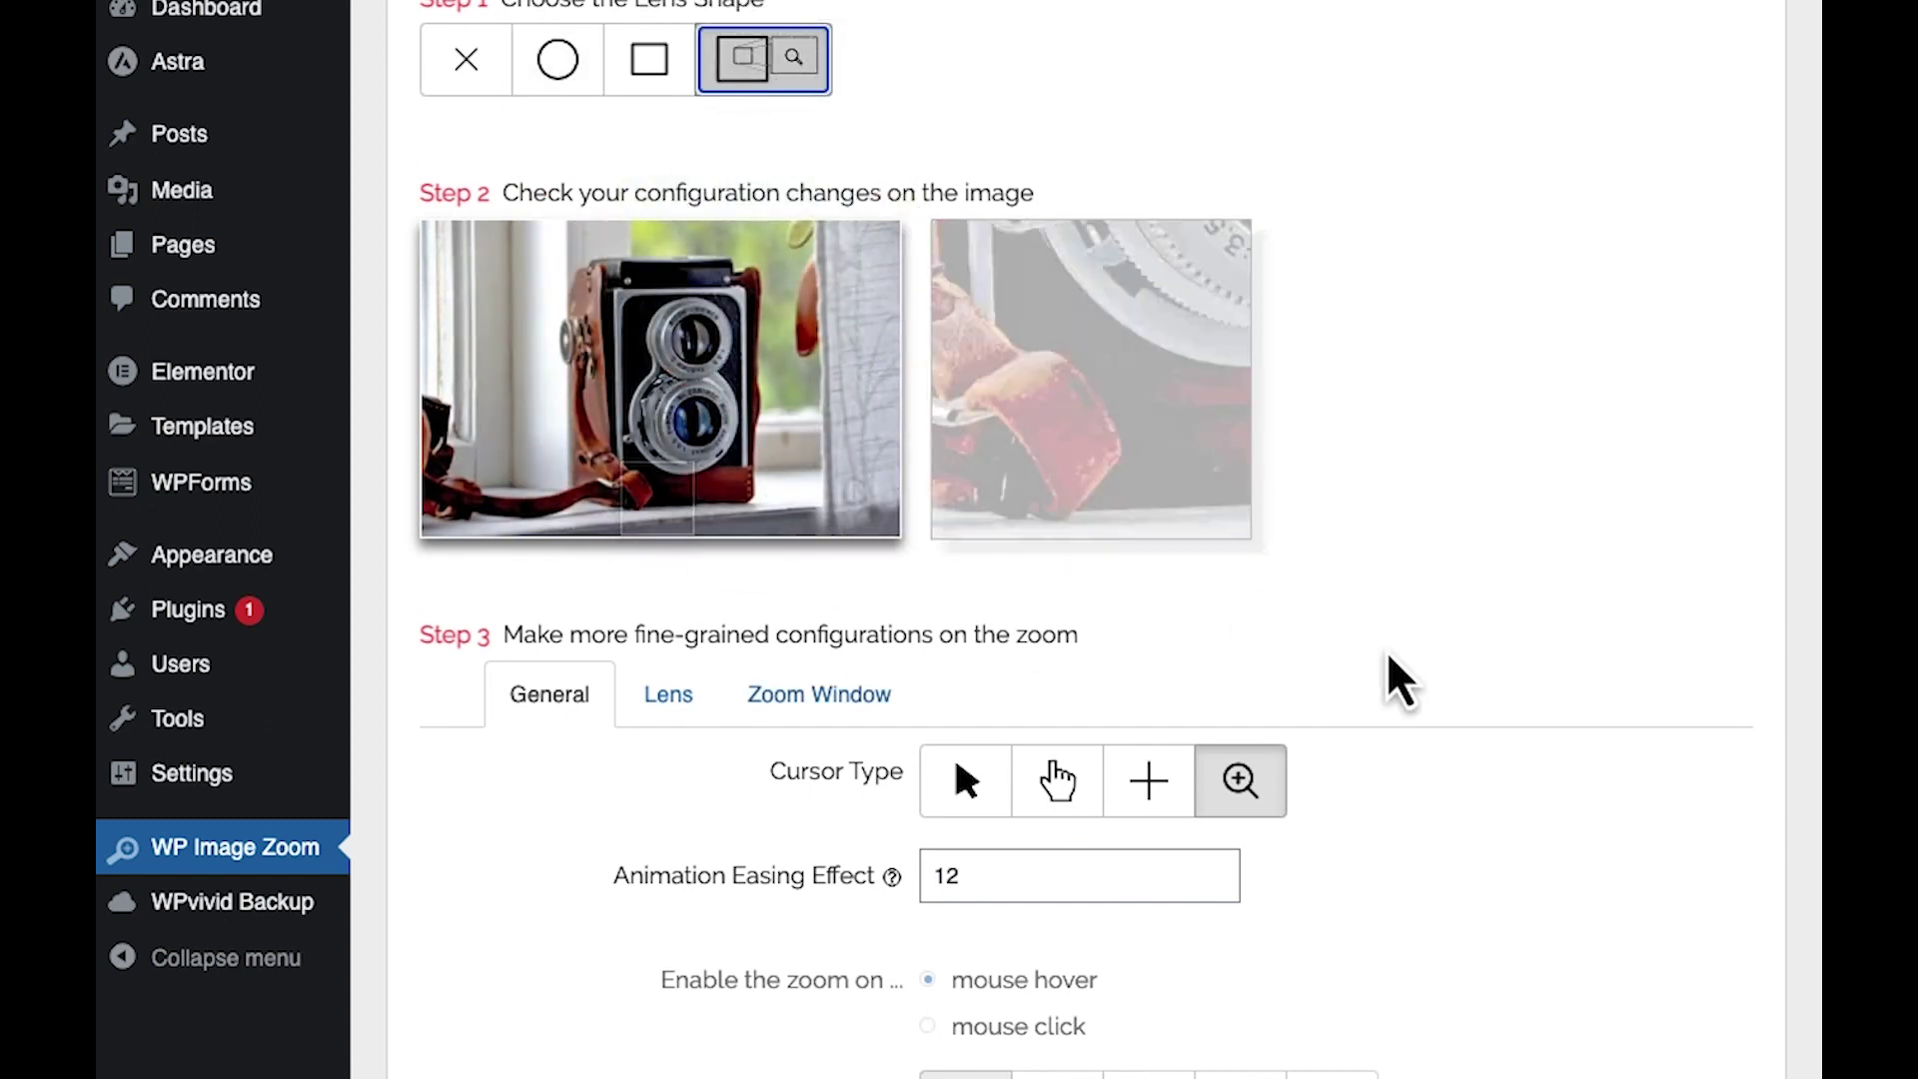
- Try the hand, arrow and cross cursor types in the general zoom configuration, checking the cross on the preview image
scroll(1426, 666, "down", 4)
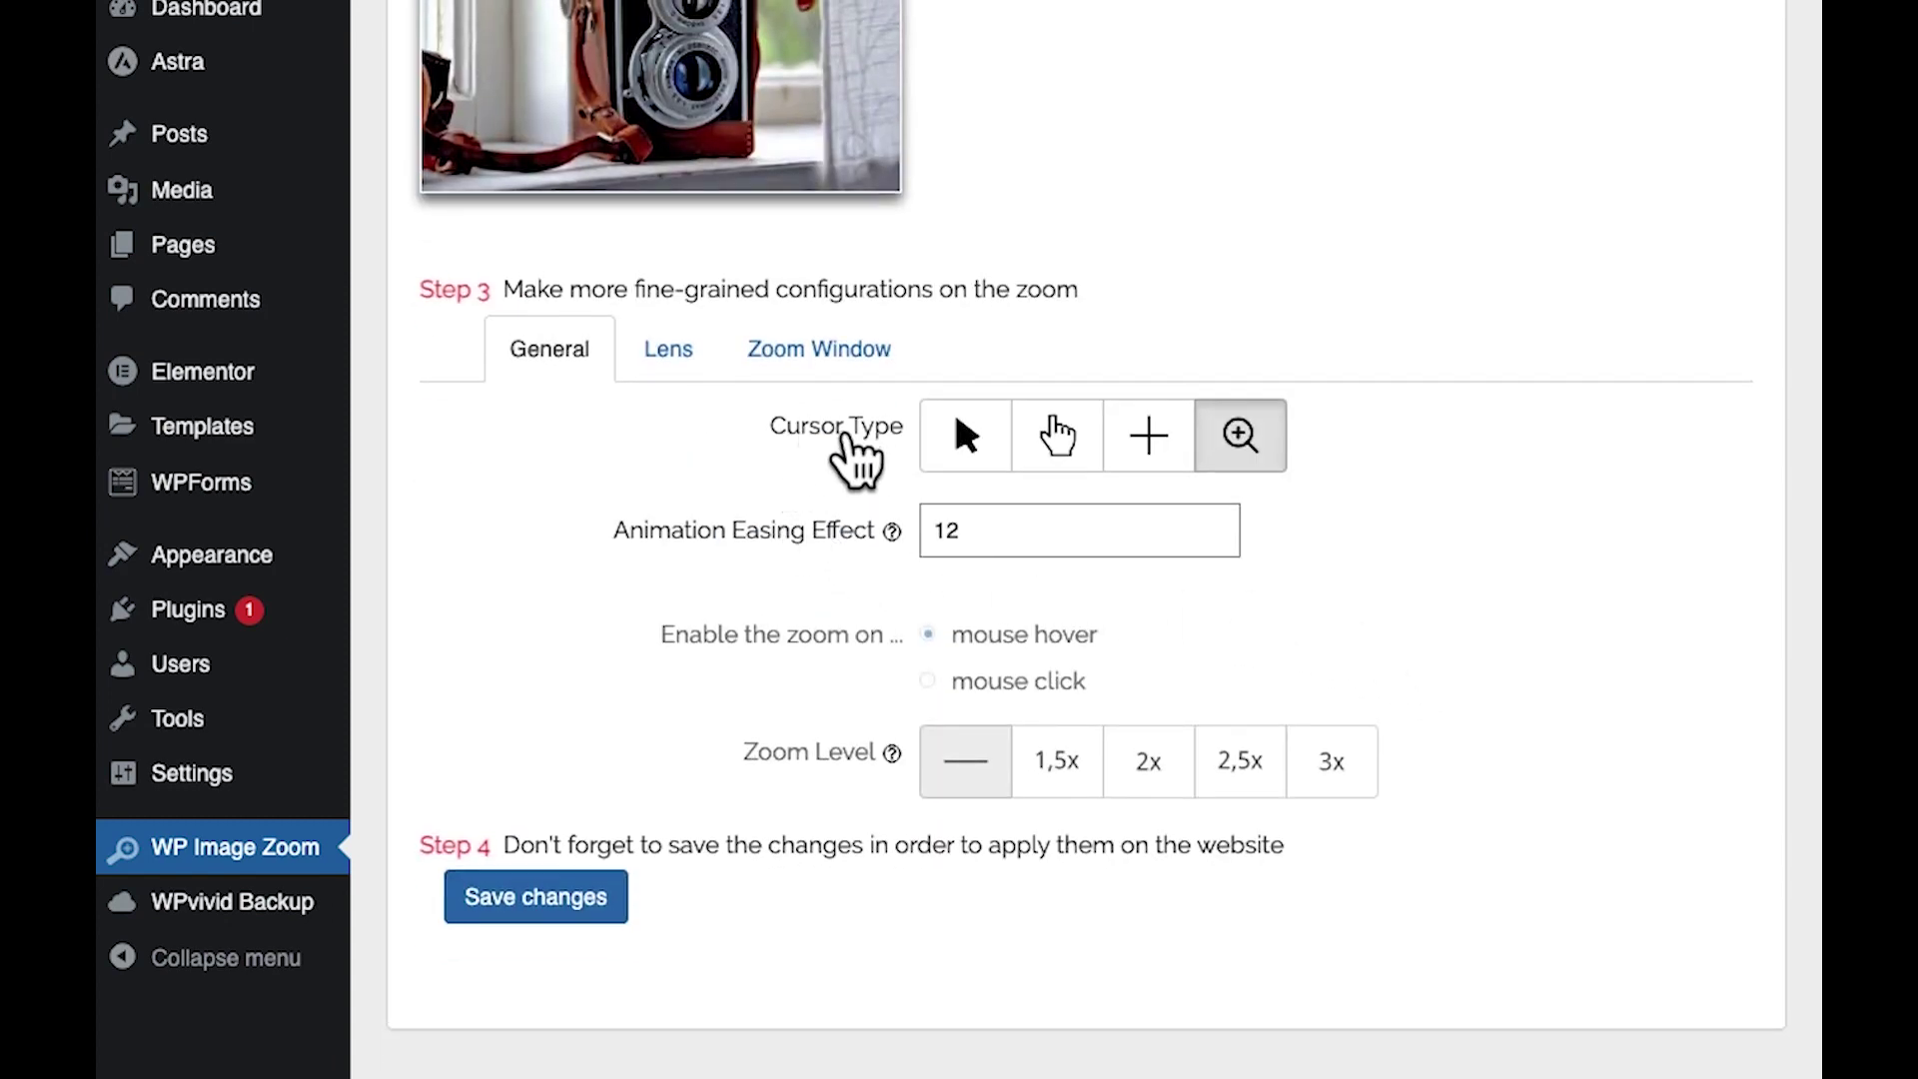
scroll(1009, 470, "up", 3)
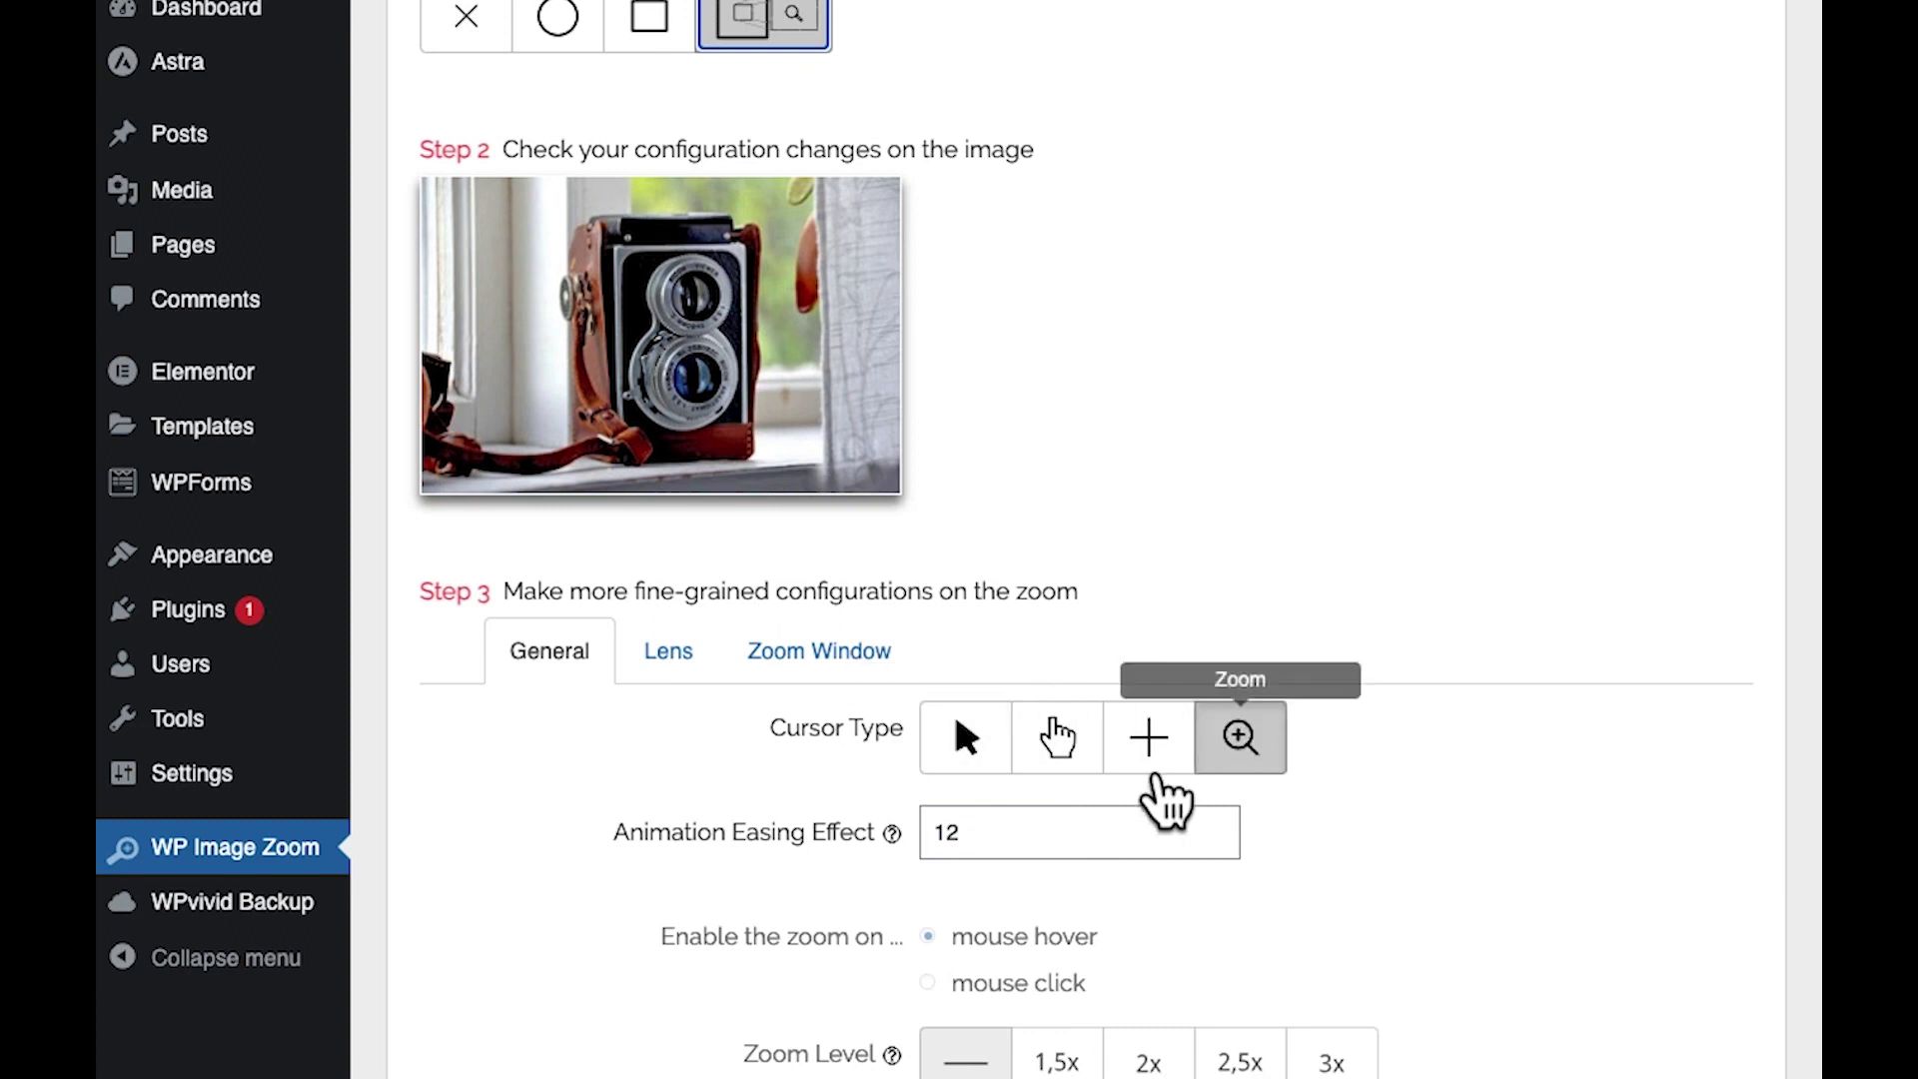
scroll(1200, 700, "up", 2)
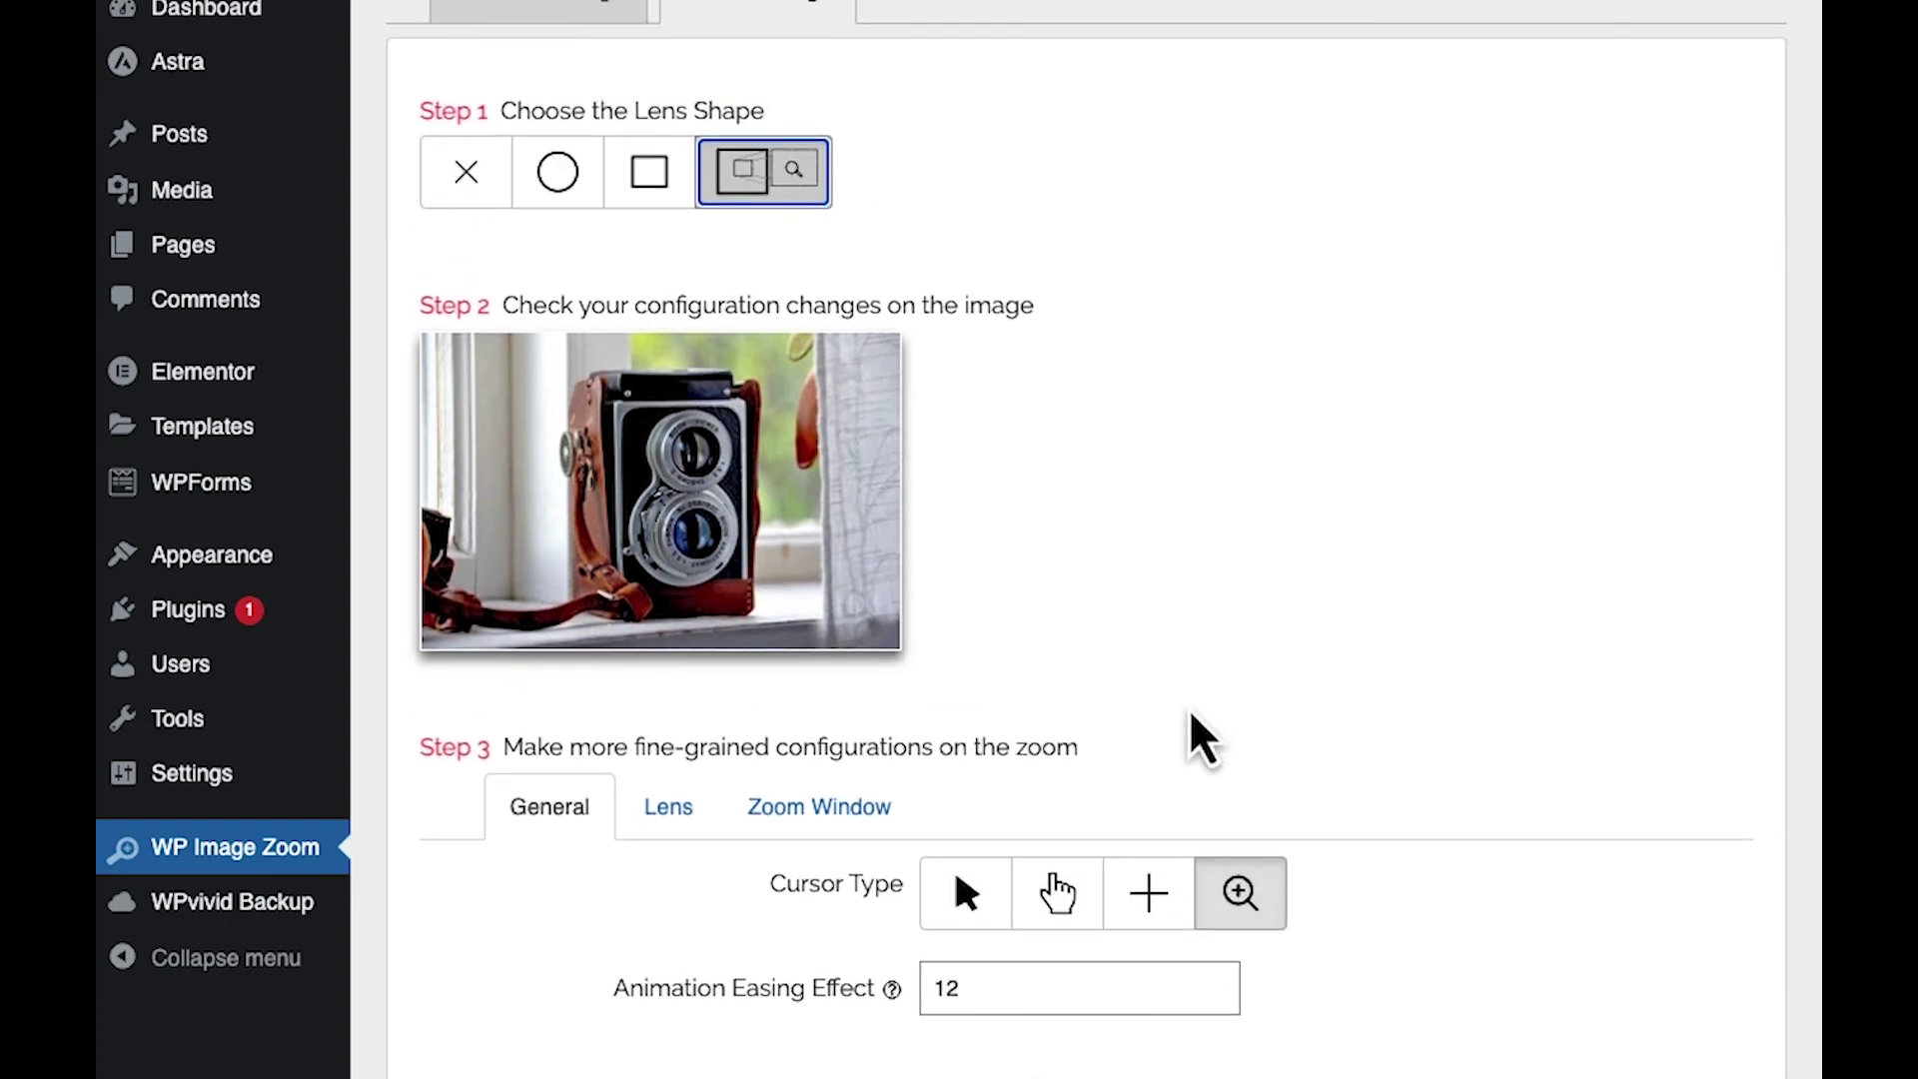
left_click(1066, 904)
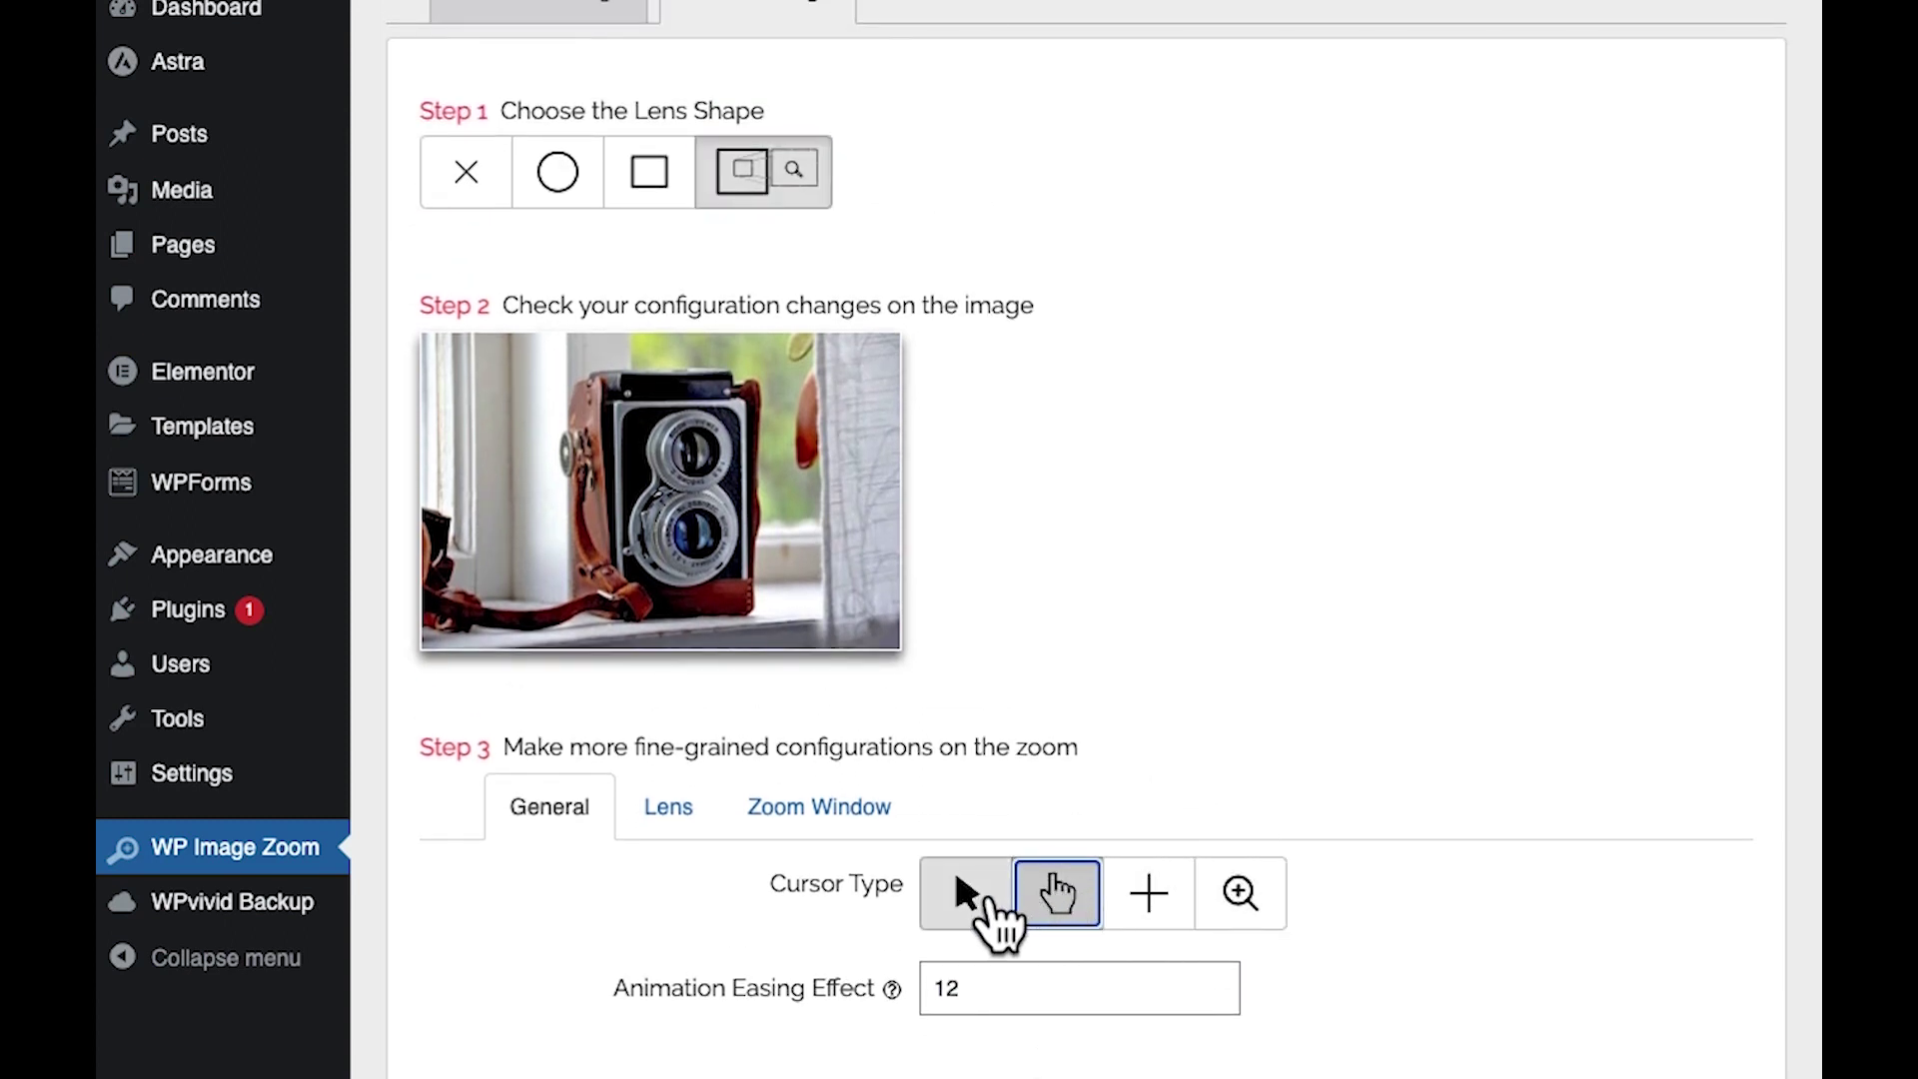
left_click(971, 894)
left_click(1147, 904)
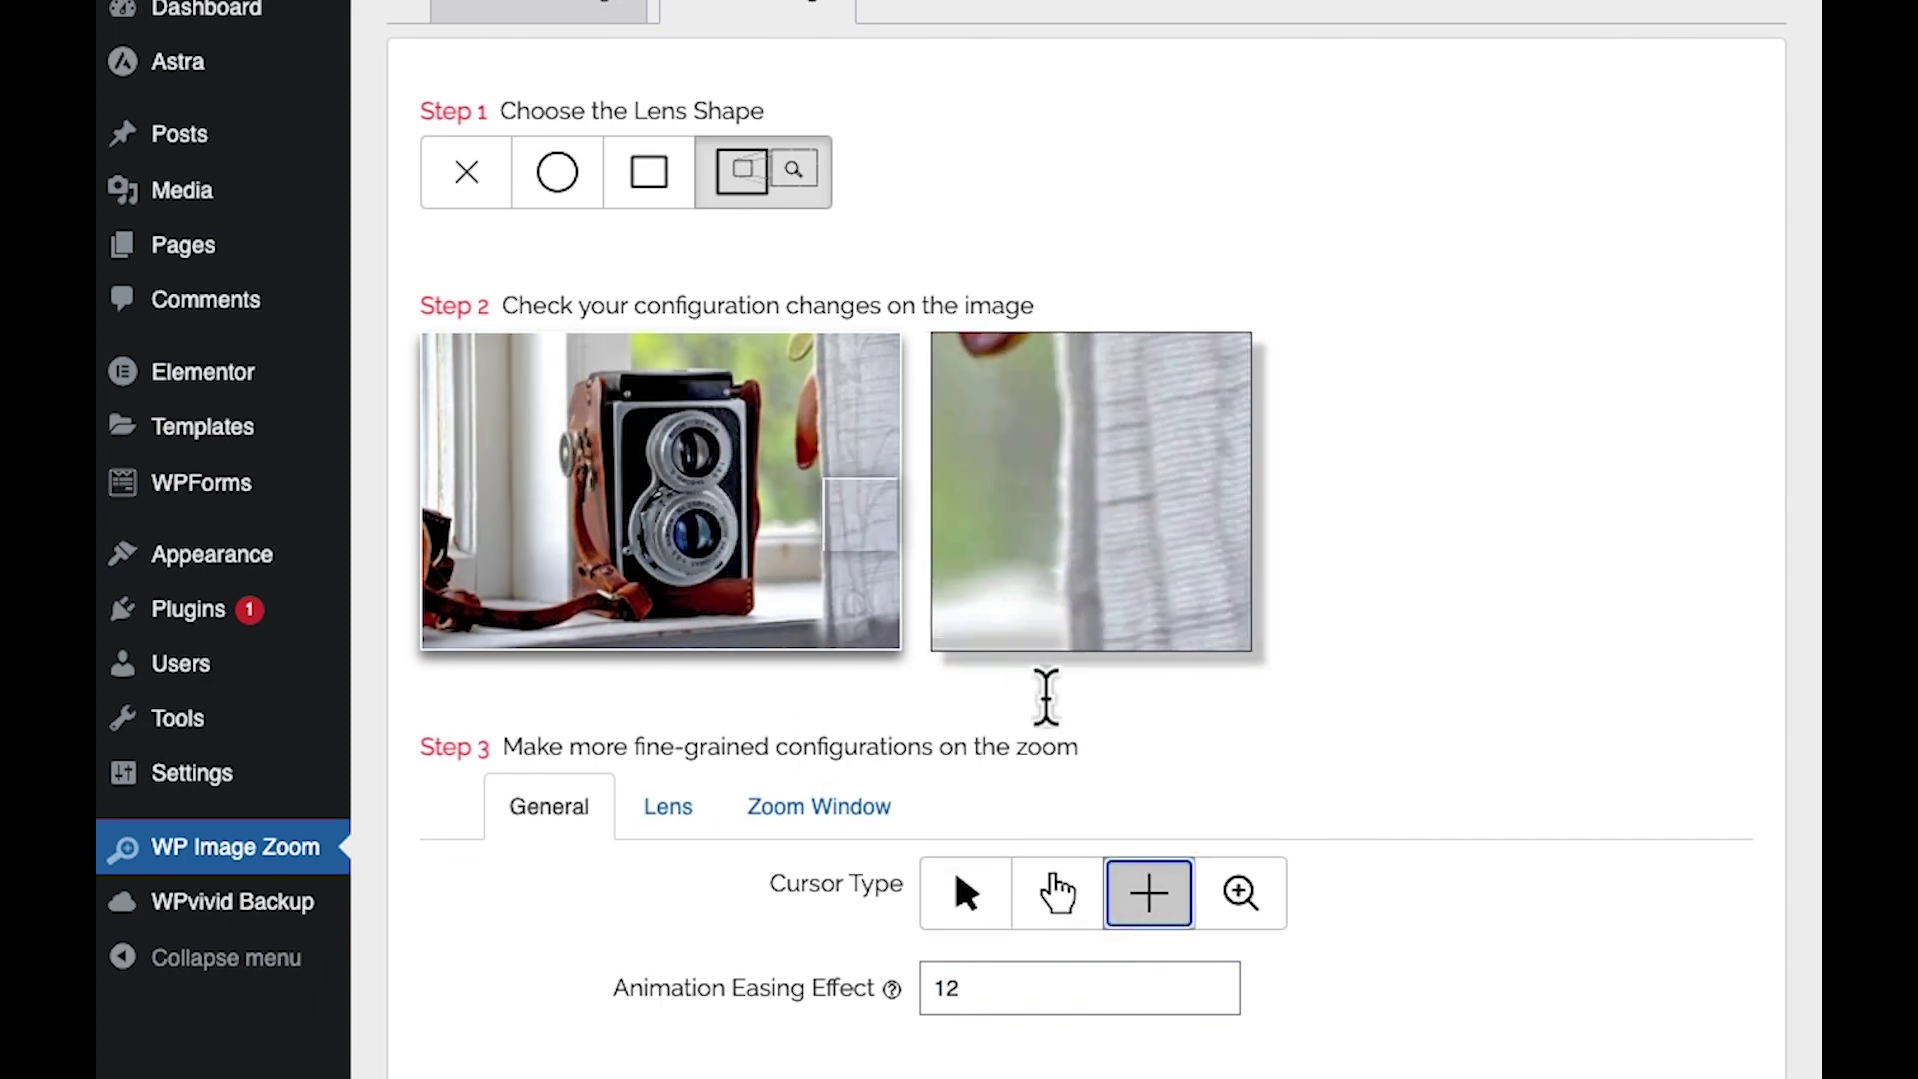
- Set the zoom cursor type to the default arrow and save the zoom settings
scroll(1029, 679, "down", 3)
left_click(965, 650)
scroll(776, 854, "down", 1)
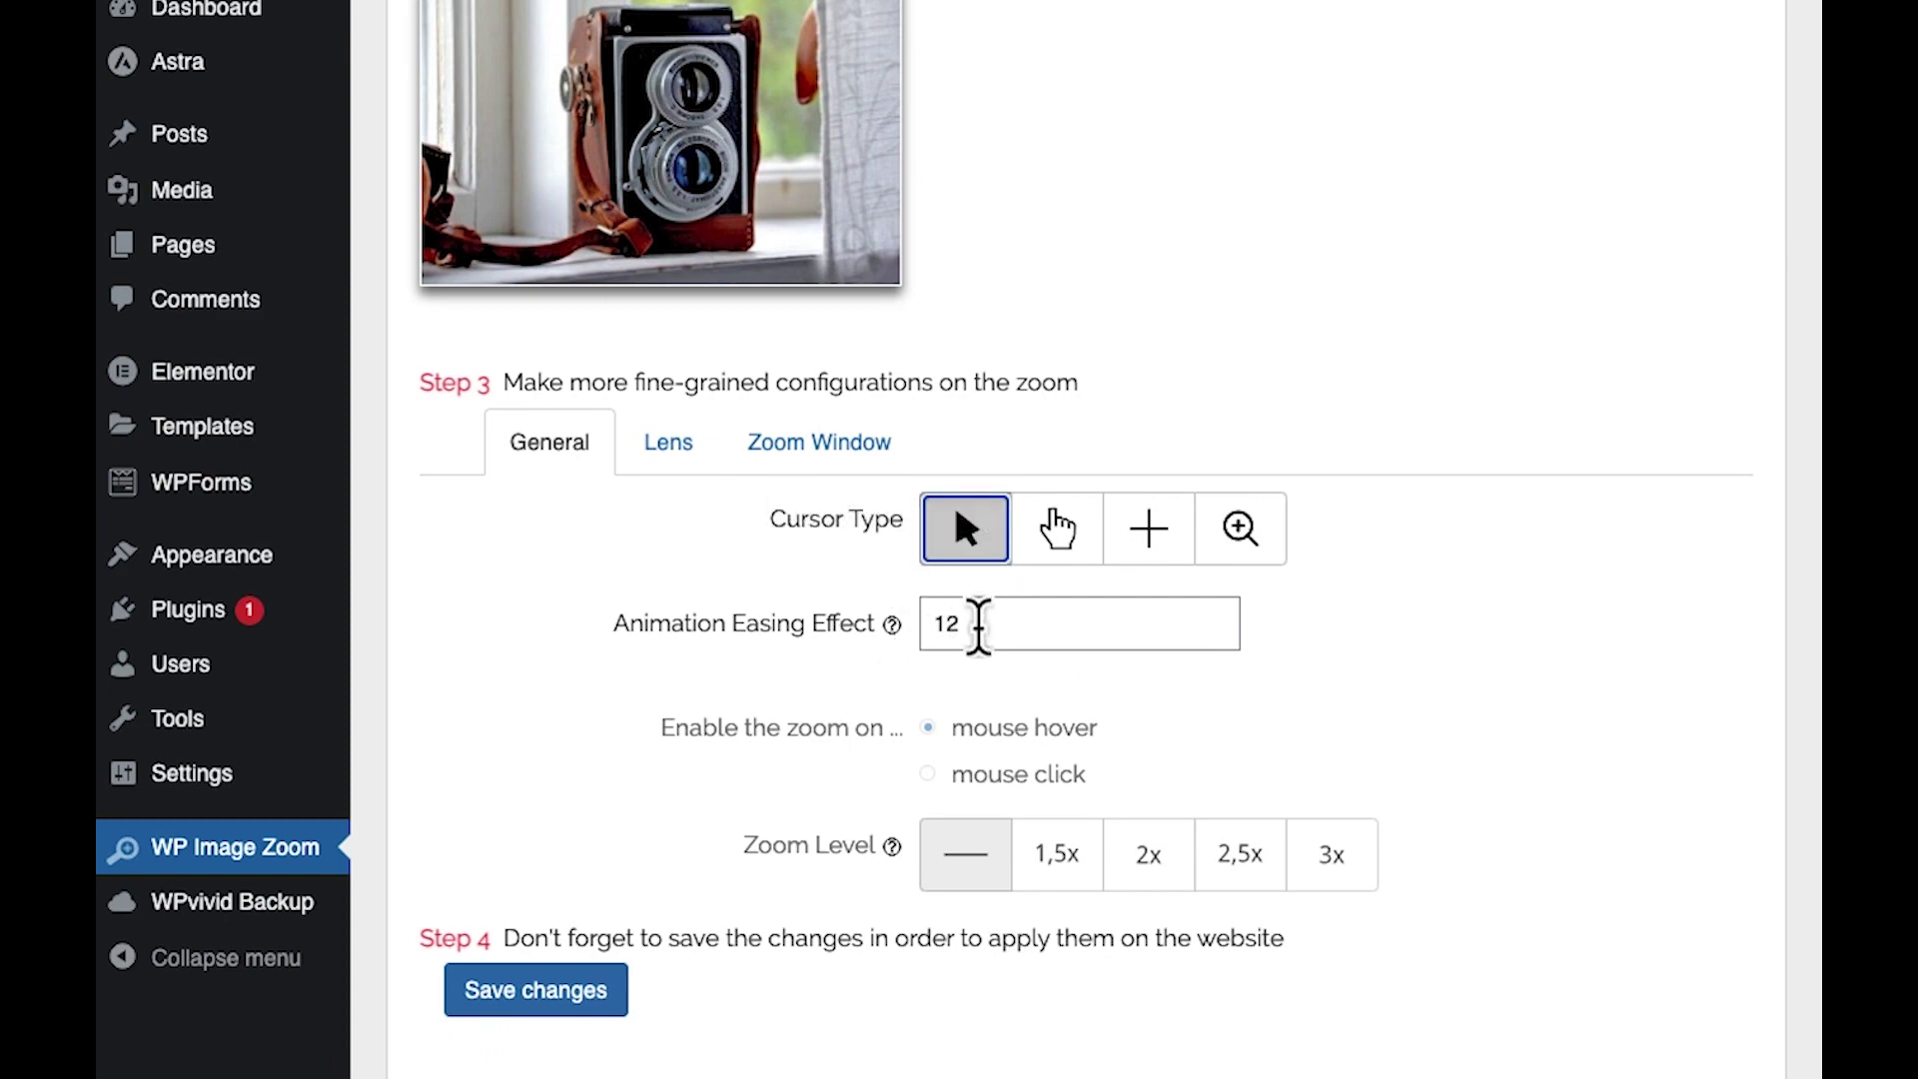
scroll(976, 626, "down", 2)
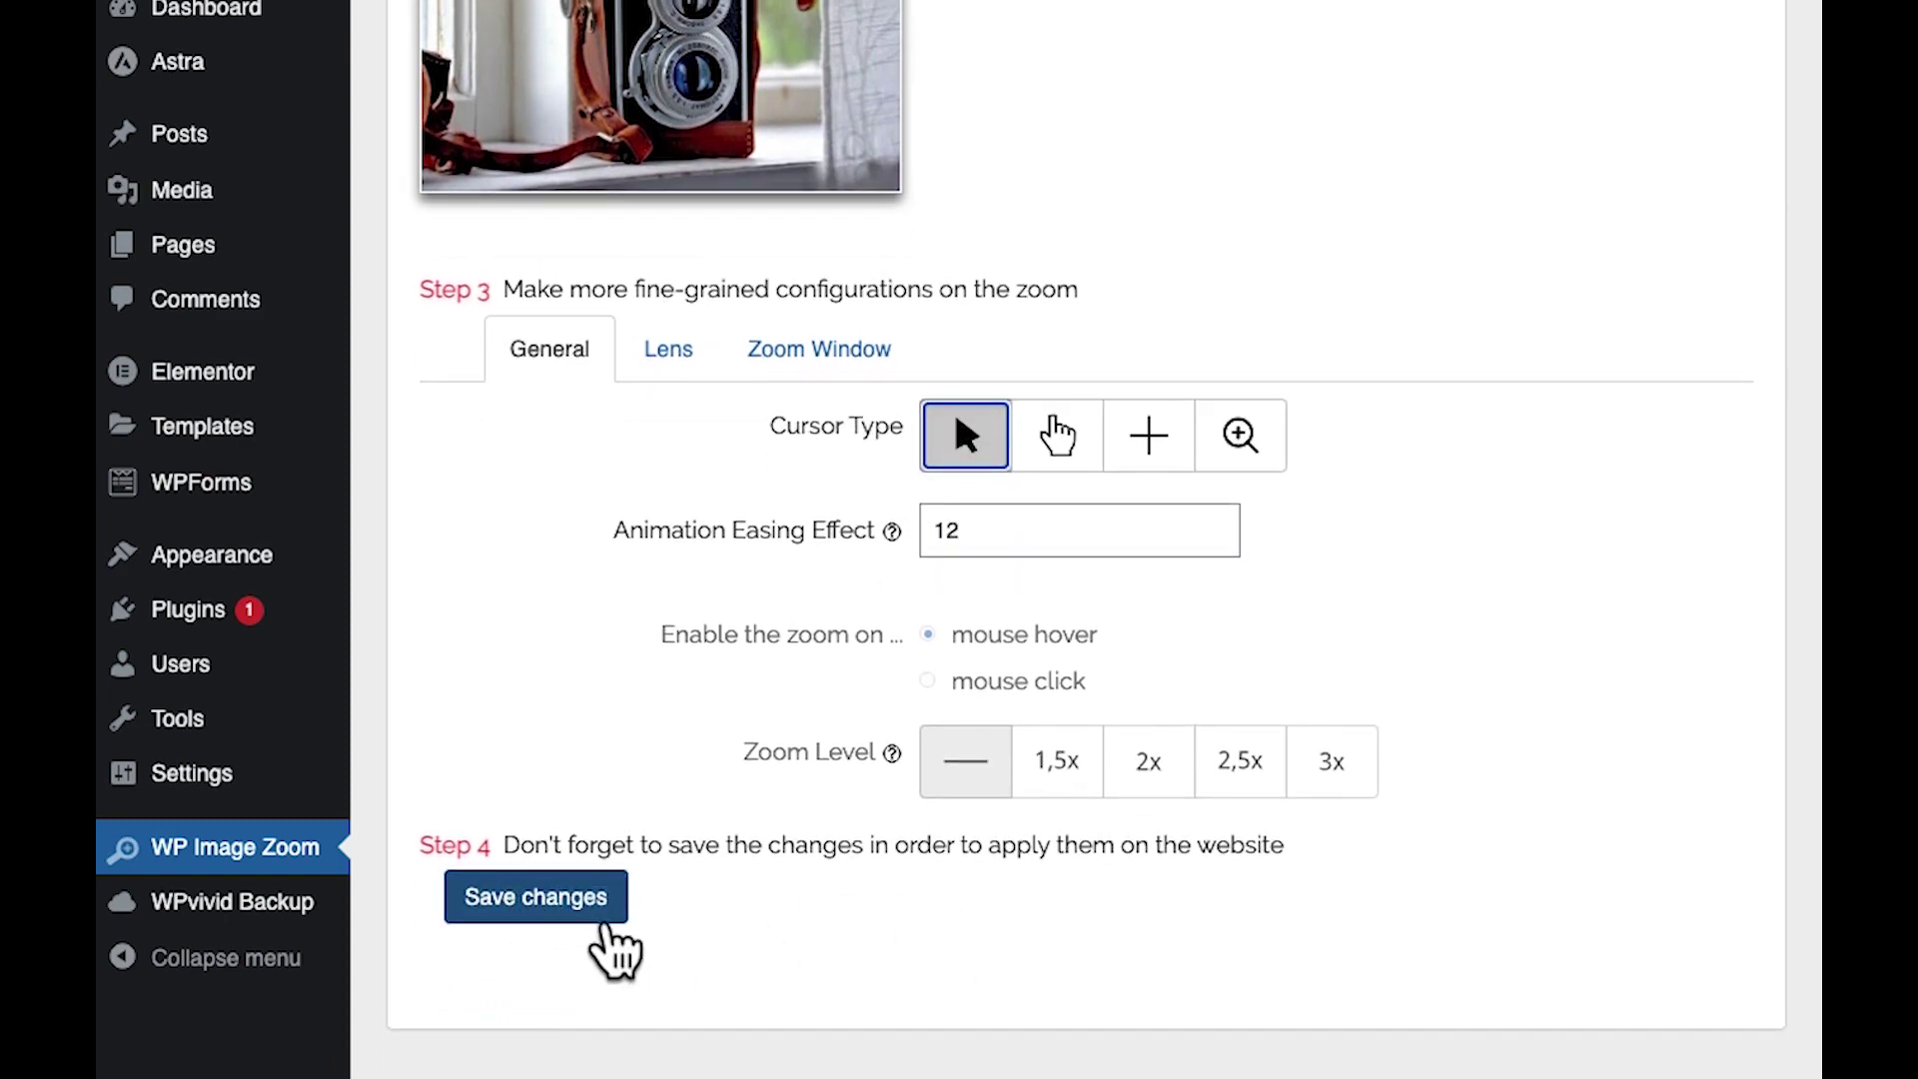
left_click(526, 913)
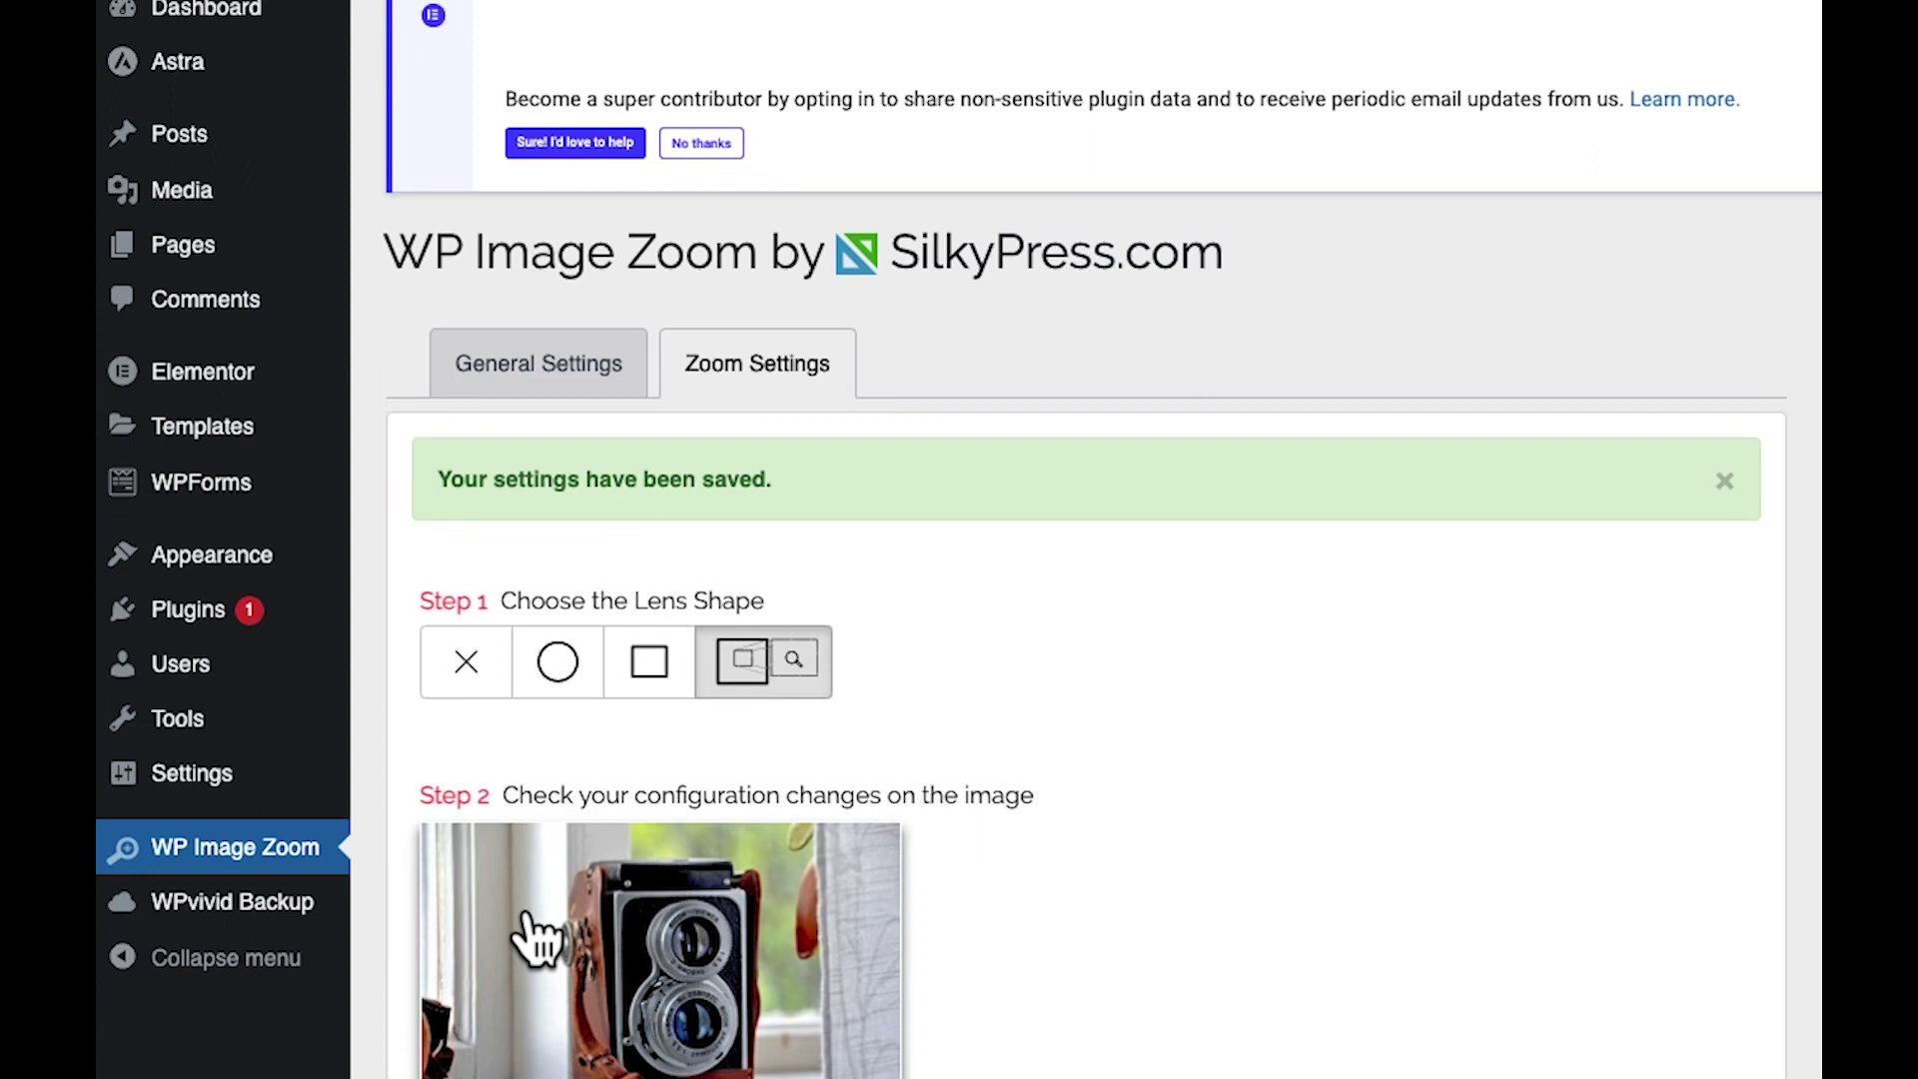
- Review the plugin's general settings for WooCommerce, mobile devices and carousels, and save them
left_click(570, 394)
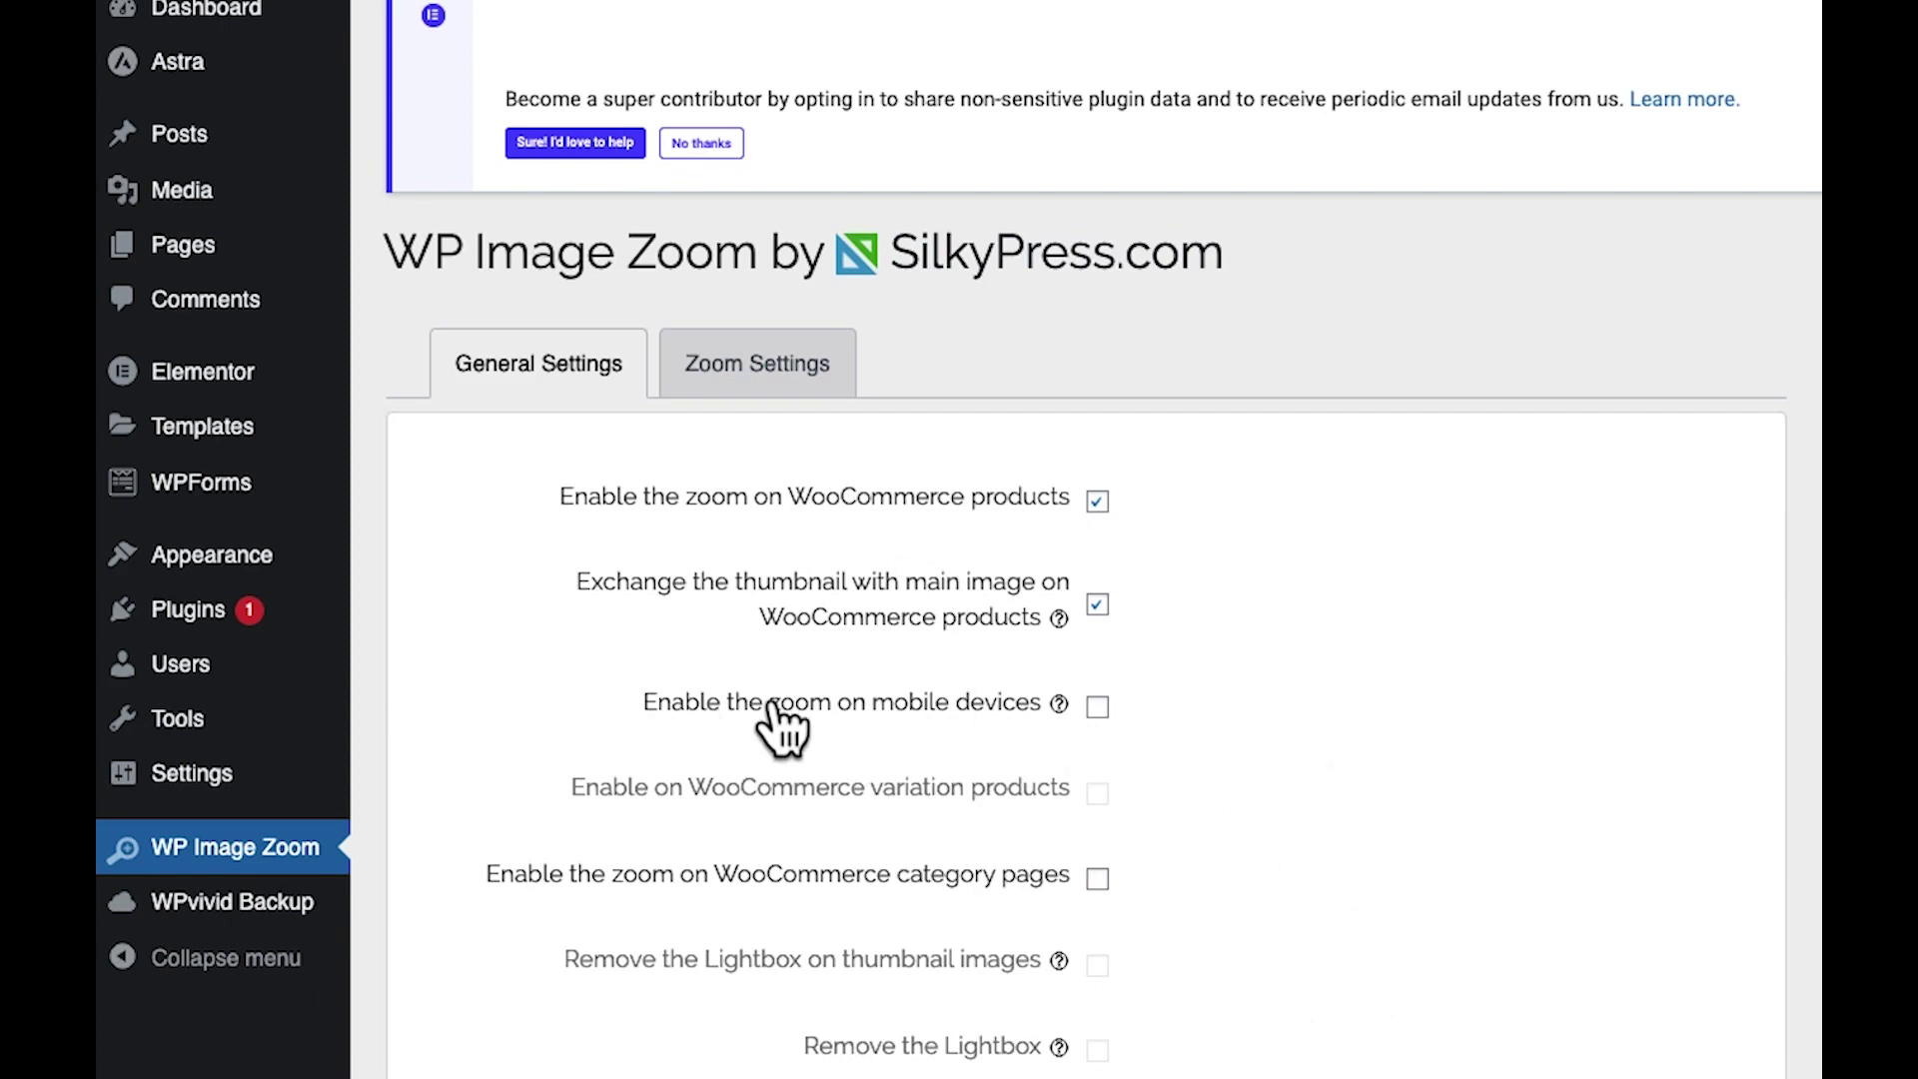
scroll(782, 712, "down", 10)
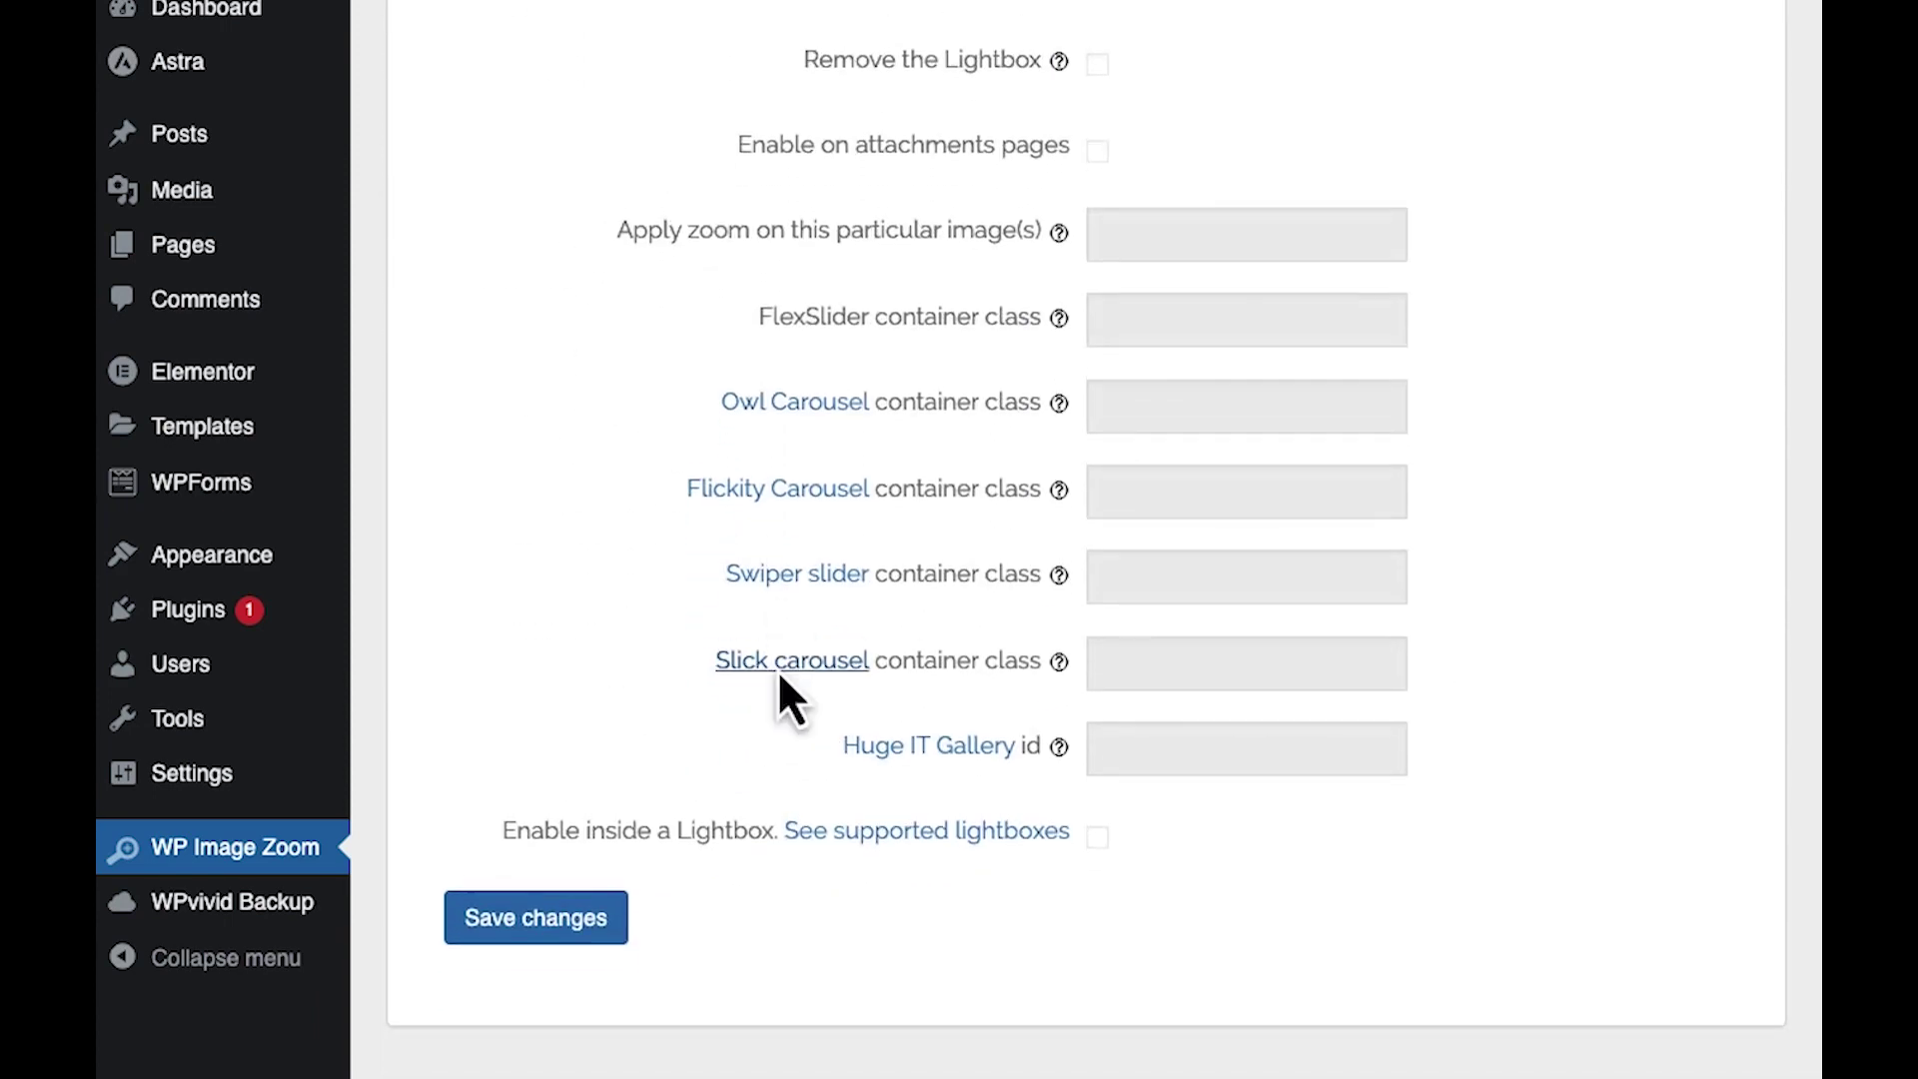
left_click(556, 945)
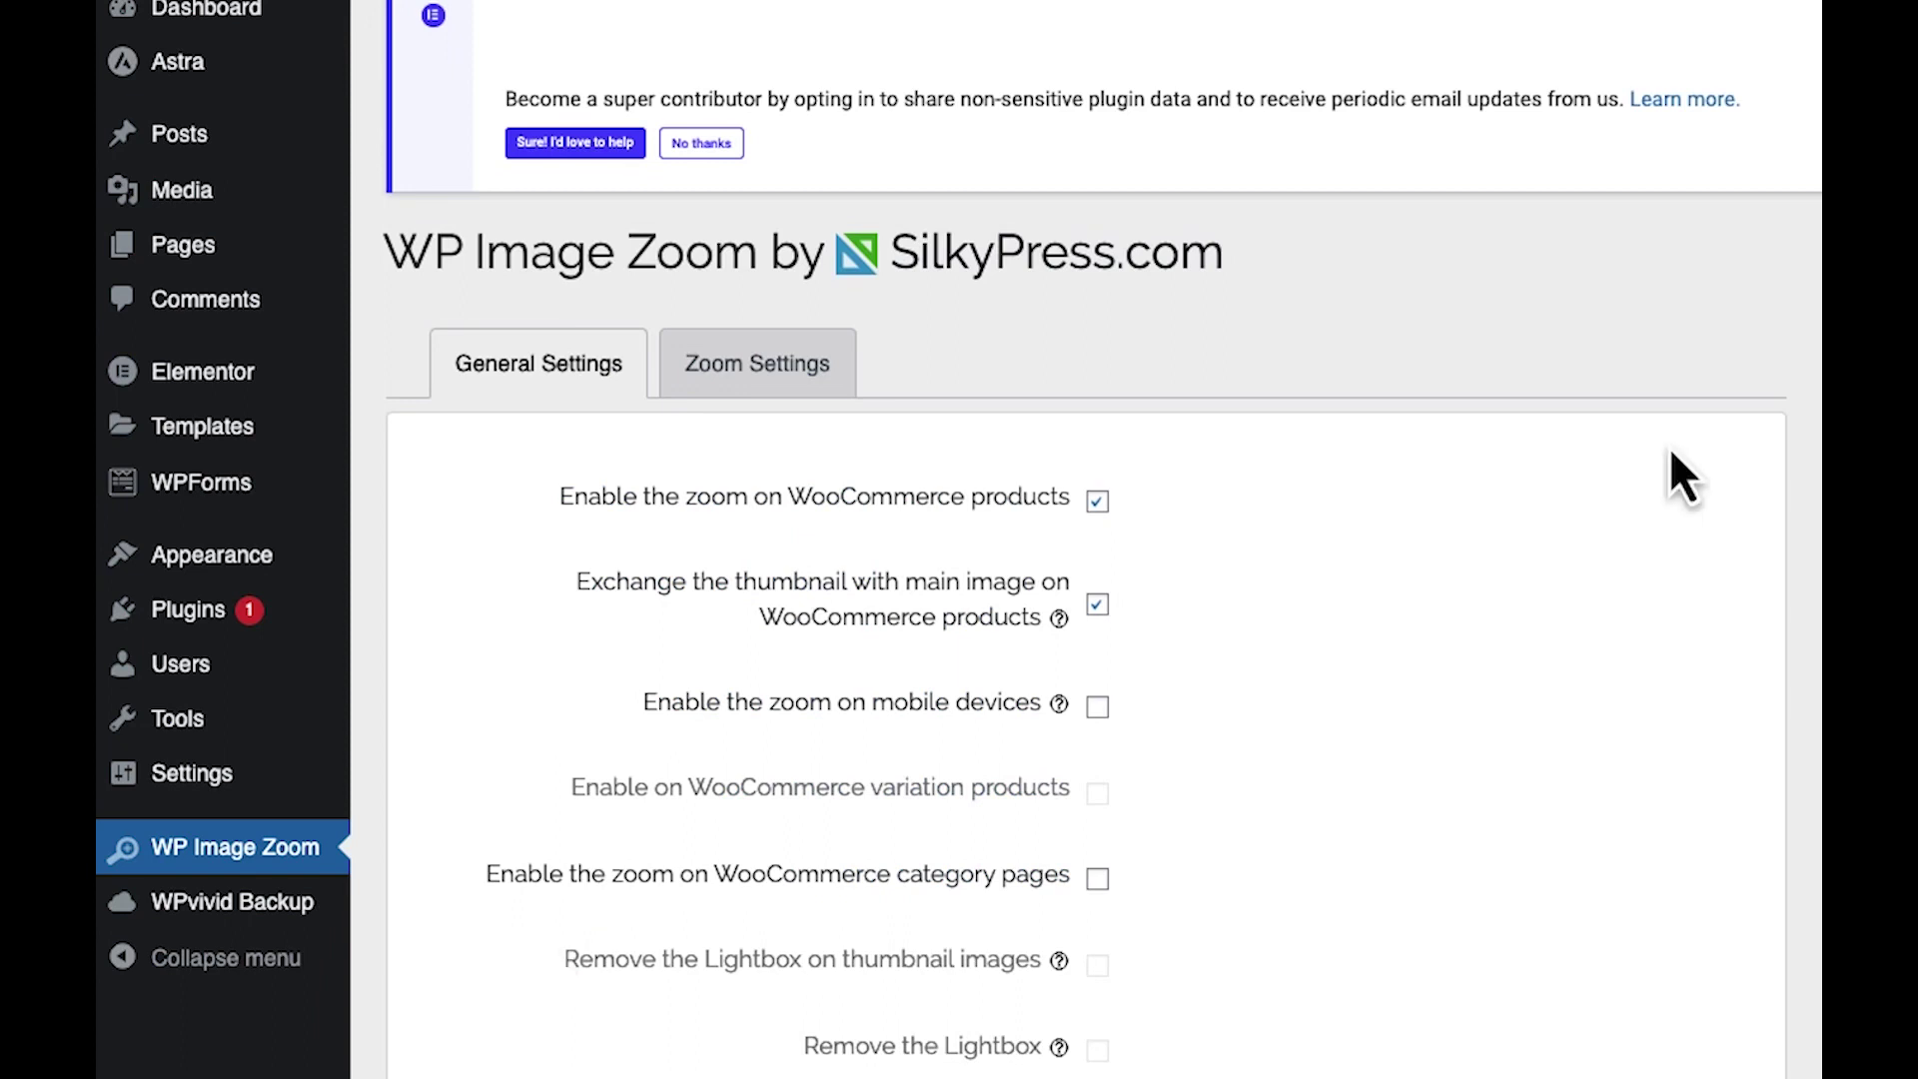
- Open the post "Taste-safe sensory nulla dignissim" for editing from the list of all posts
mouse_move(172, 152)
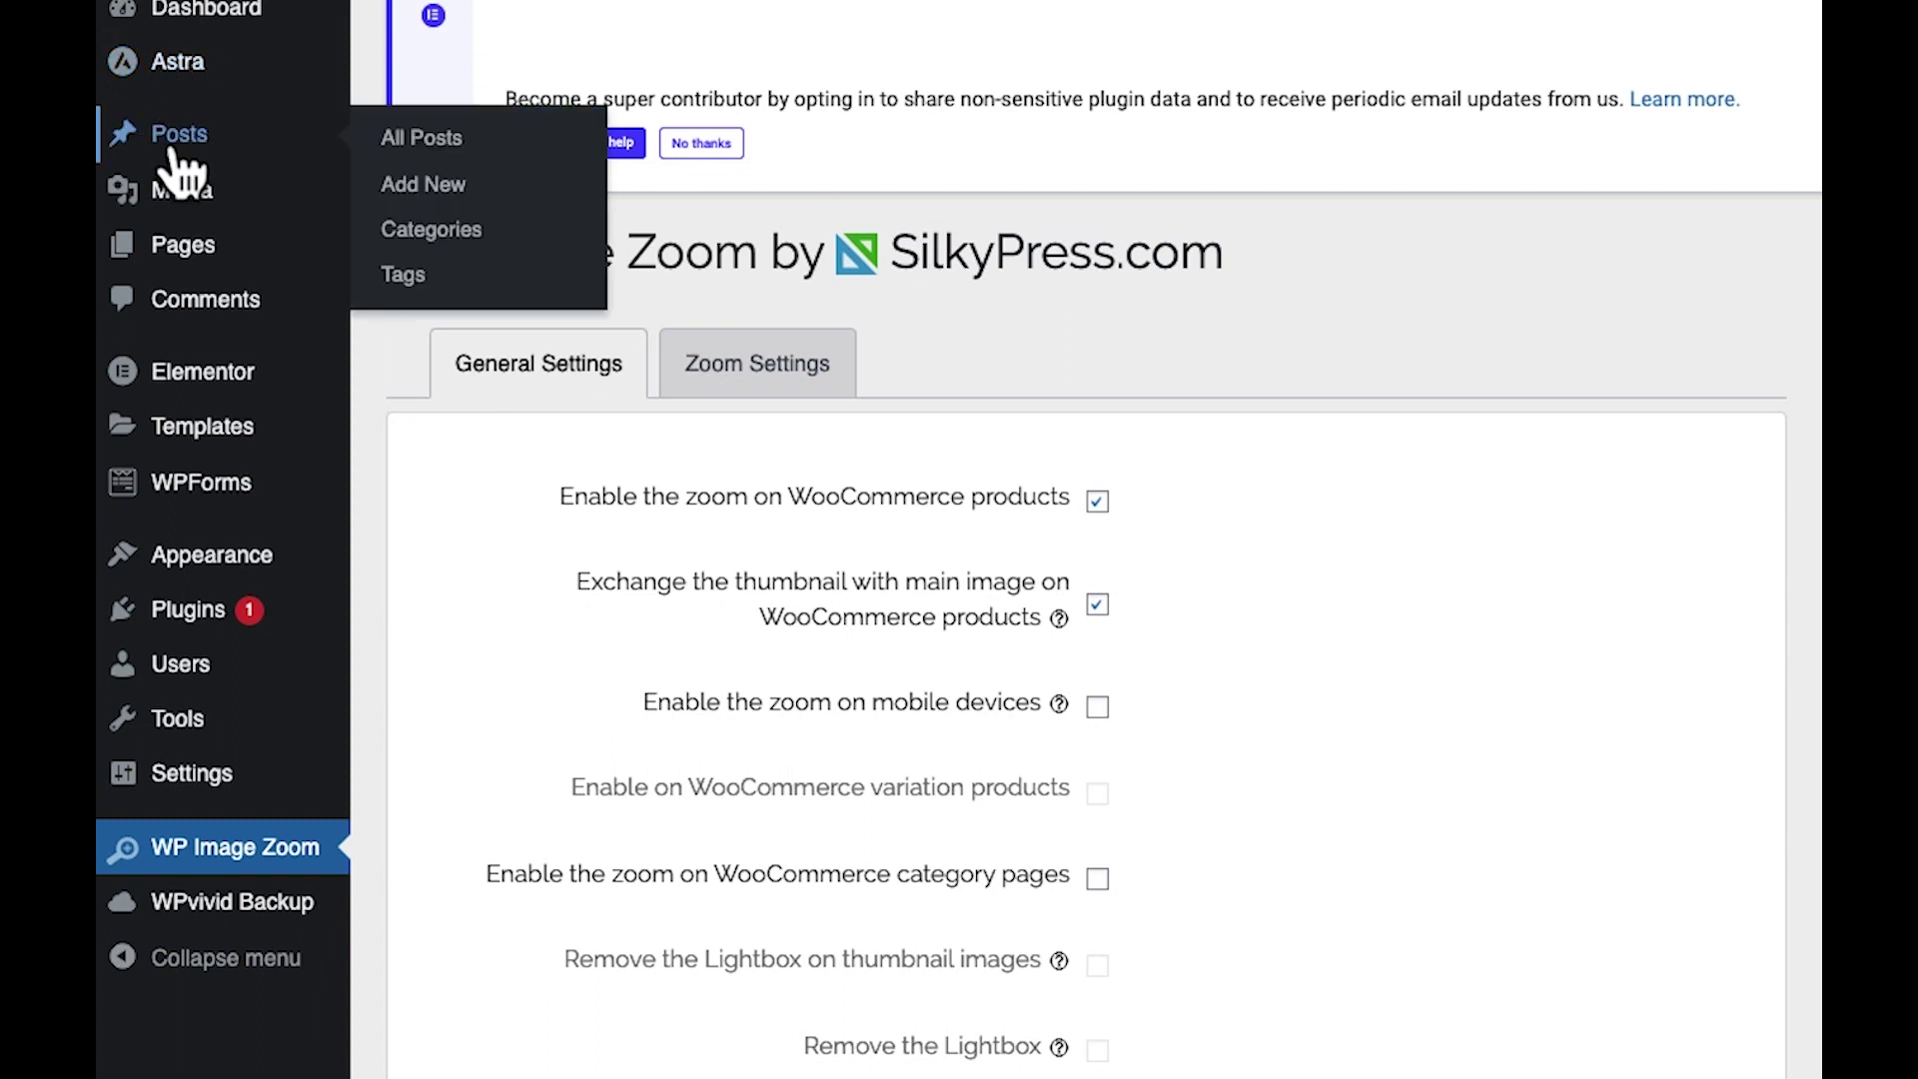
left_click(421, 145)
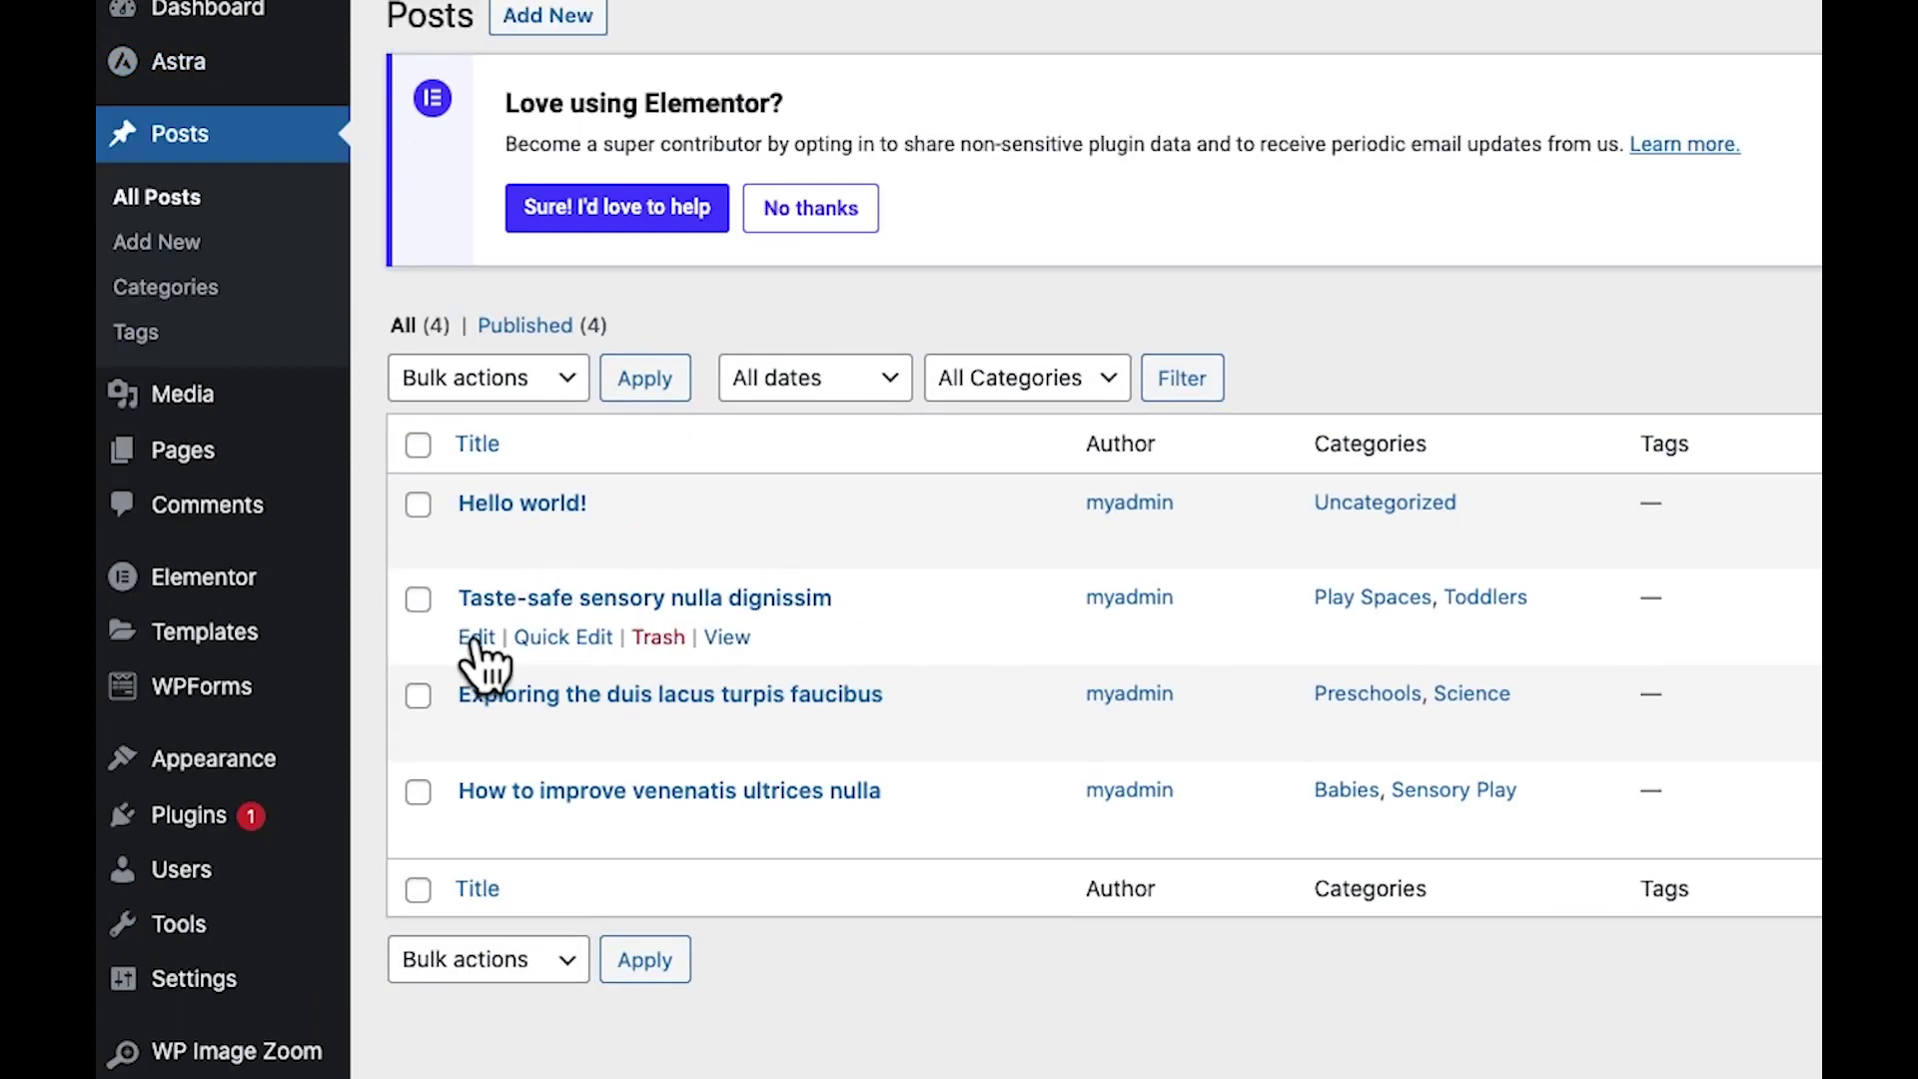
left_click(472, 645)
- Apply the "with Zoom" style to the post's image of the woman at a laptop and update the post
scroll(759, 599, "down", 10)
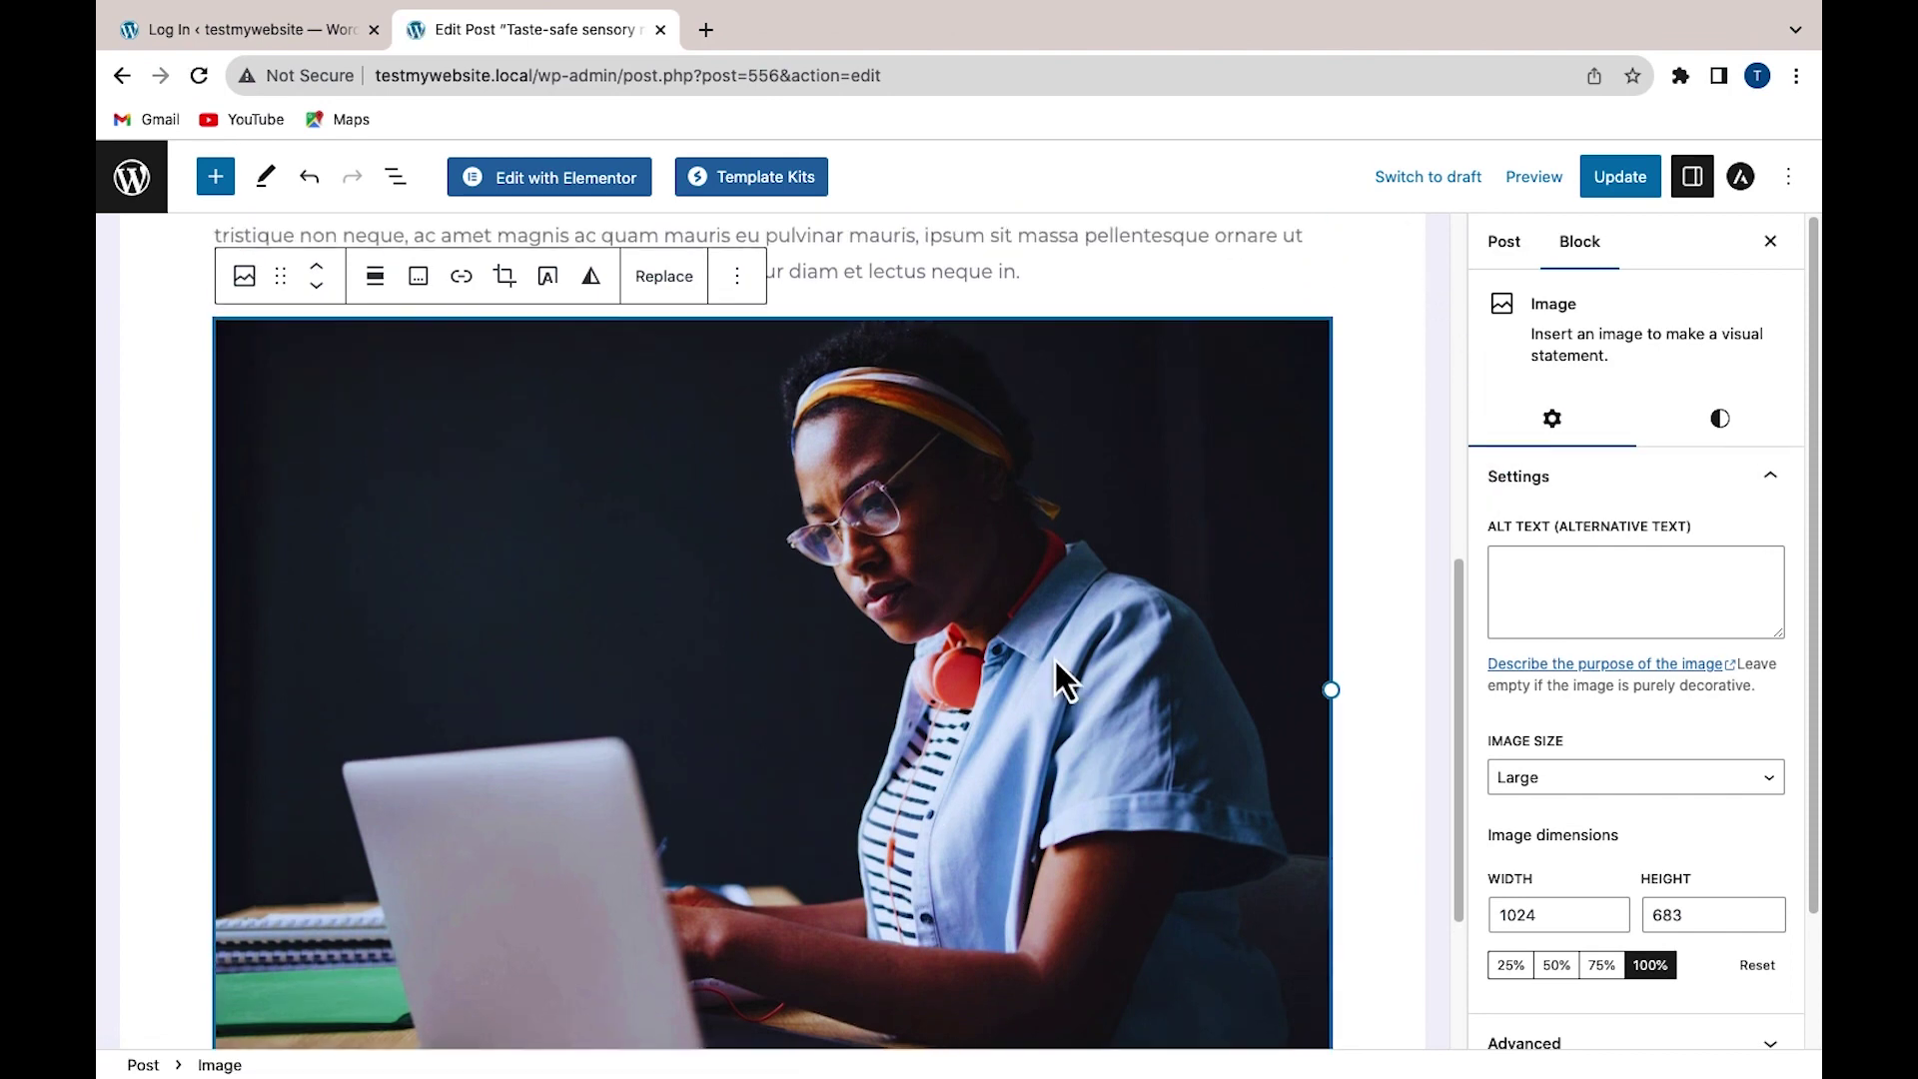
left_click(1715, 424)
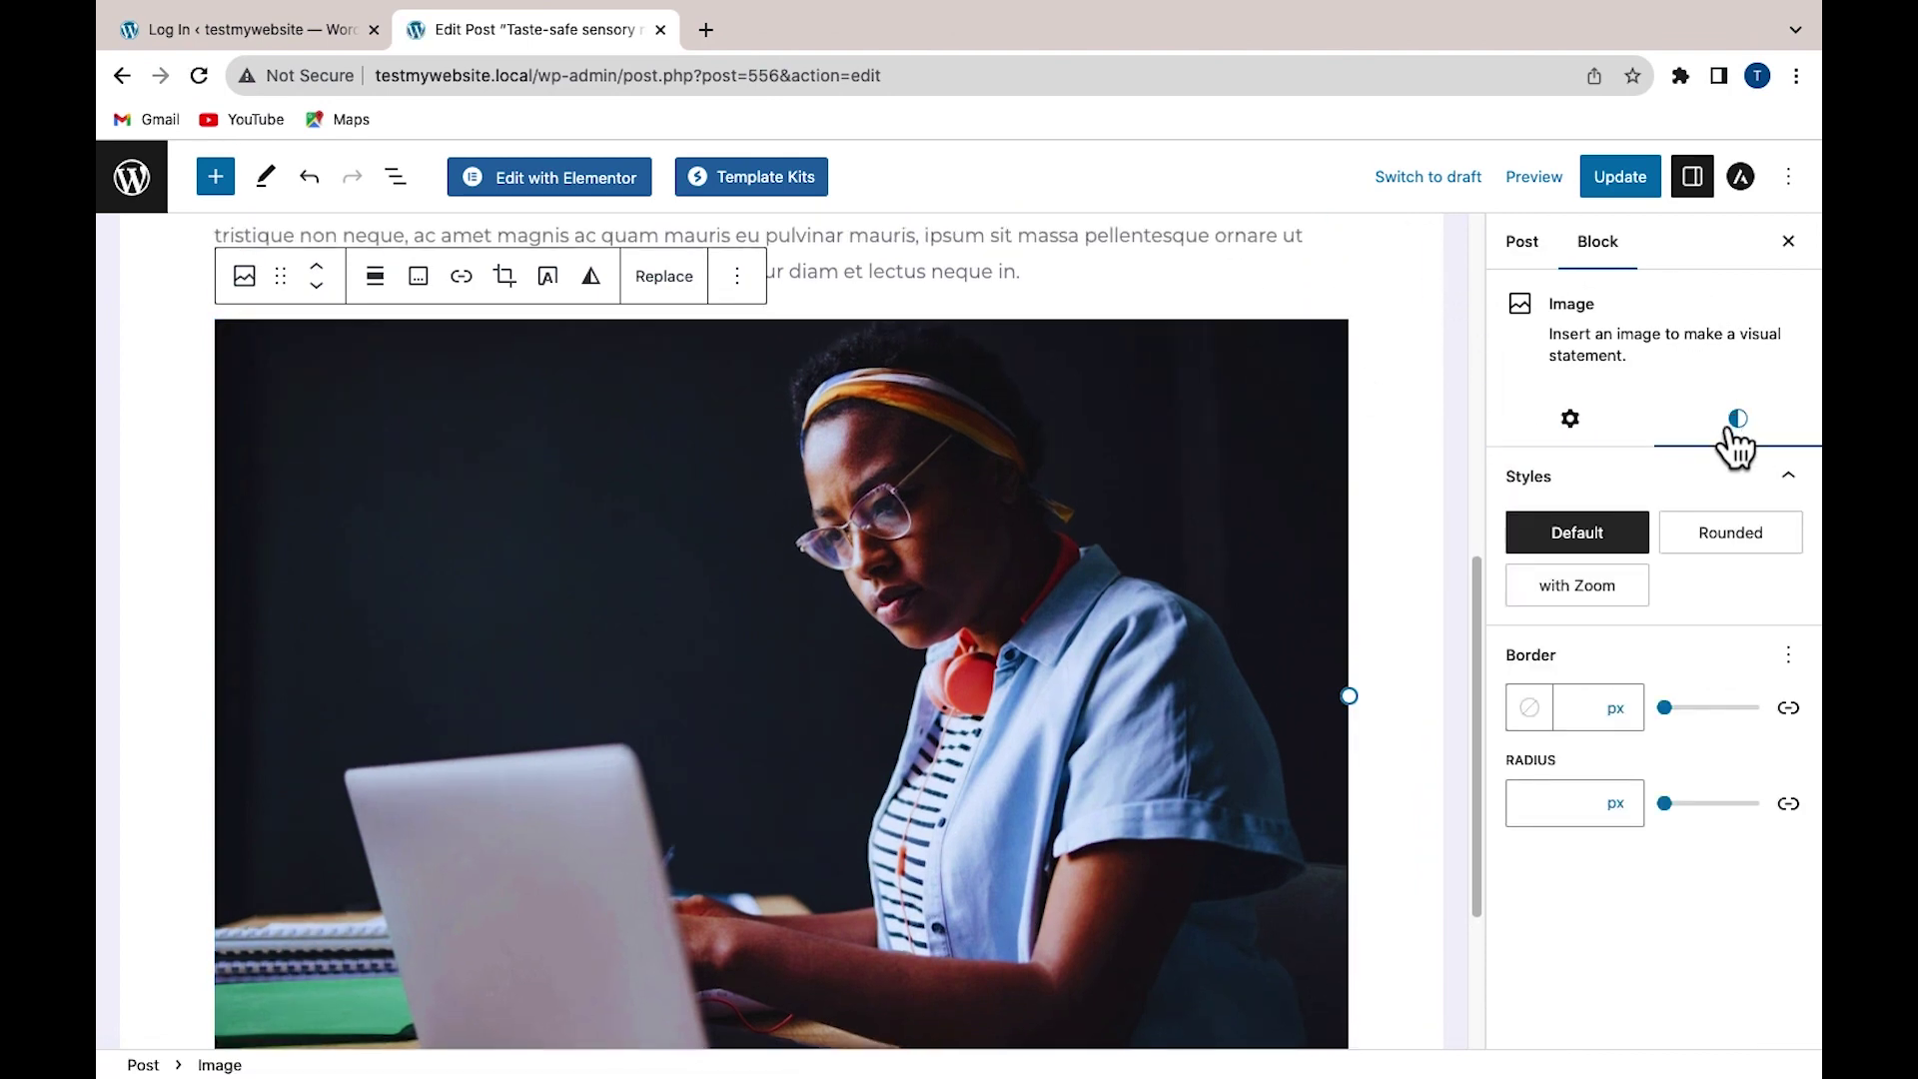
mouse_move(1596, 555)
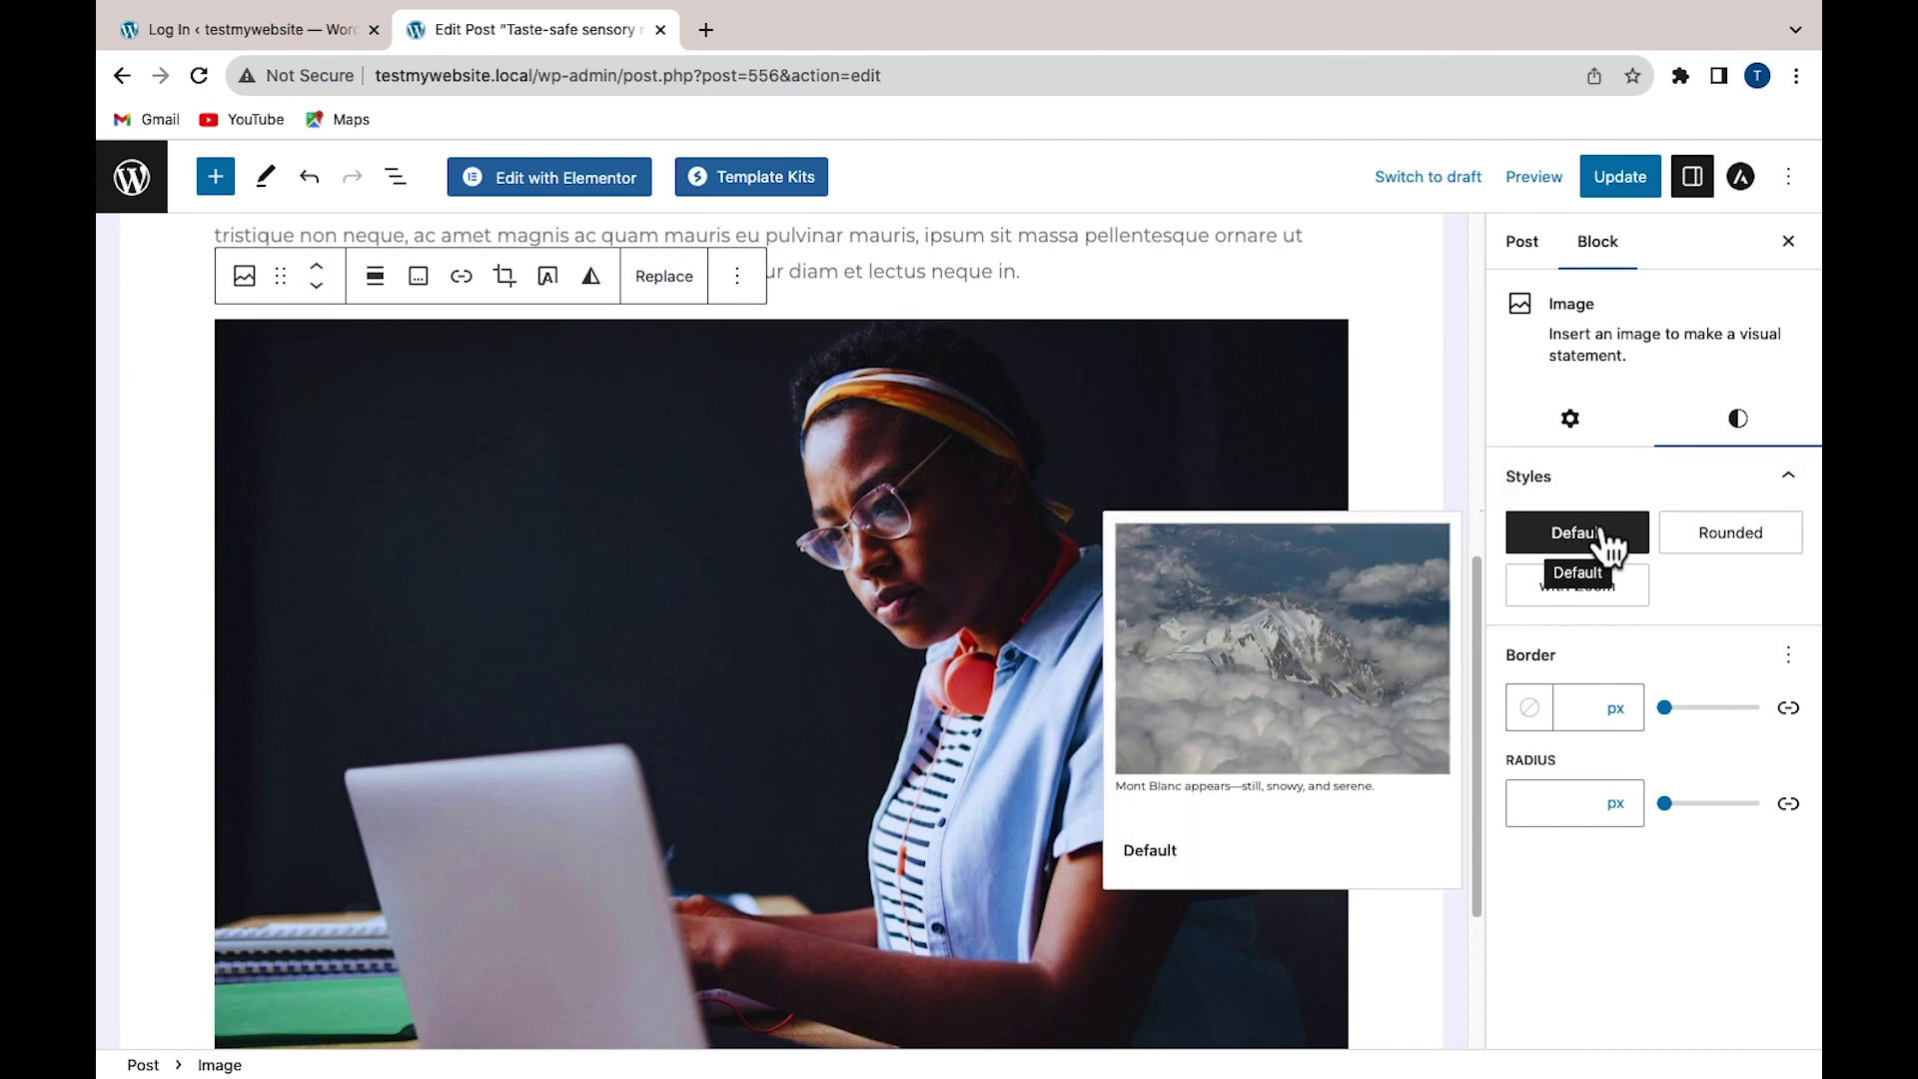
left_click(1570, 610)
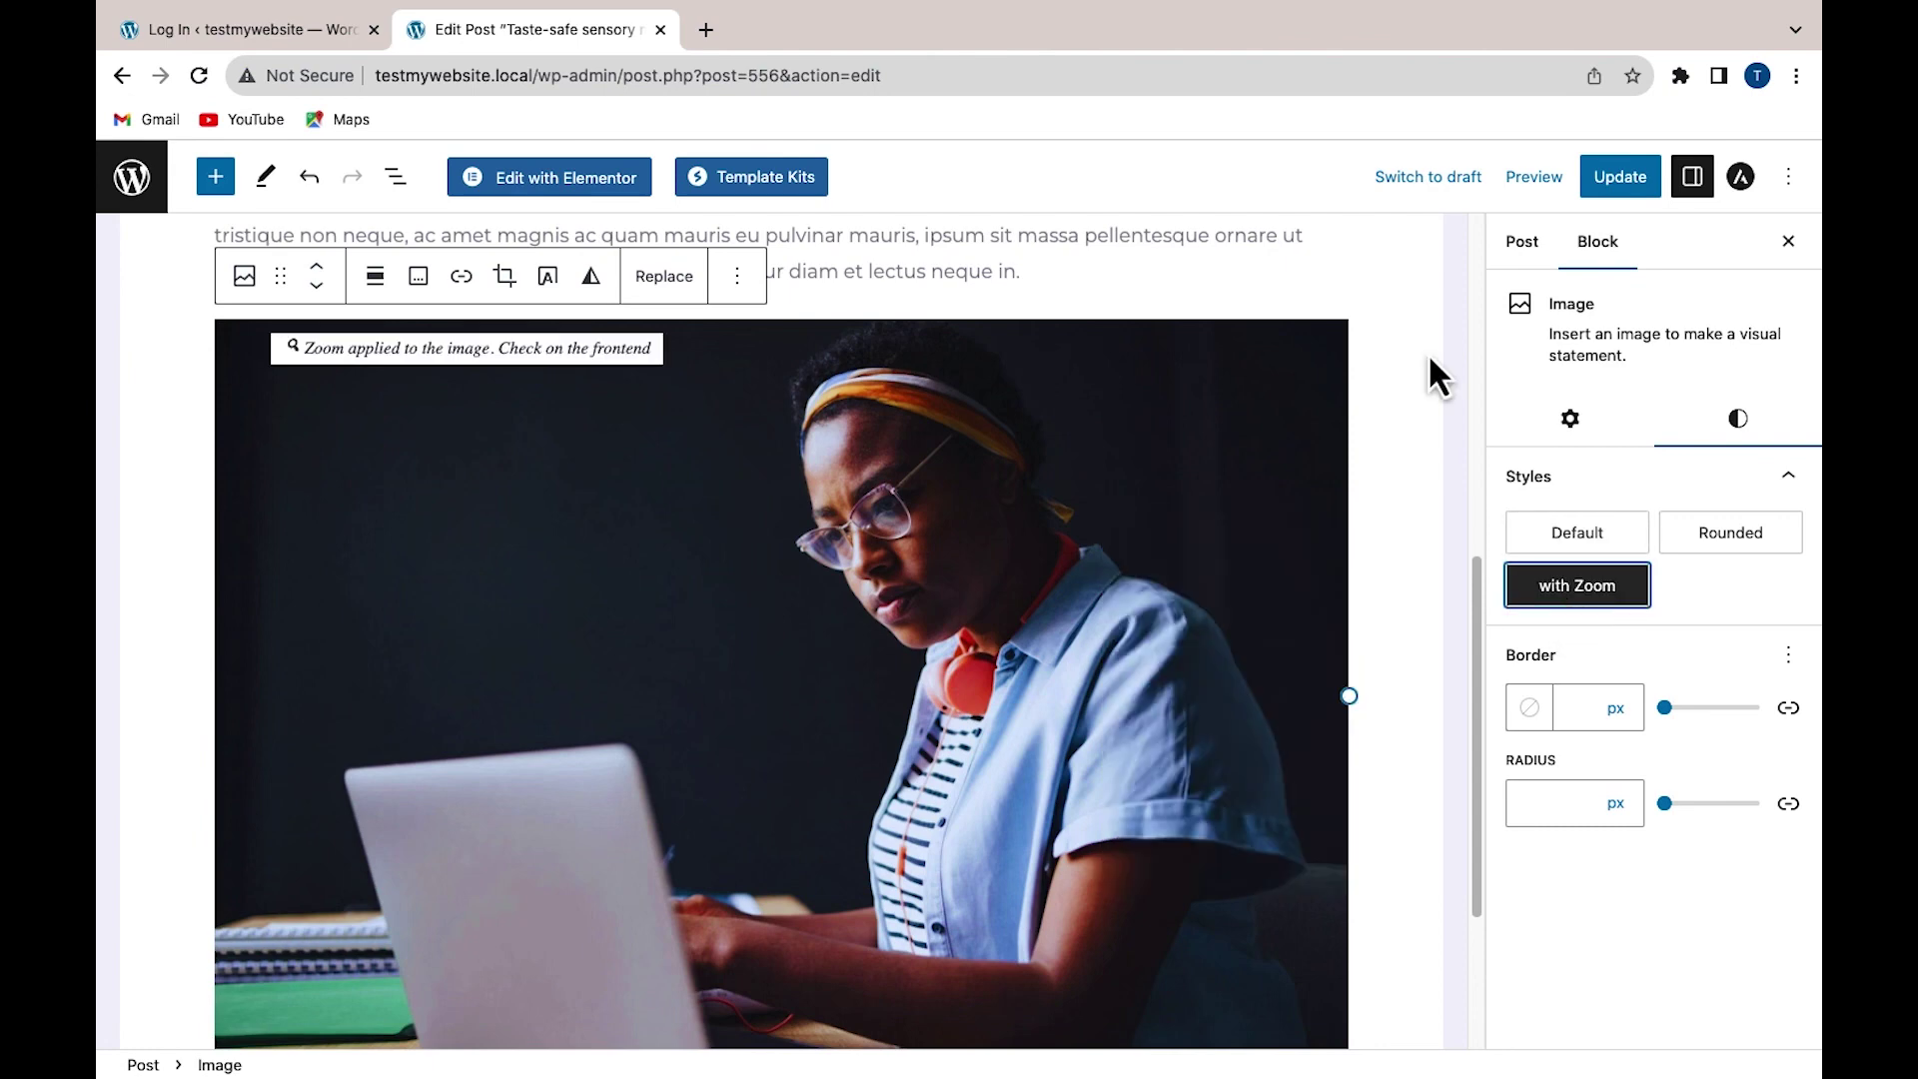
left_click(1624, 178)
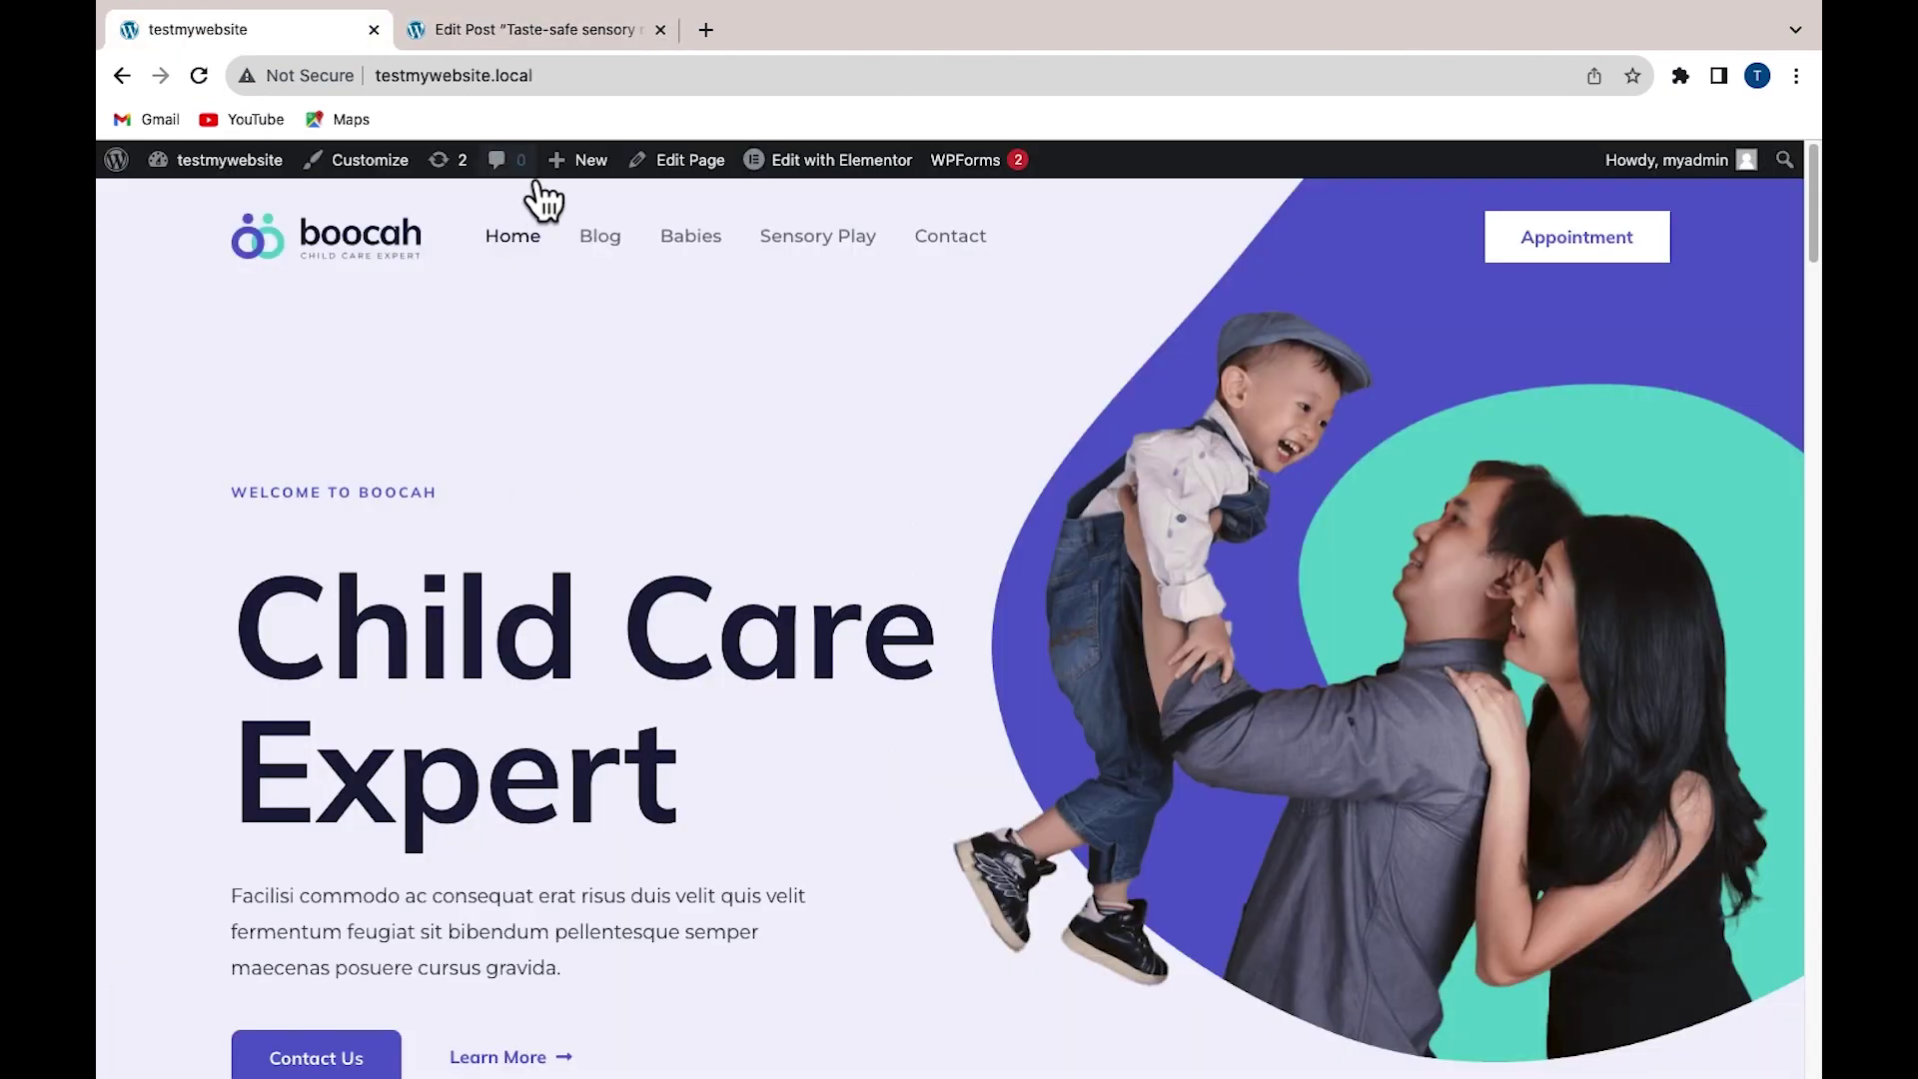
- View the "Taste-safe sensory nulla dignissim" post from the live site's blog and check the zoom effect on its laptop image
left_click(600, 236)
scroll(346, 830, "down", 6)
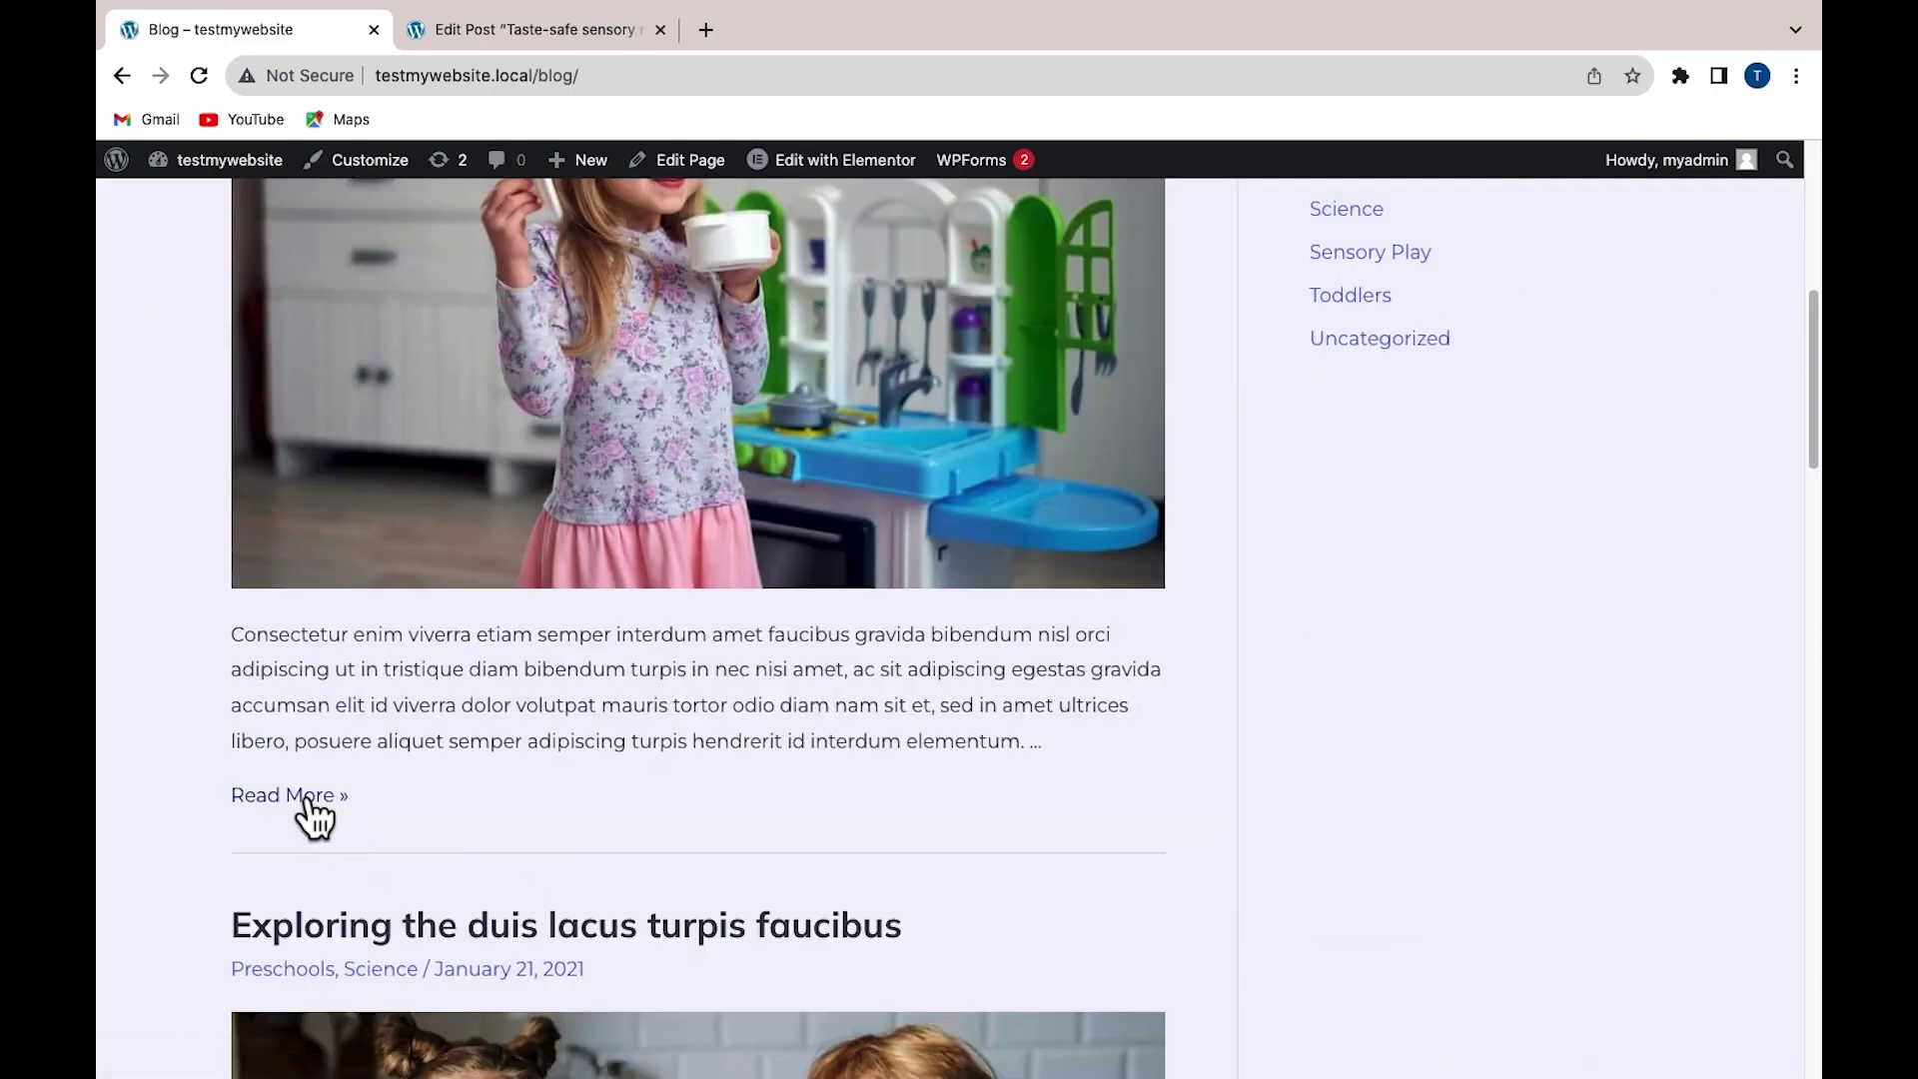
left_click(304, 799)
scroll(339, 871, "down", 5)
scroll(339, 871, "down", 2)
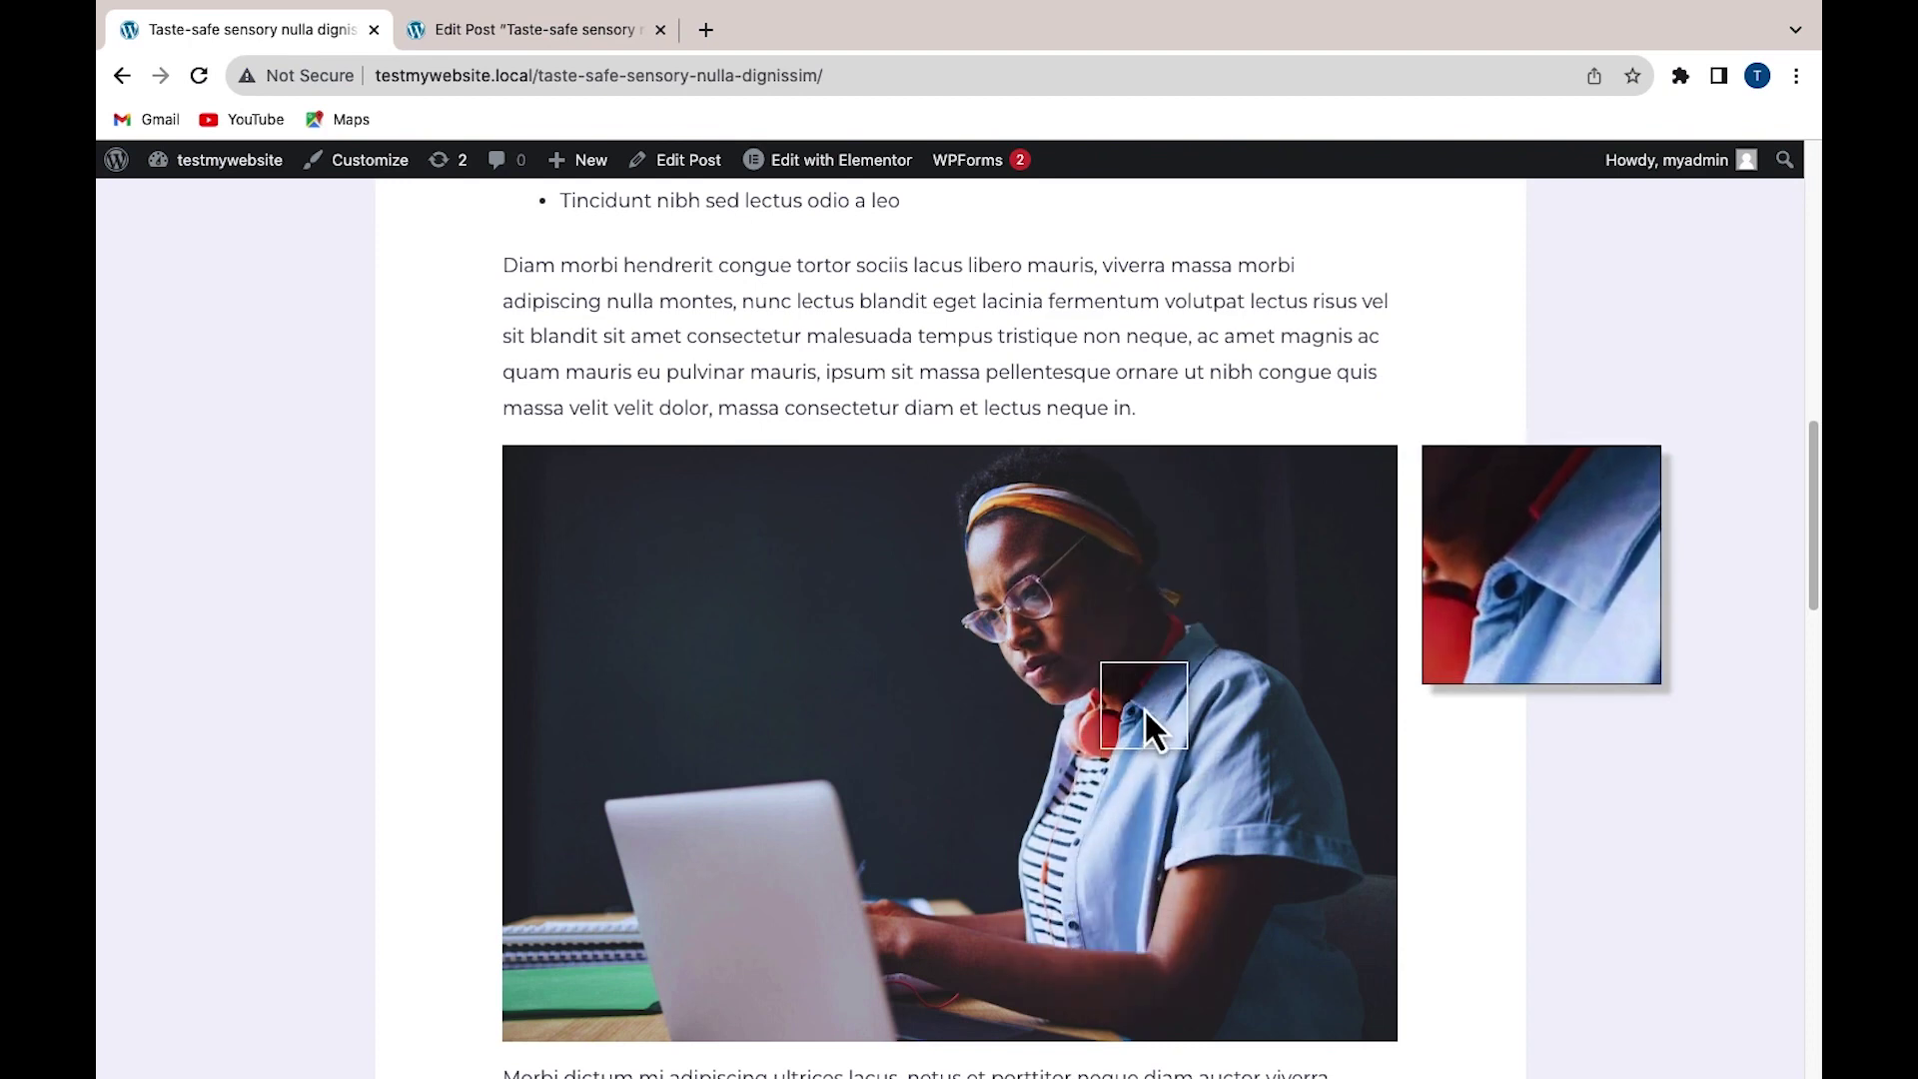
scroll(1146, 711, "up", 4)
scroll(1146, 711, "down", 5)
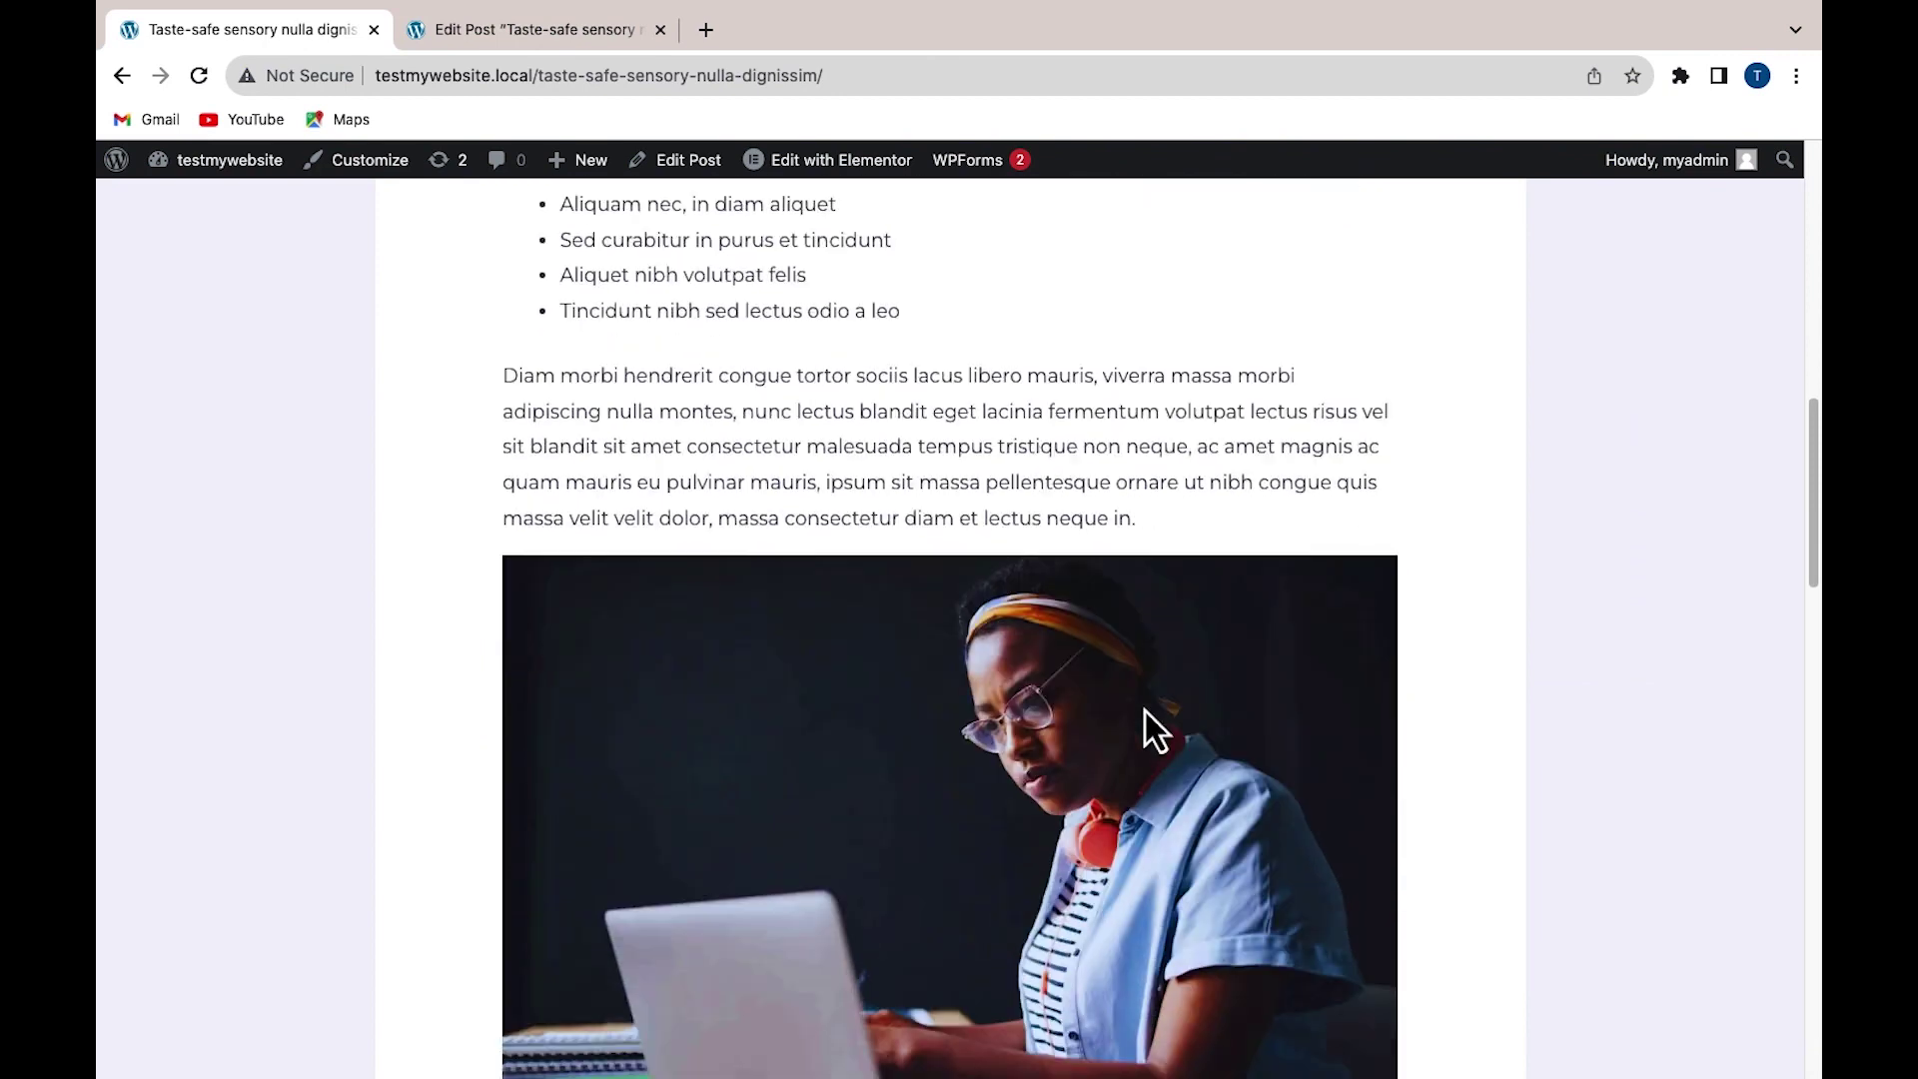
scroll(926, 733, "up", 1)
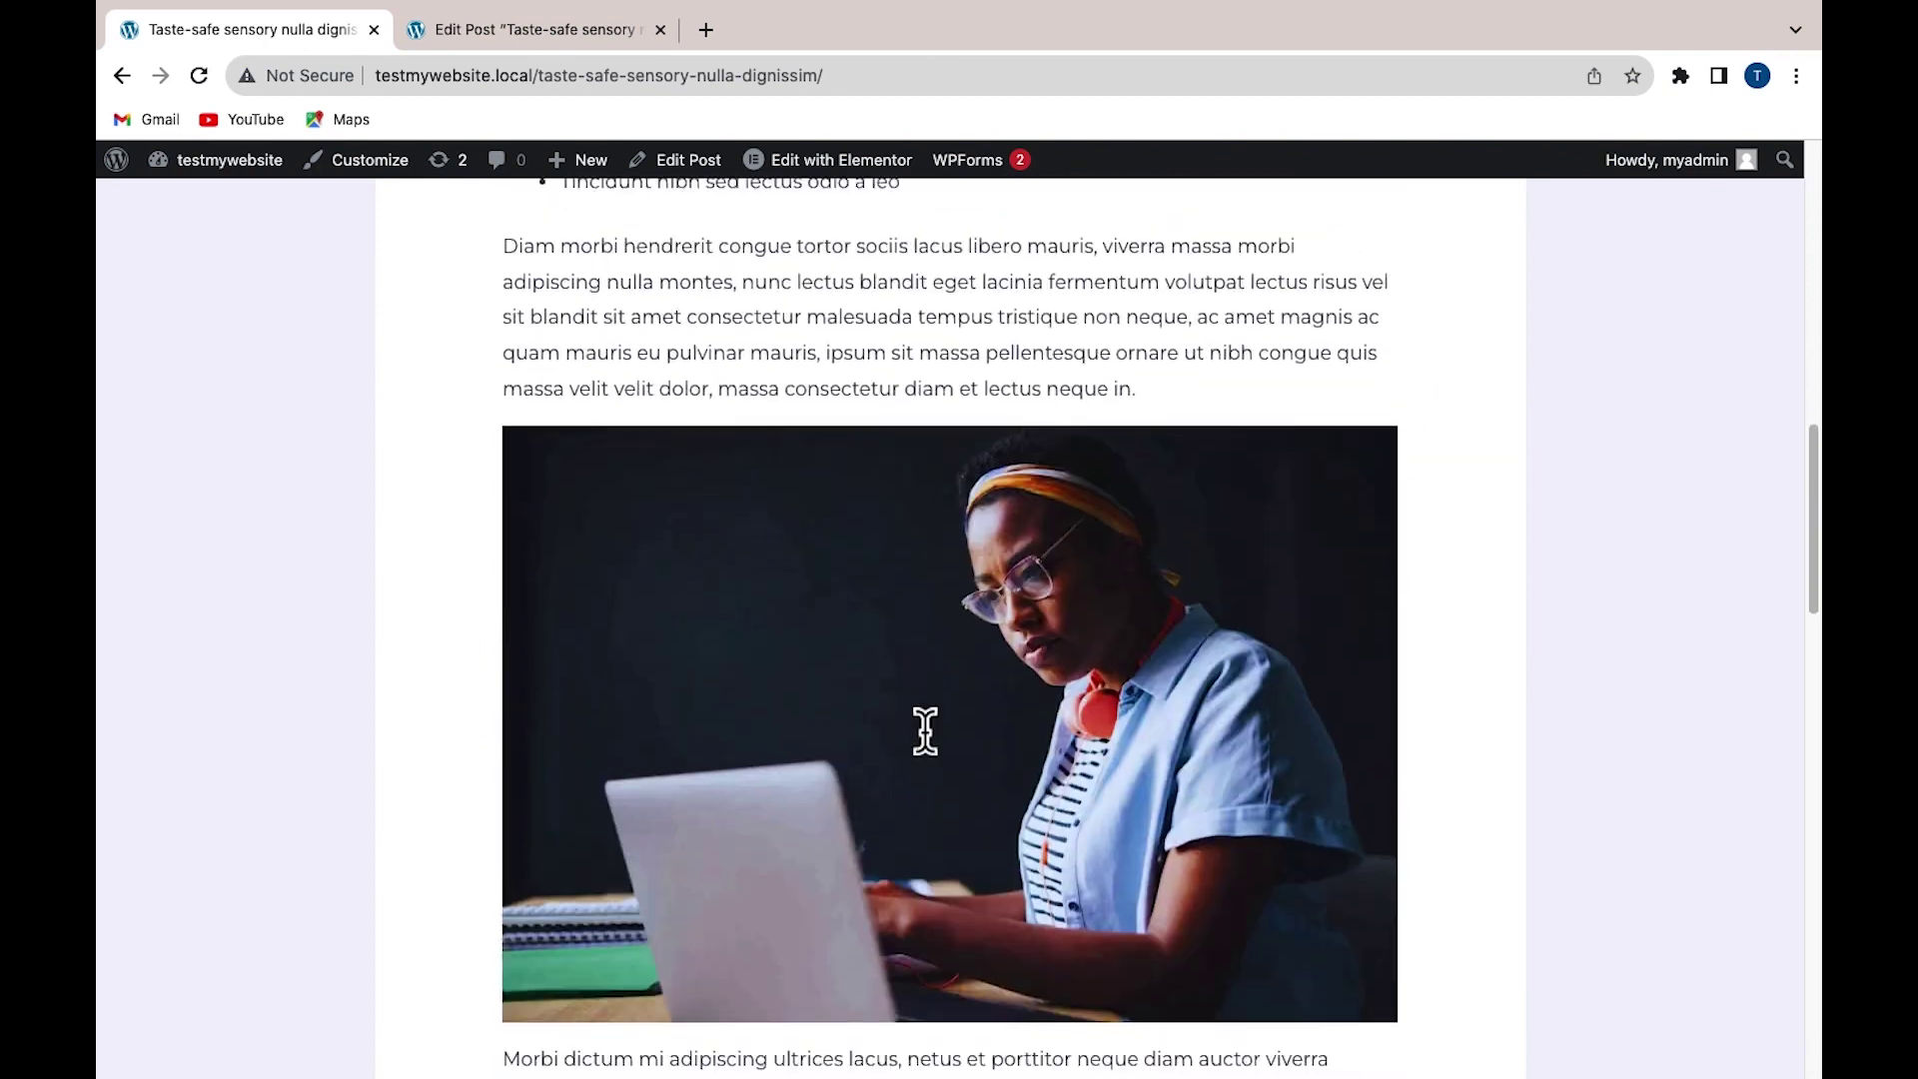
- Examine the magnified zoom window for the laptop image in the published post
scroll(926, 734, "down", 2)
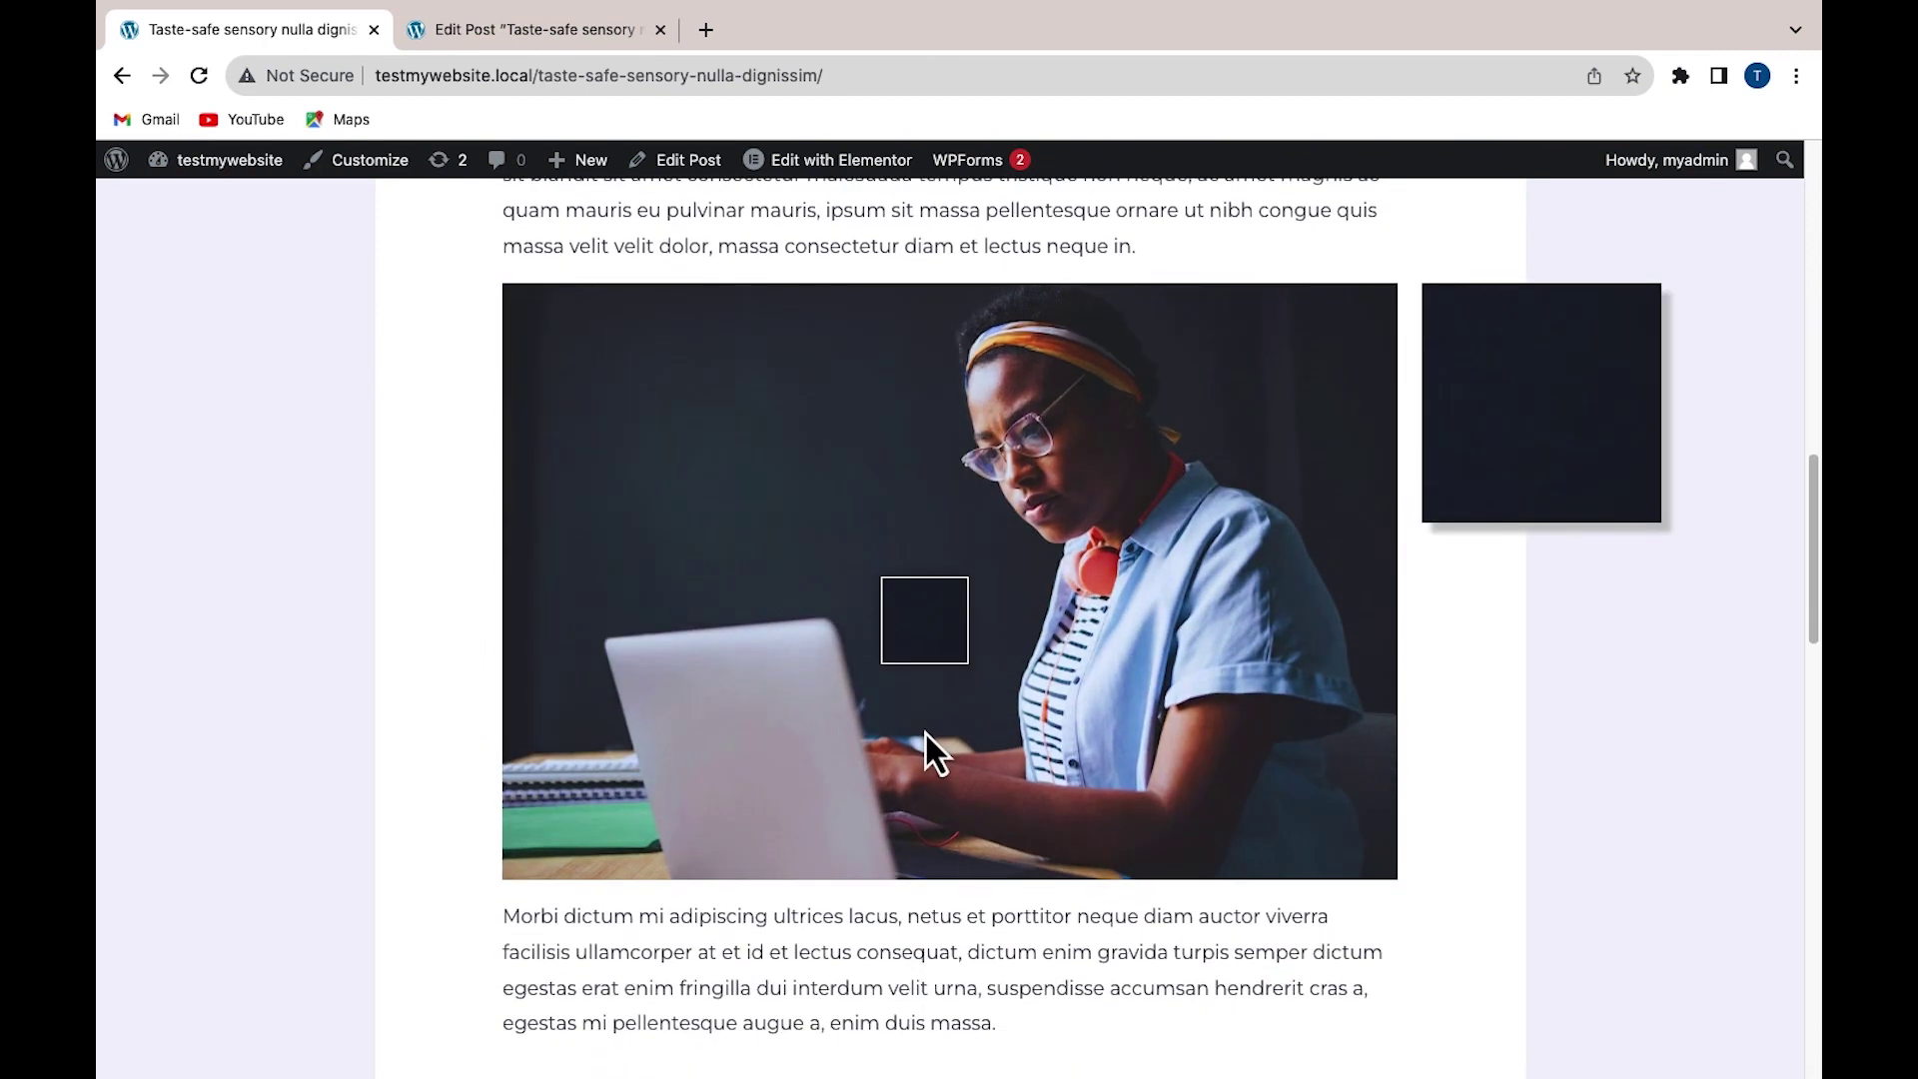
scroll(925, 733, "up", 2)
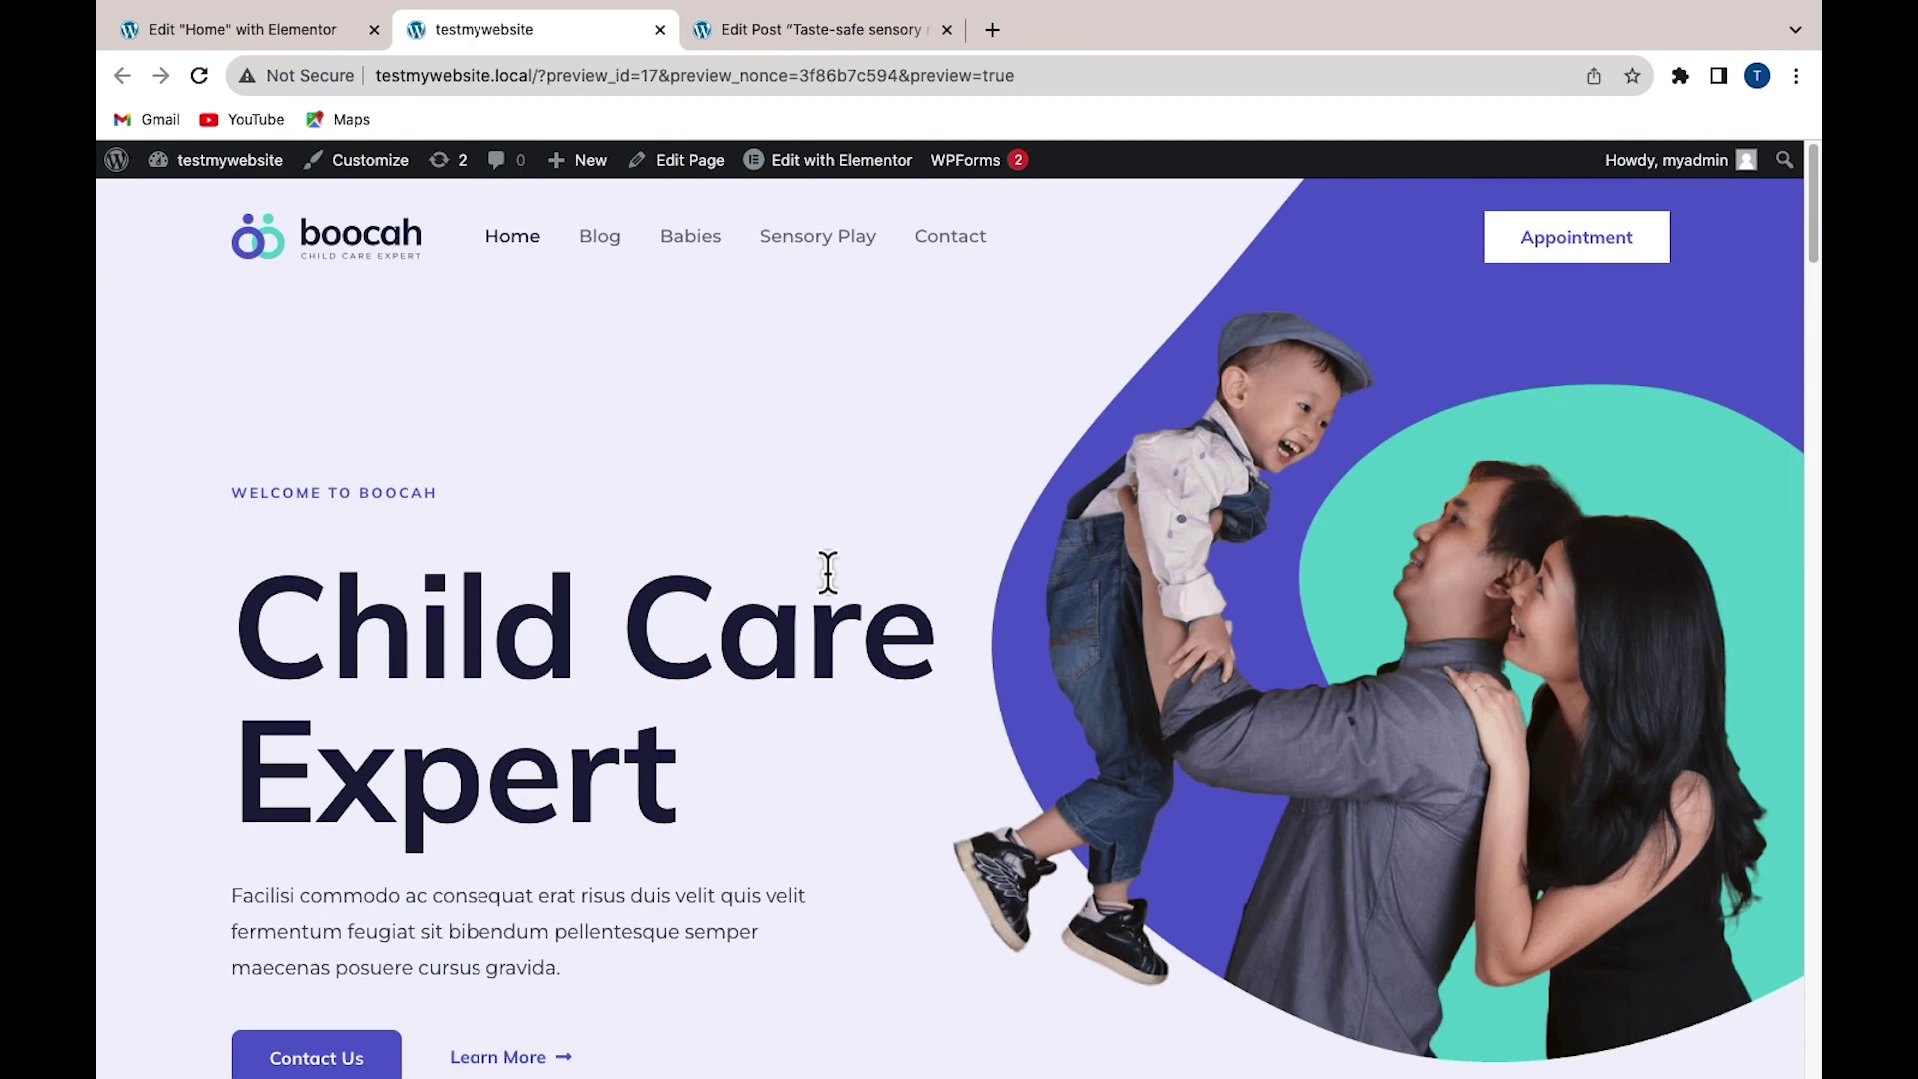
- Locate the woman's portrait beside "Create and Enhance Comprehensive Early Childhood Systems" on the home page and open the page in Elementor
scroll(828, 571, "down", 10)
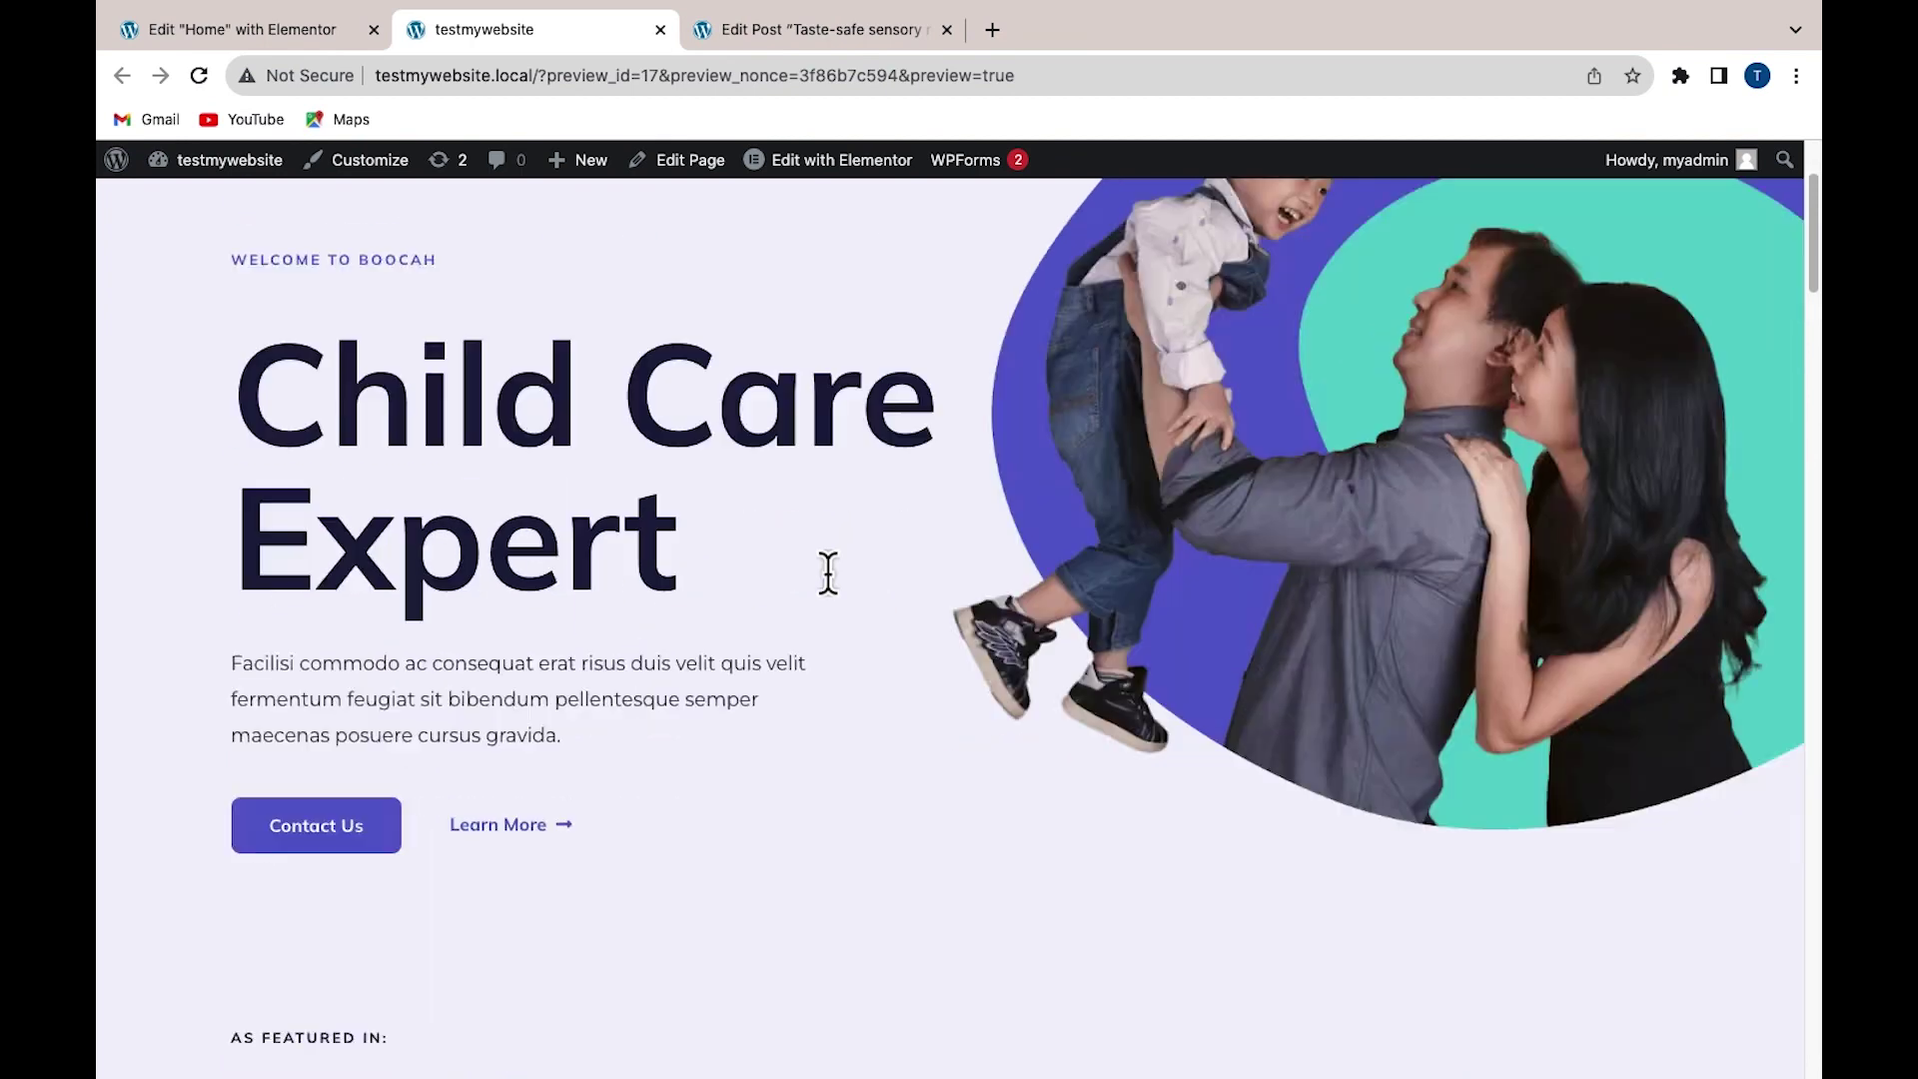
scroll(992, 778, "down", 4)
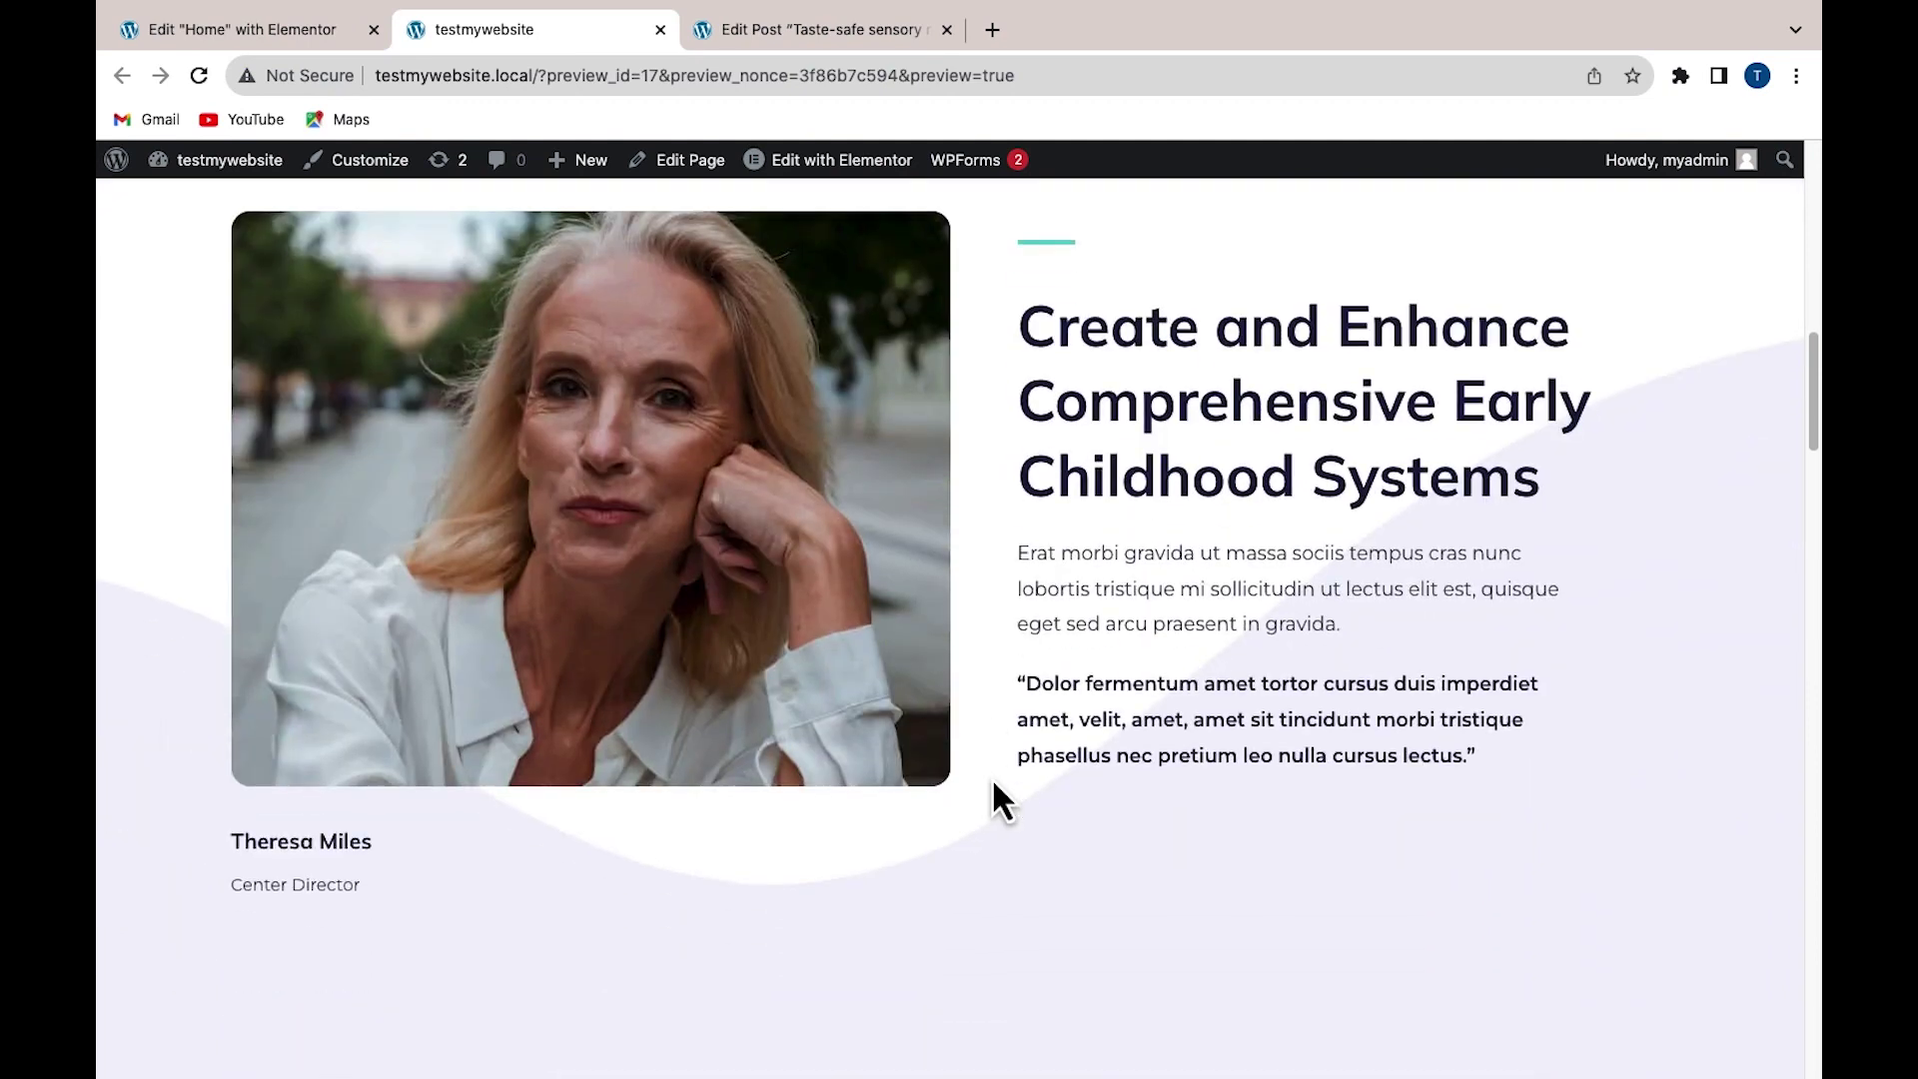
scroll(781, 617, "up", 1)
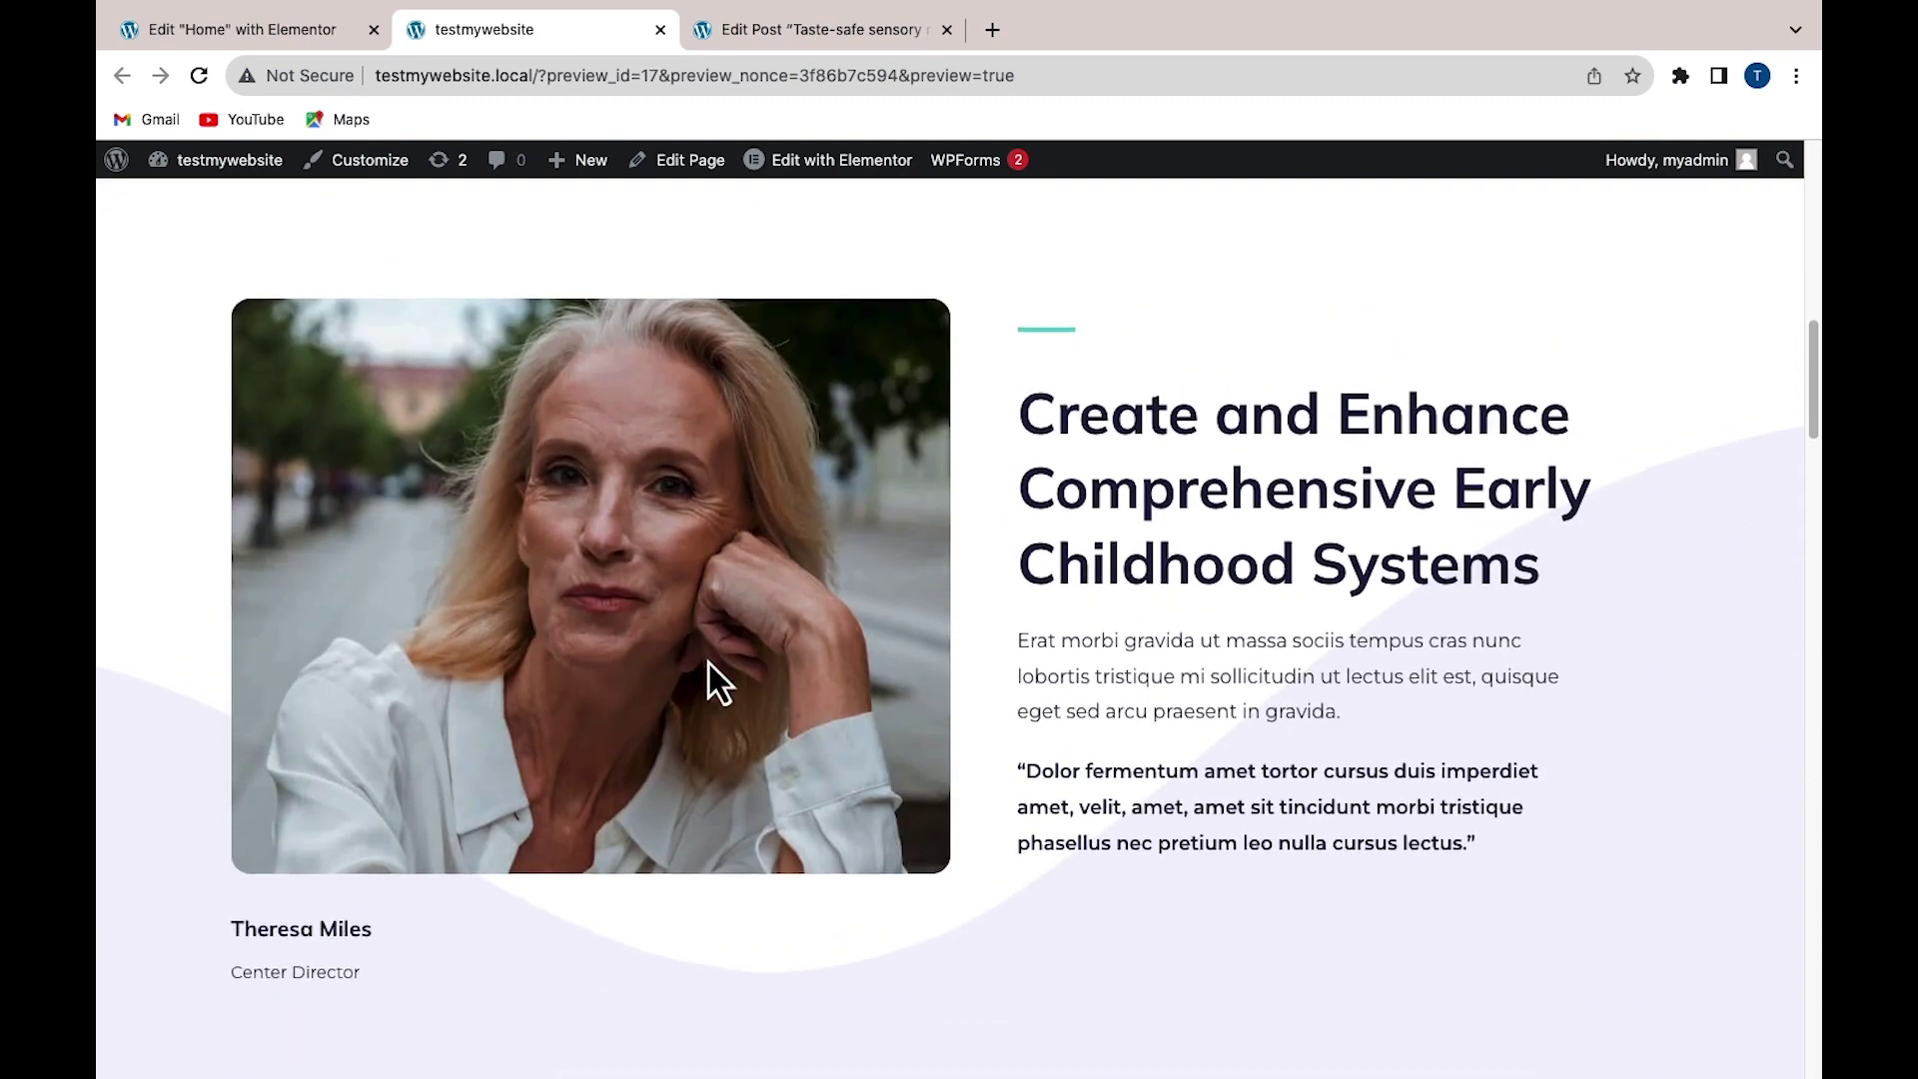
scroll(709, 662, "up", 1)
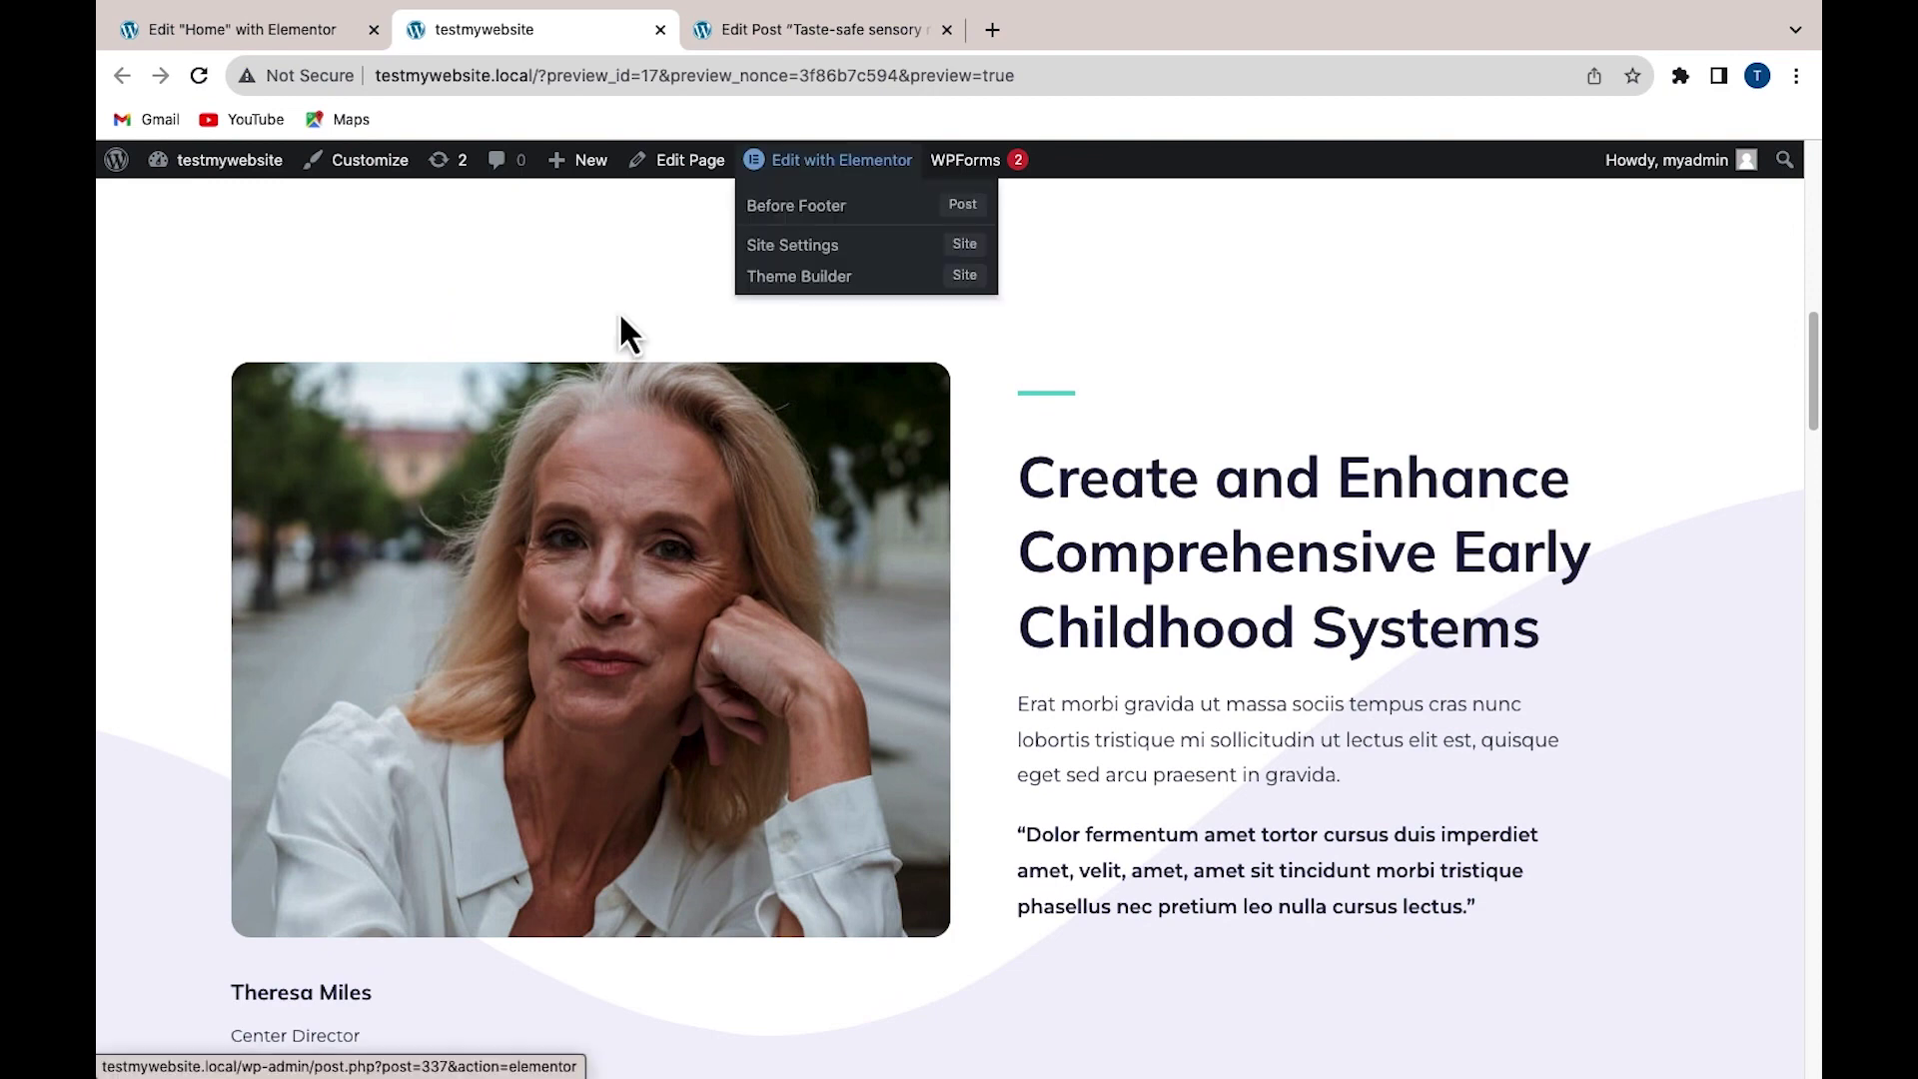
mouse_move(853, 172)
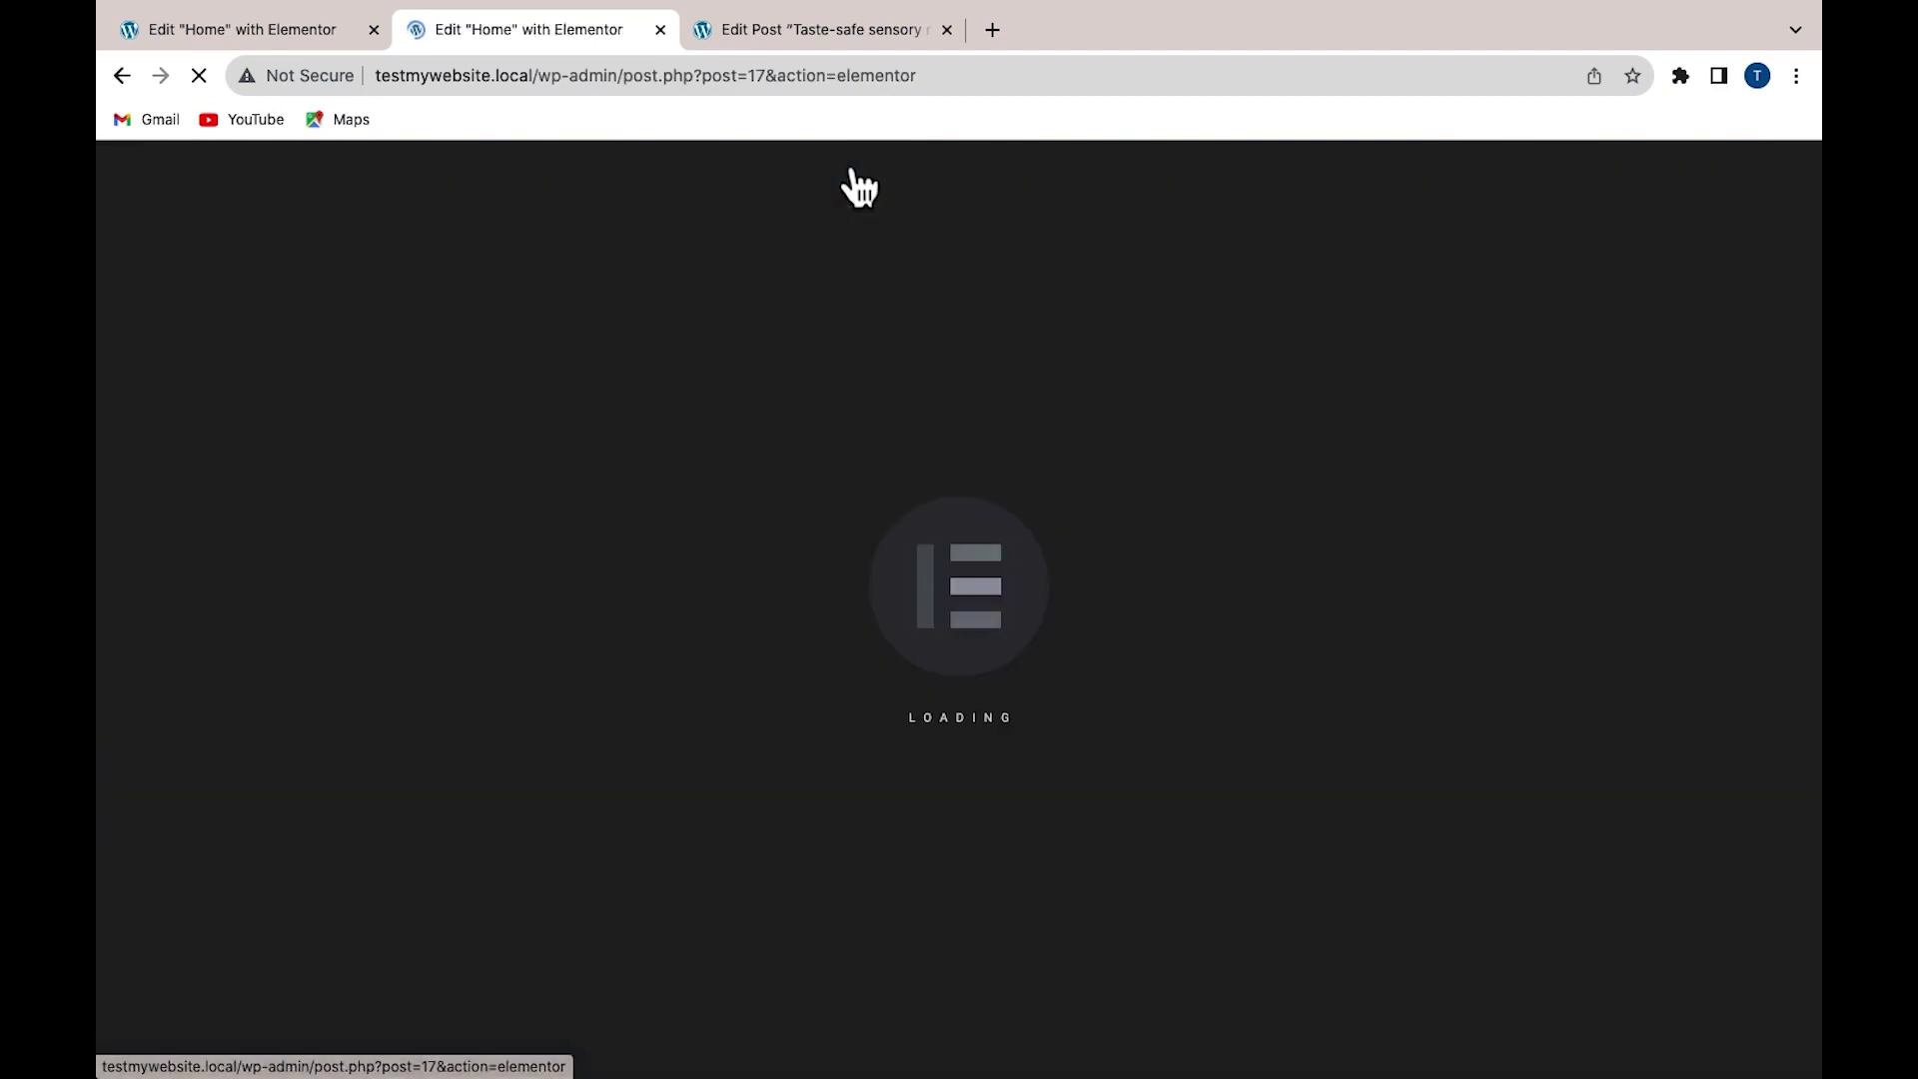
- Add the CSS class "zoooom" to the woman's portrait image on the home page and update the page
scroll(917, 736, "down", 10)
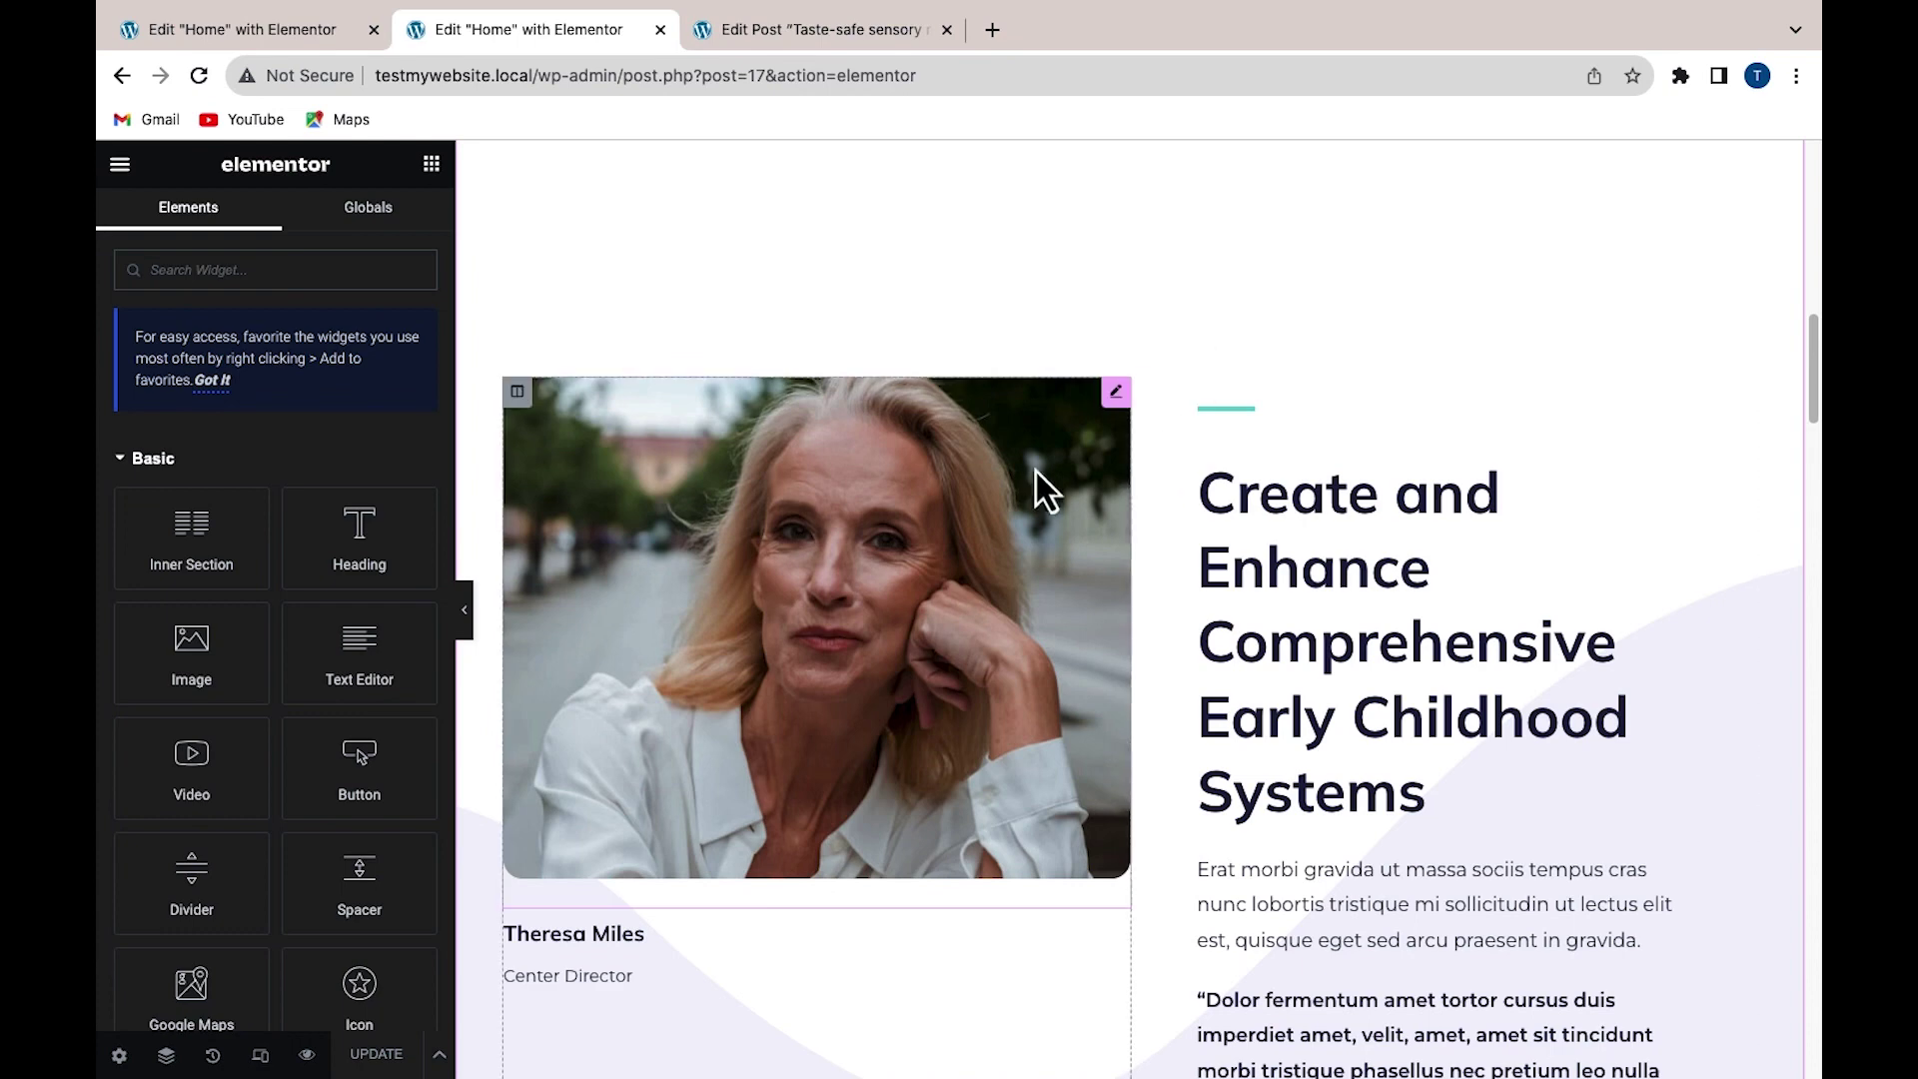
left_click(1025, 505)
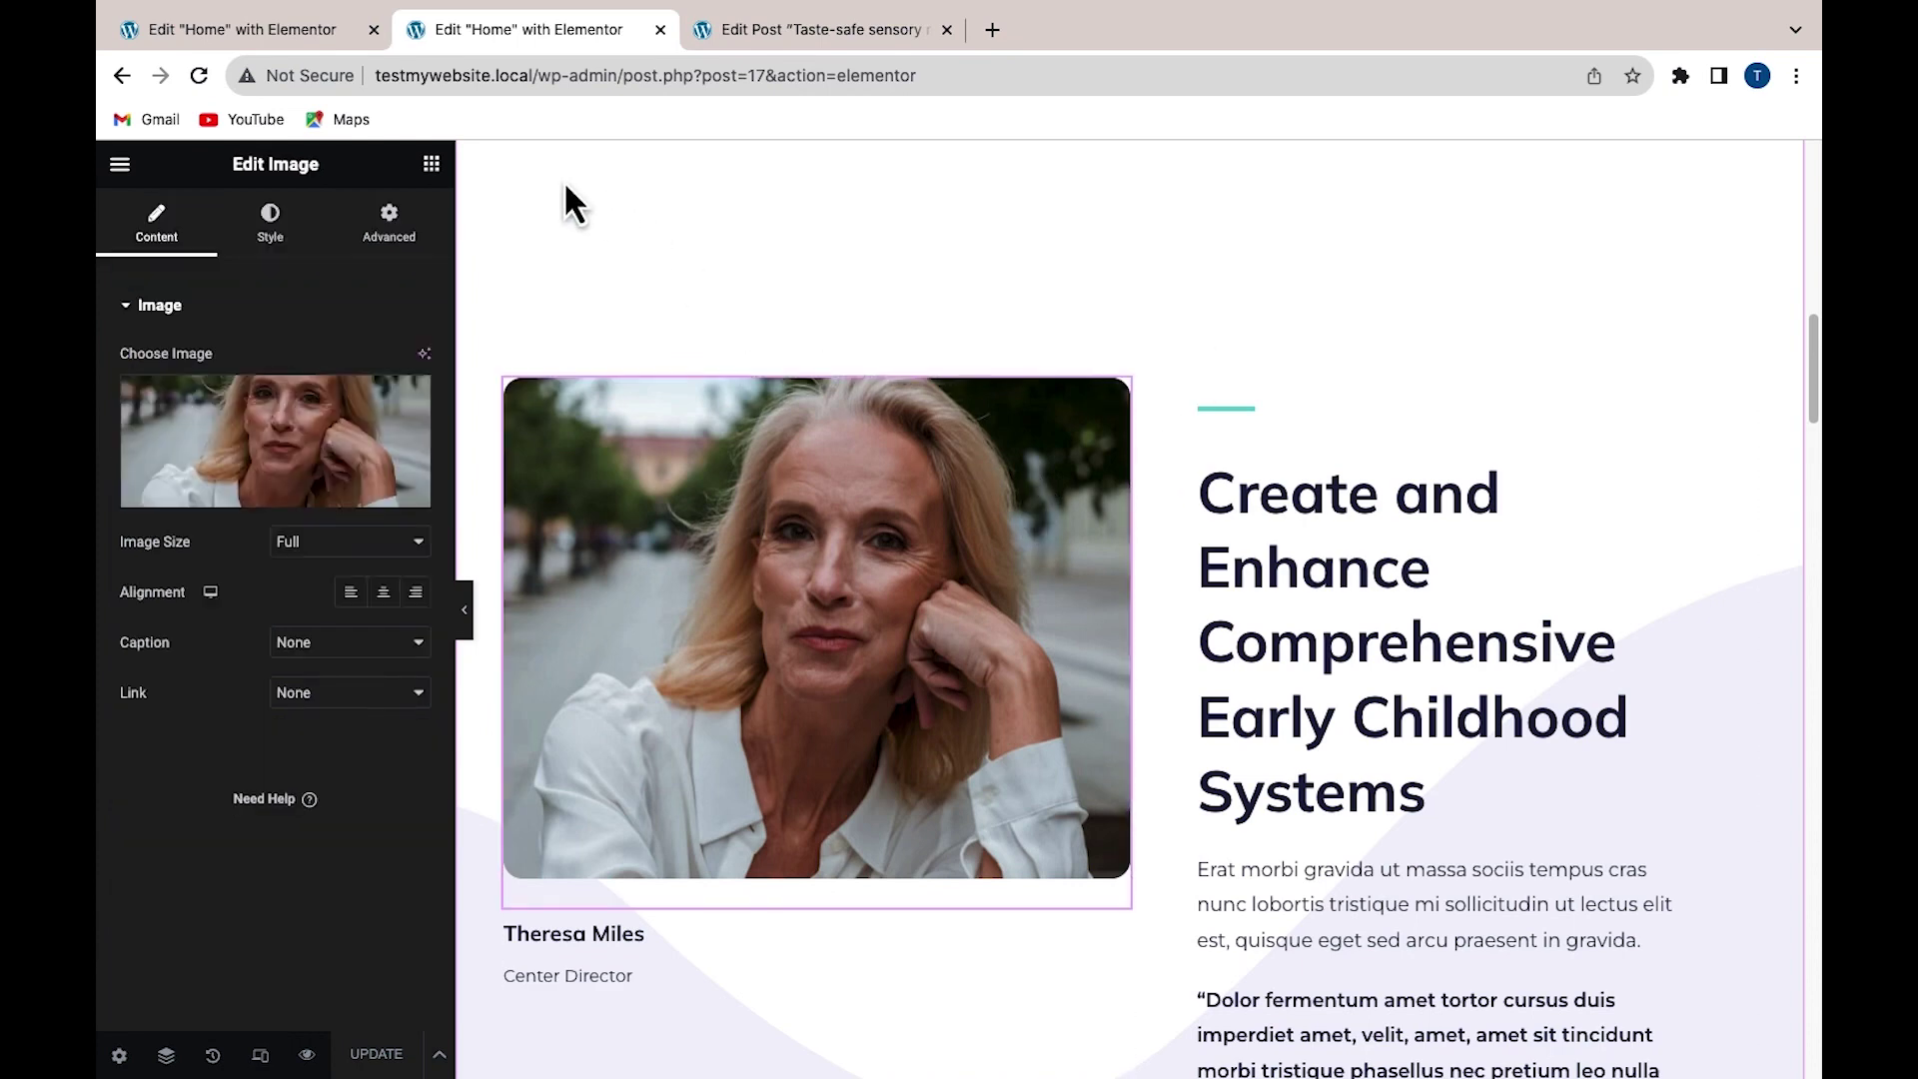
left_click(393, 244)
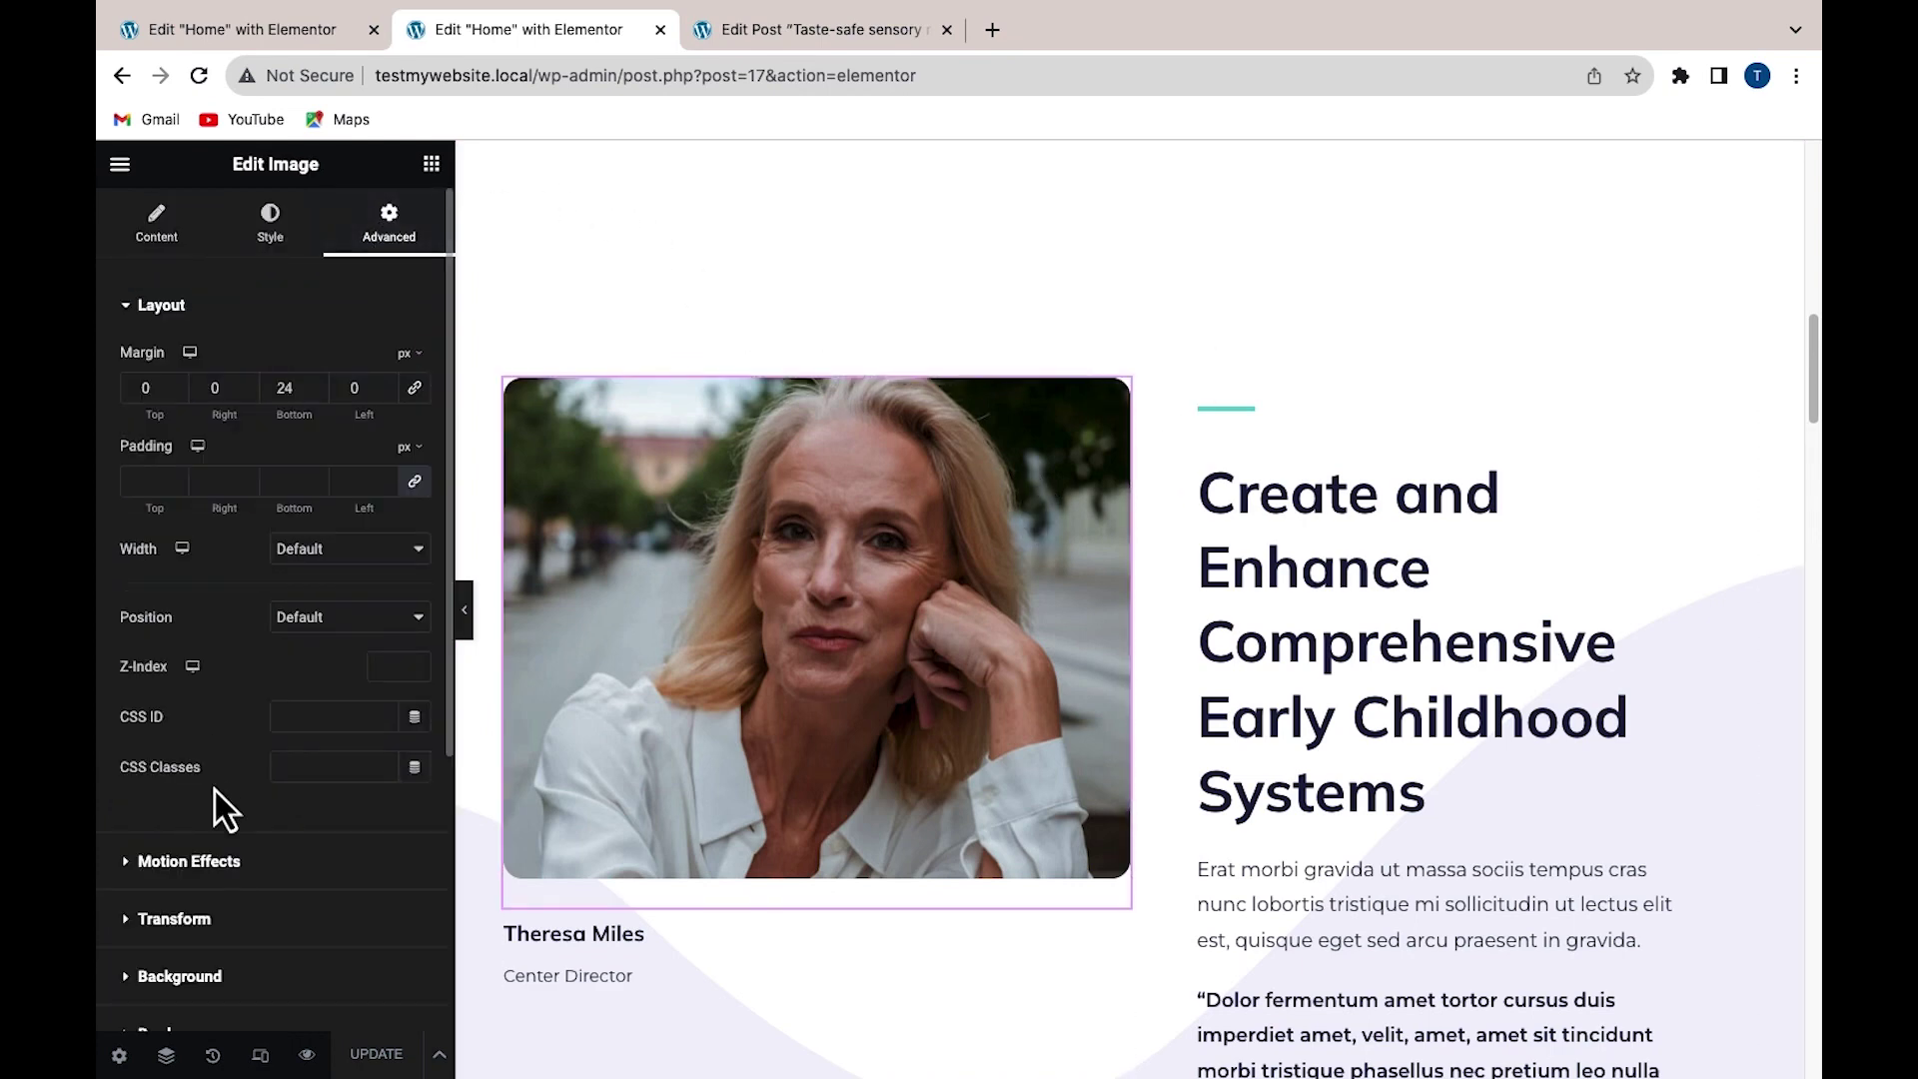
scroll(216, 799, "down", 2)
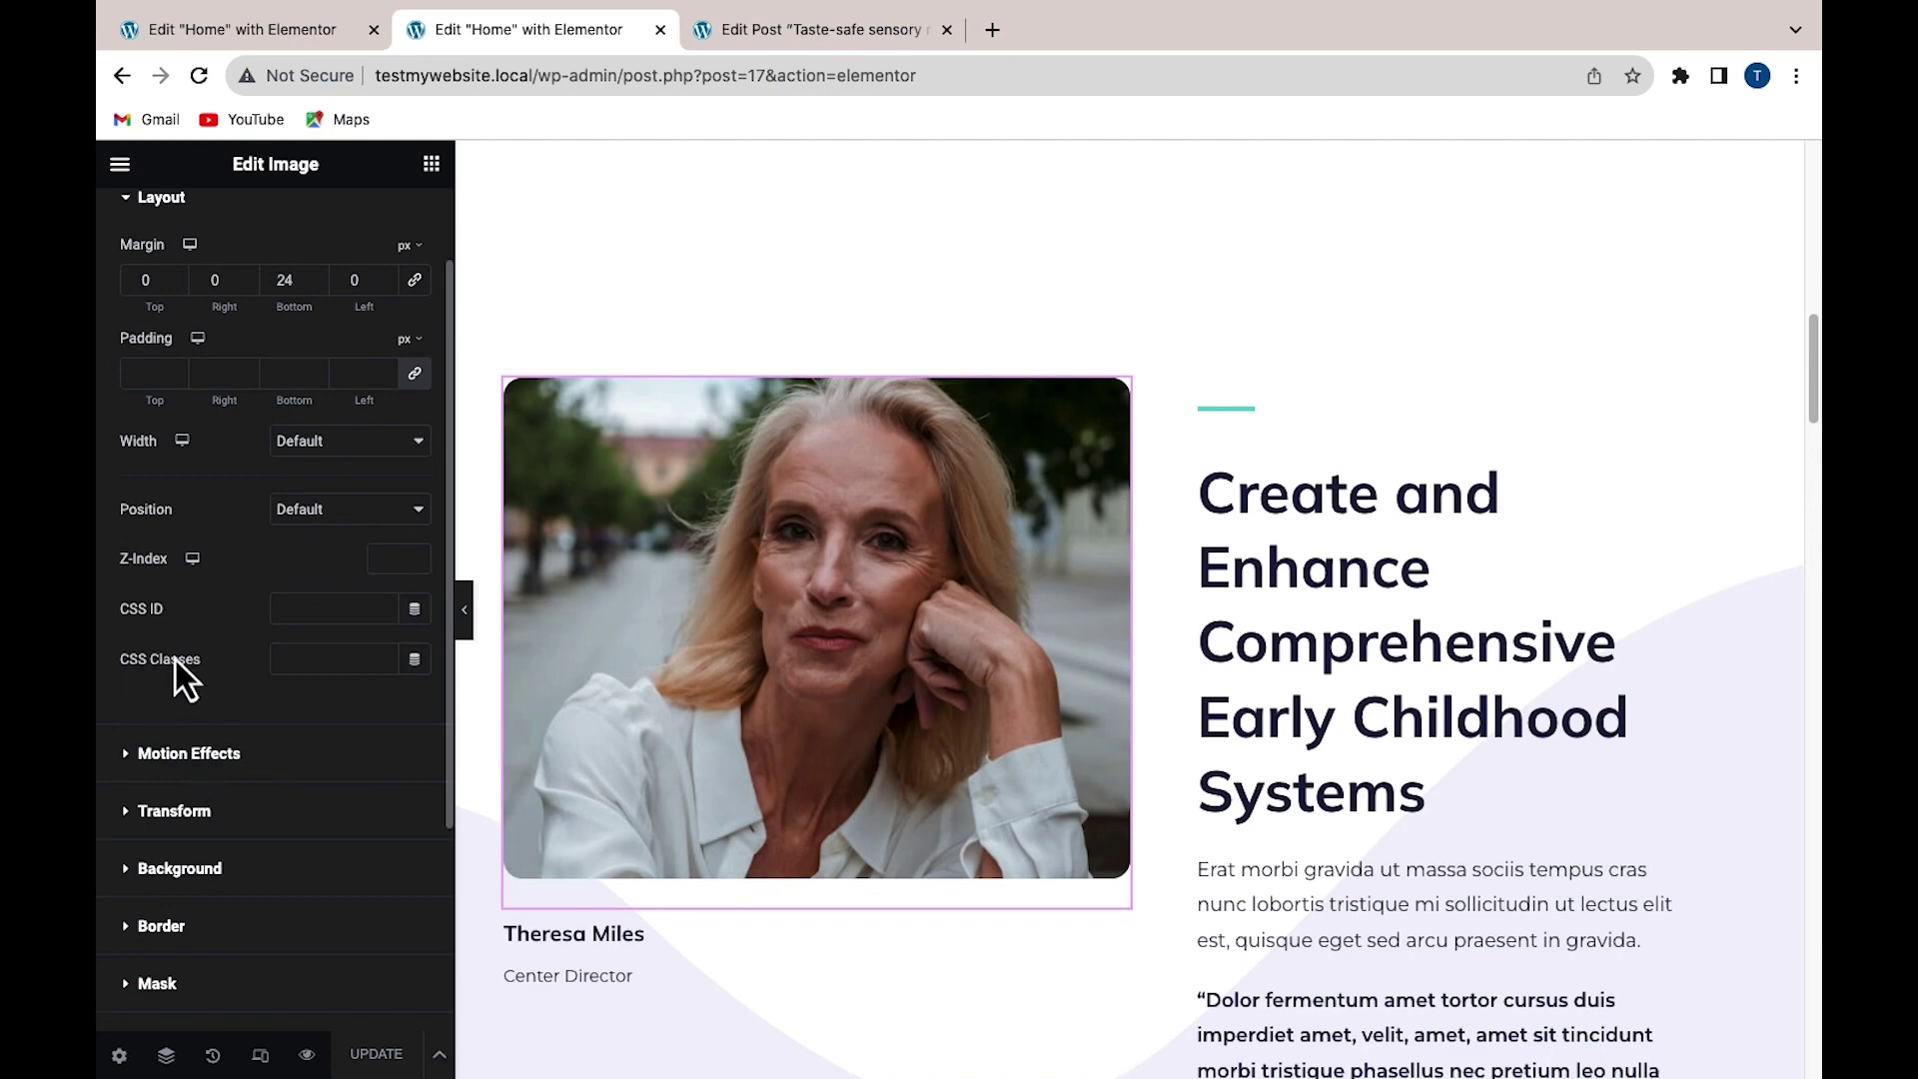
scroll(309, 661, "down", 2)
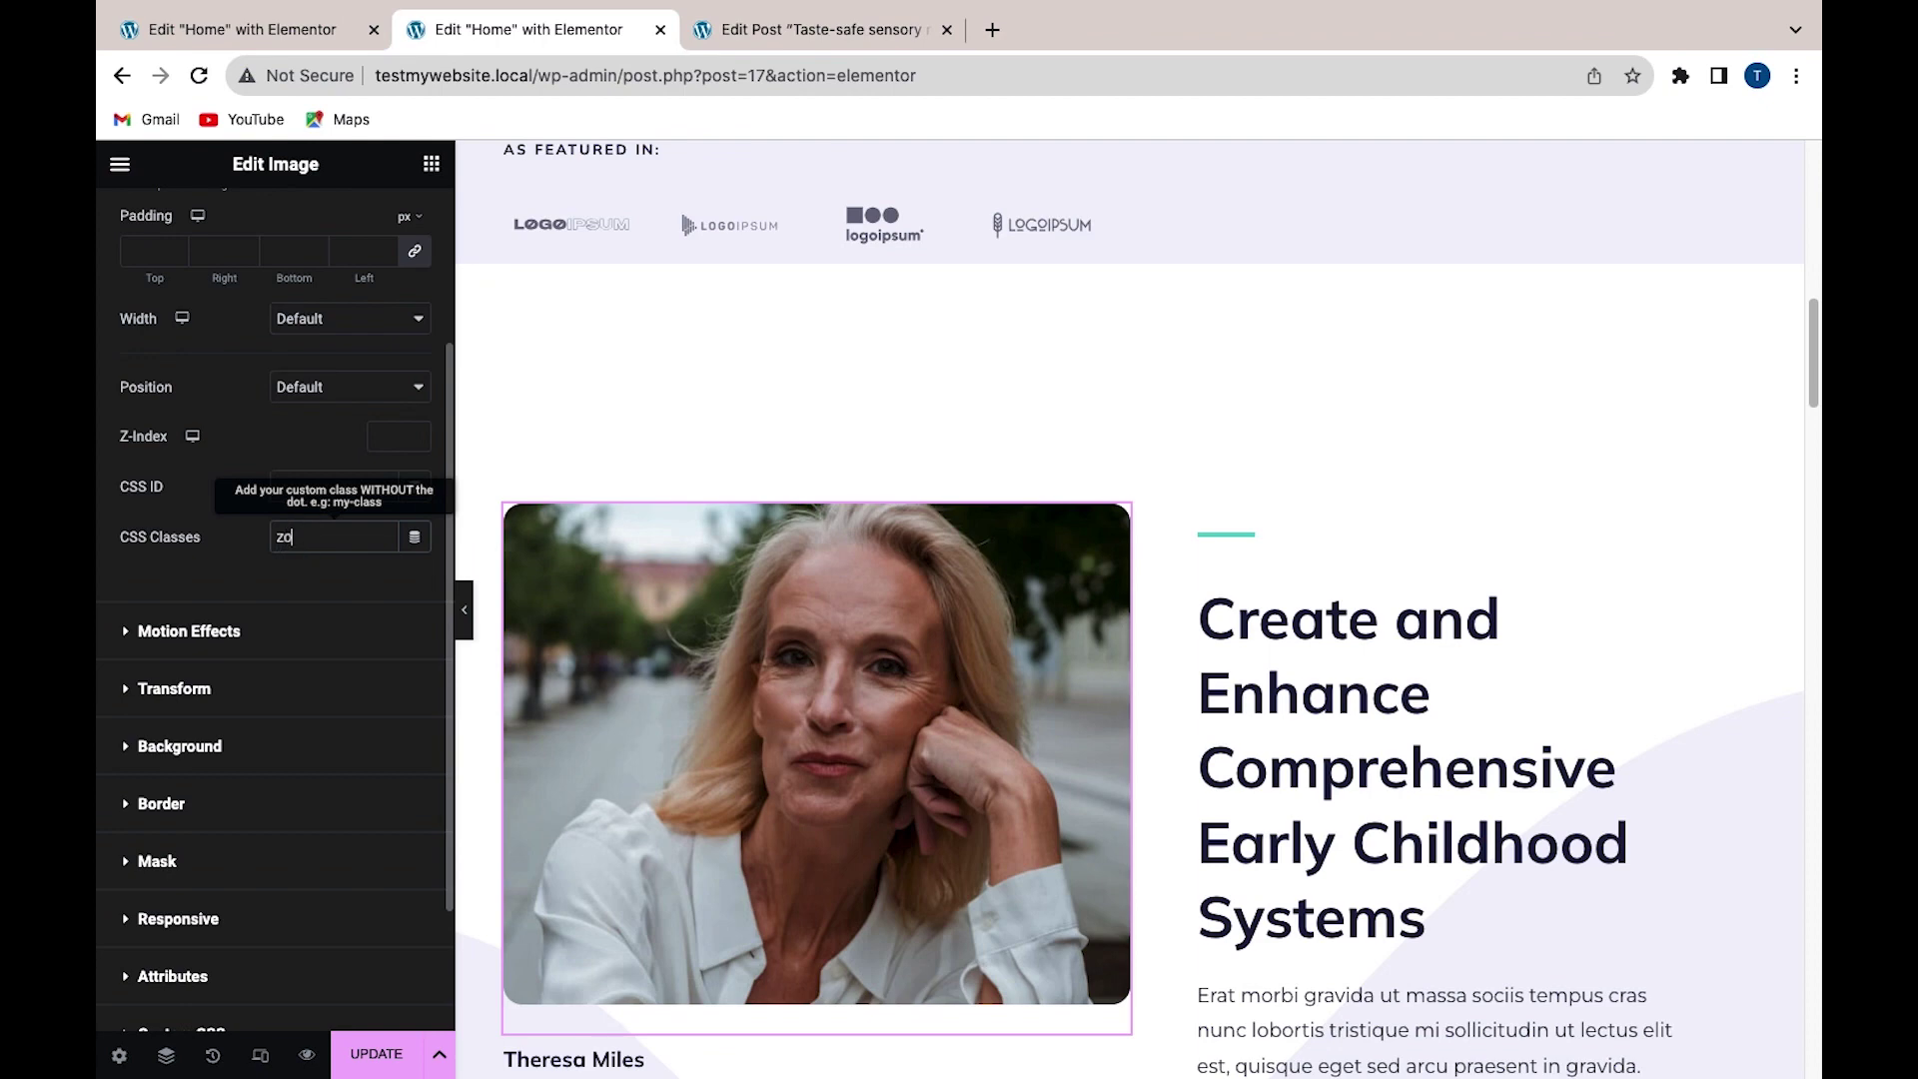
type("om")
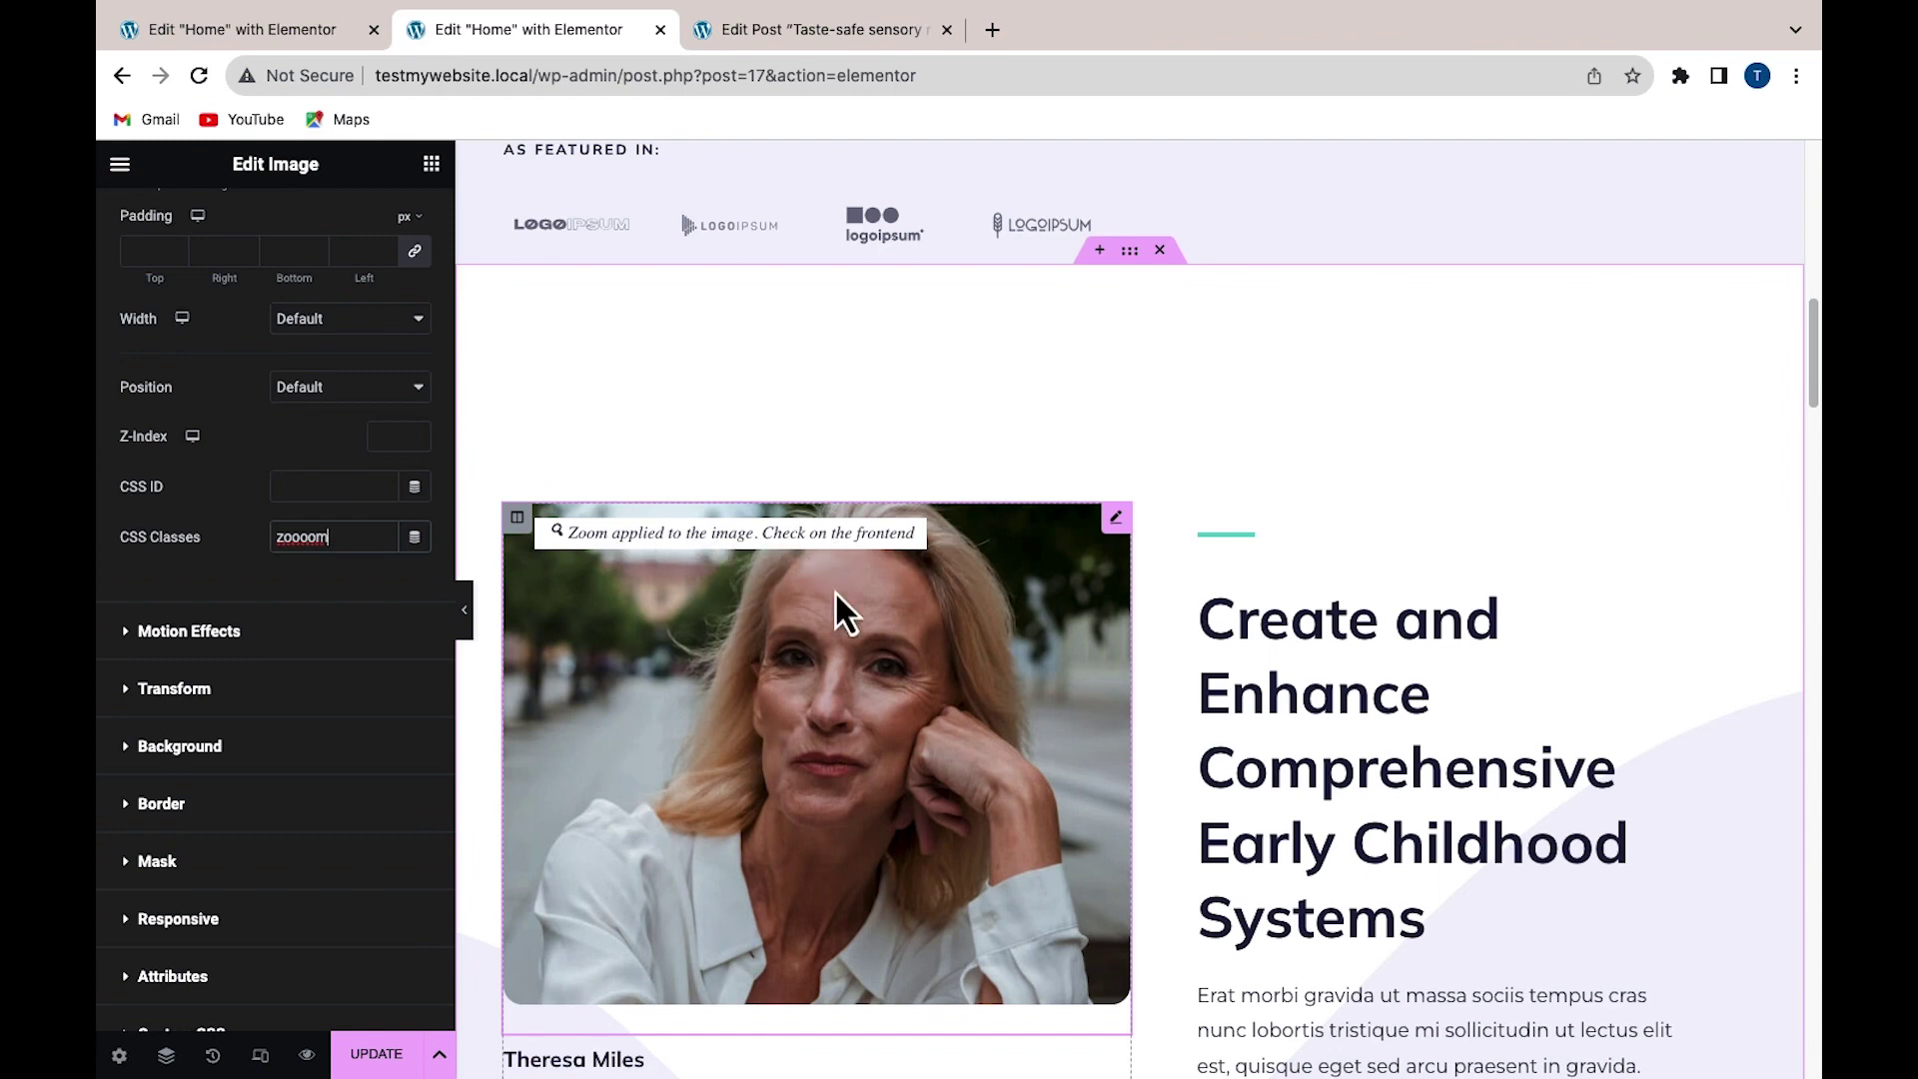
left_click(388, 1066)
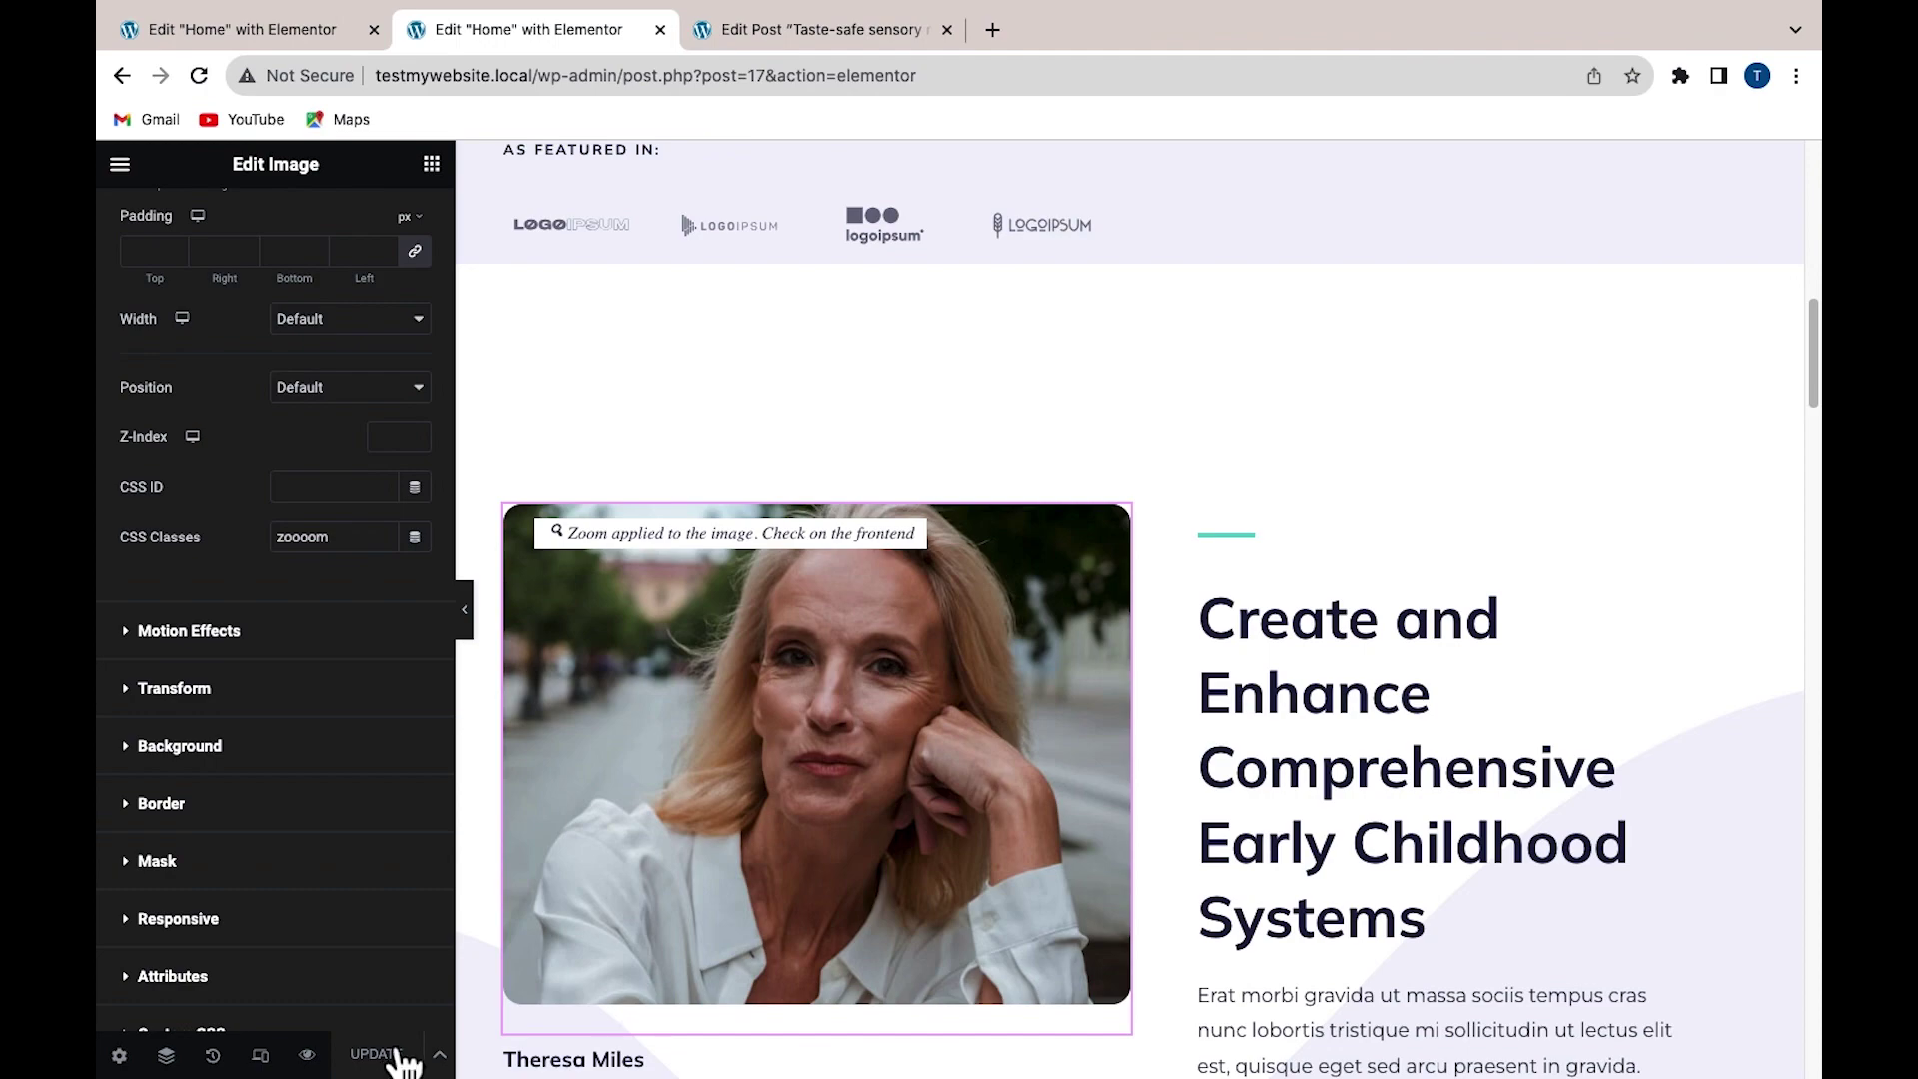
- Preview the updated home page and check the zoom effect on the woman's portrait
left_click(307, 1056)
scroll(827, 639, "down", 6)
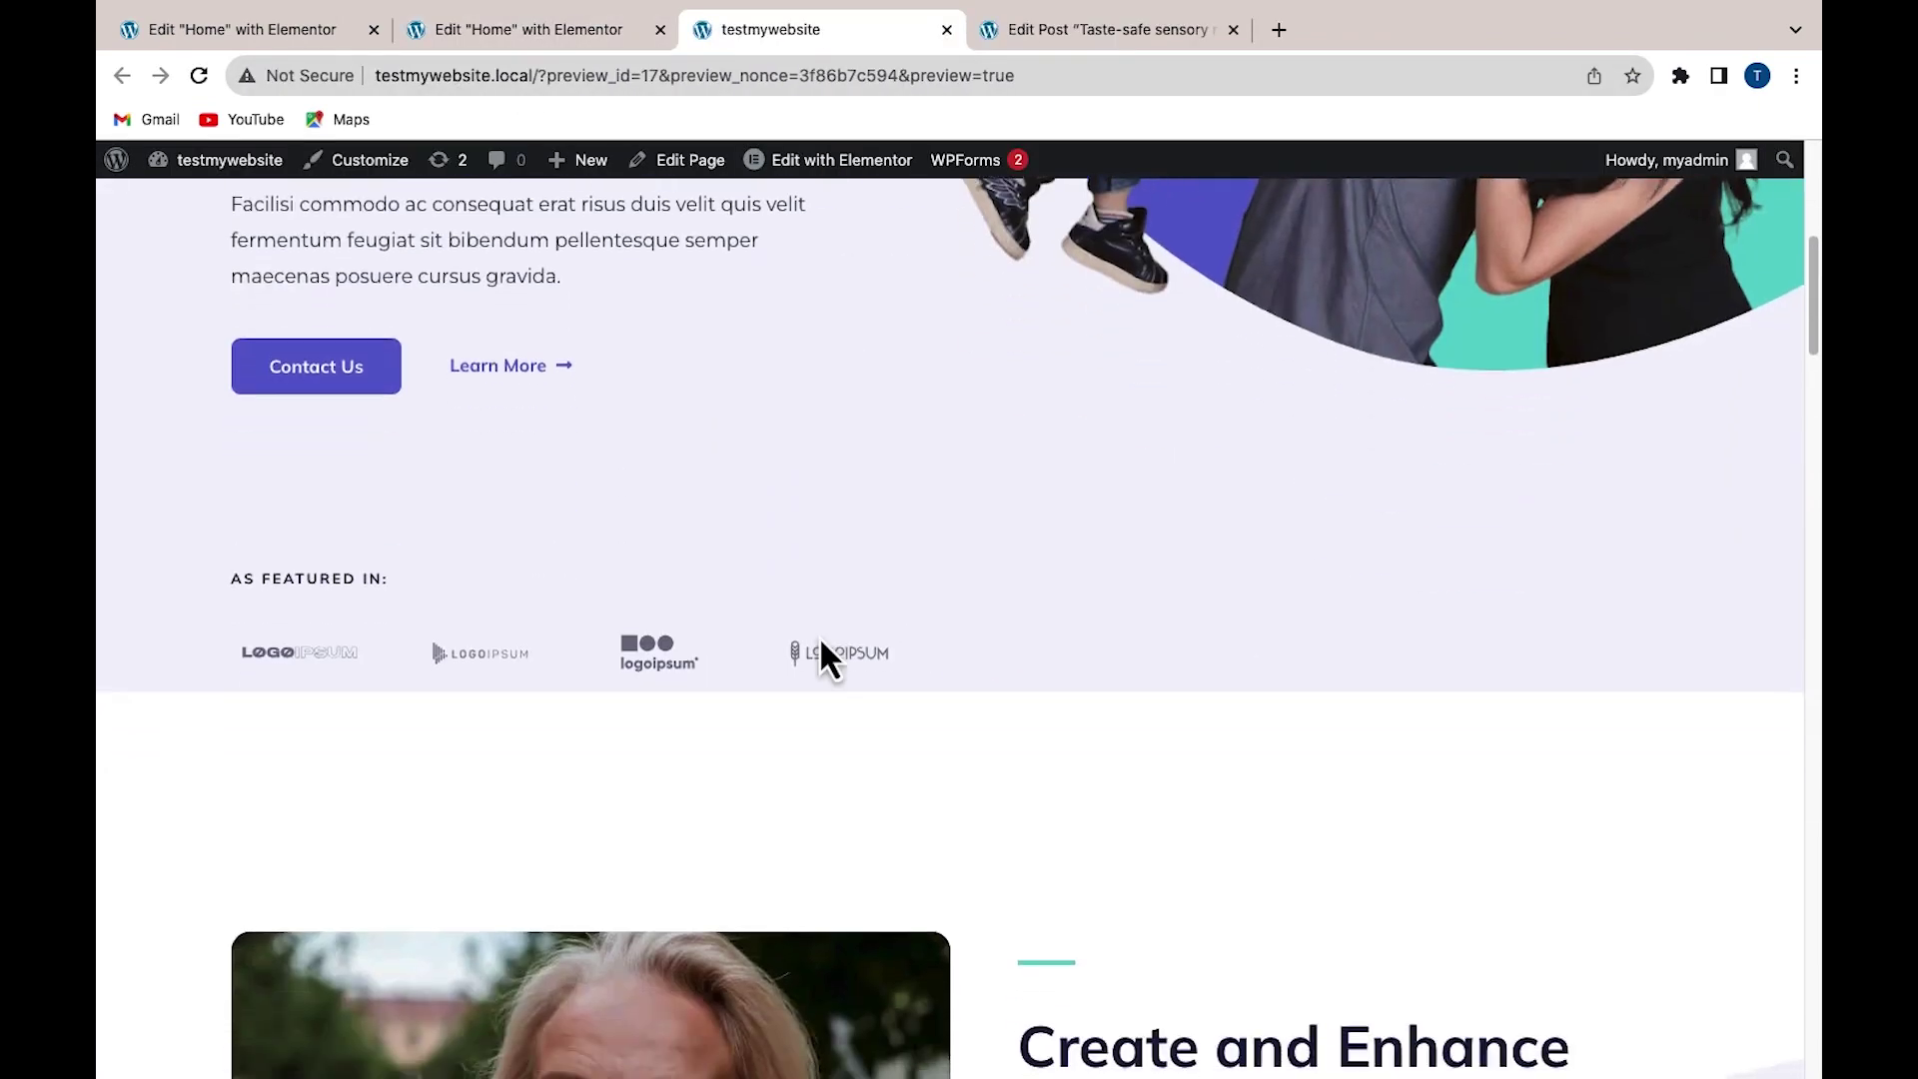
scroll(820, 638, "down", 5)
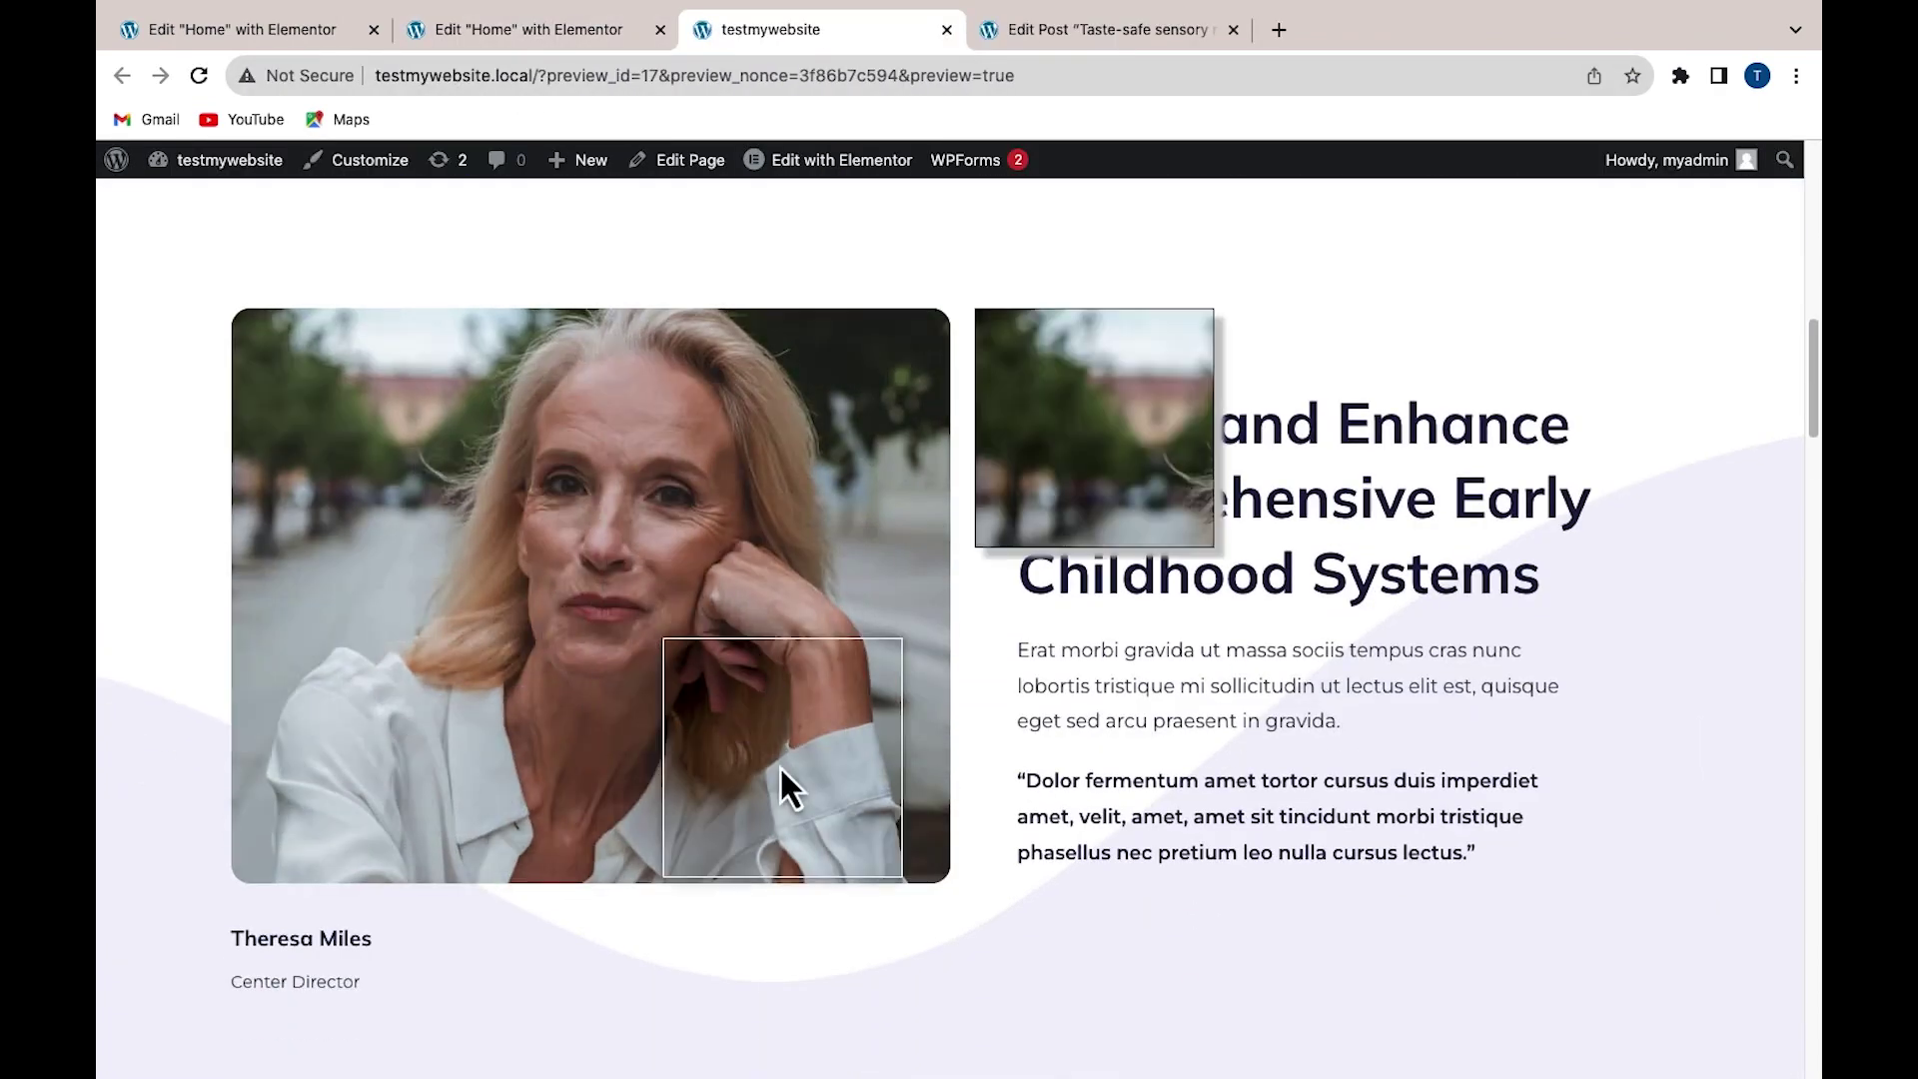
scroll(534, 680, "up", 1)
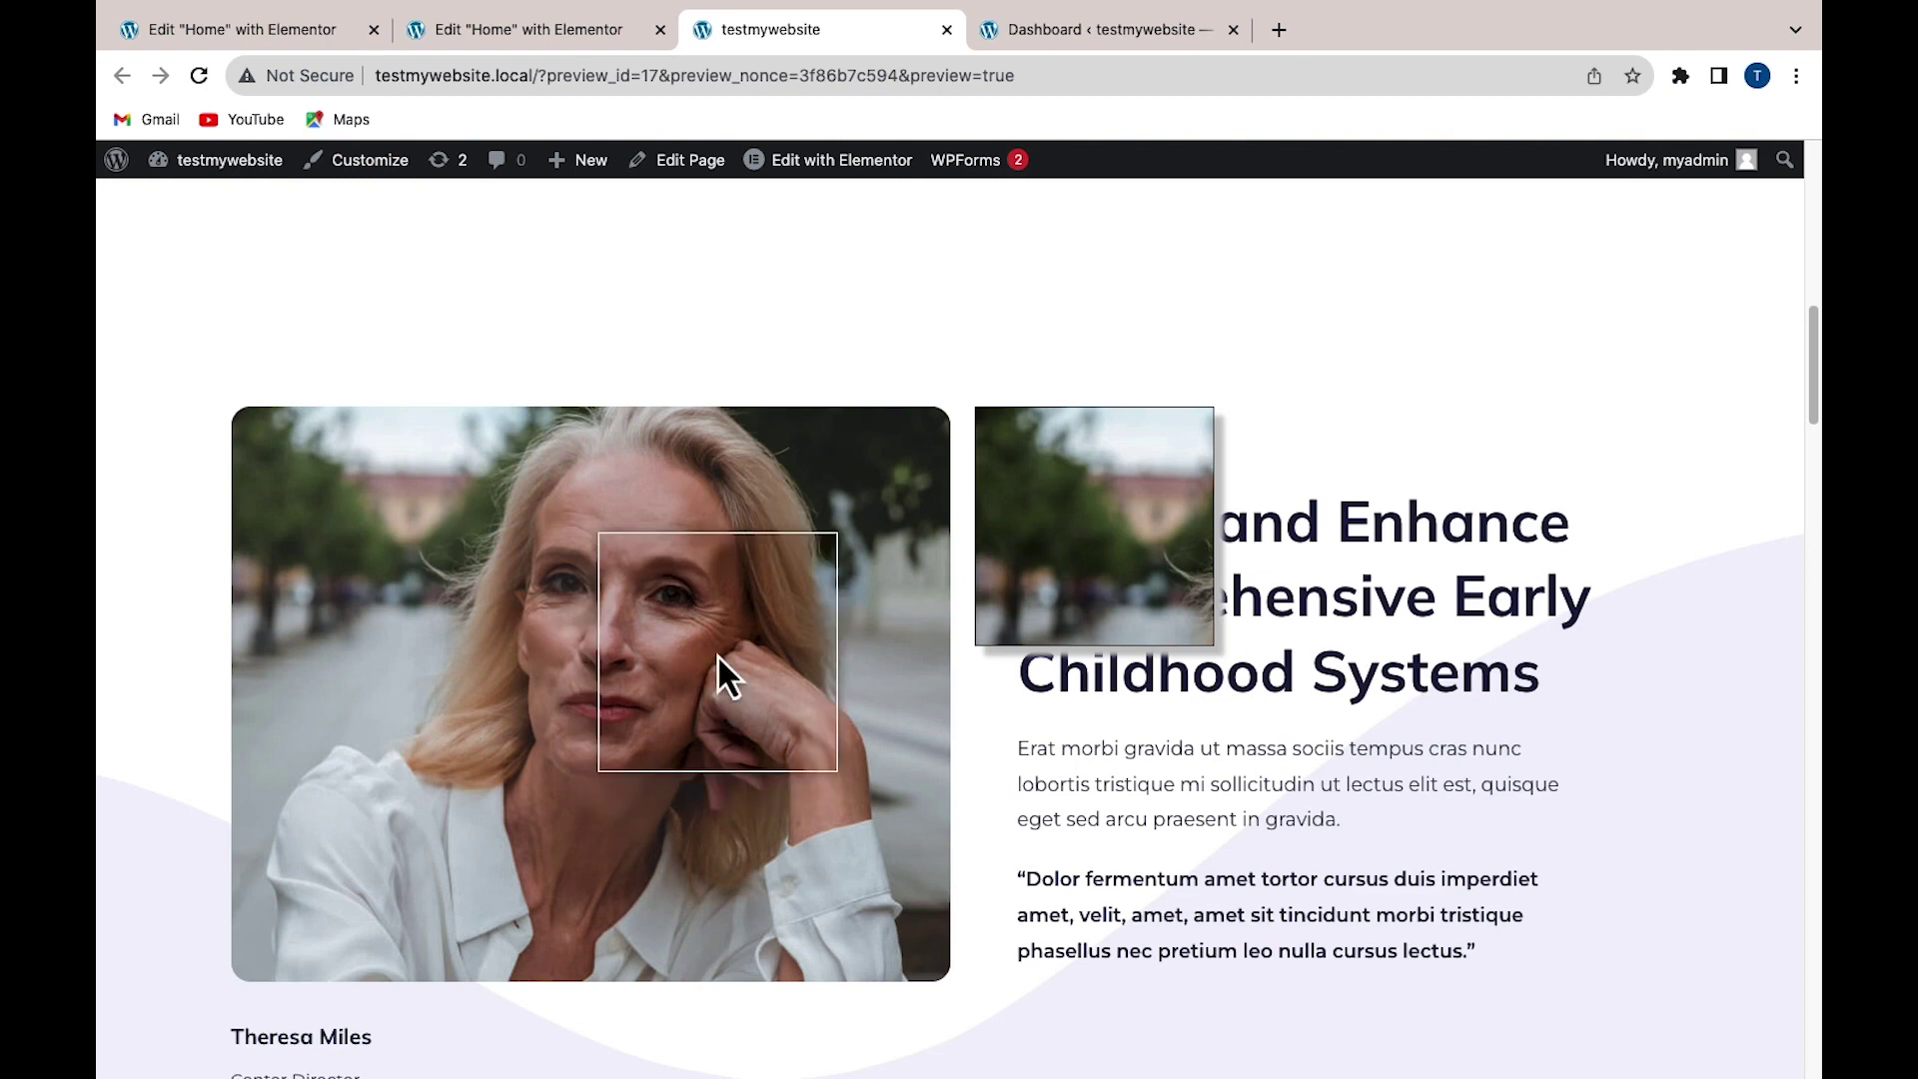
- In the WP Image Zoom settings, set the zoom window width to 400 px and adjust the window height
left_click(1071, 42)
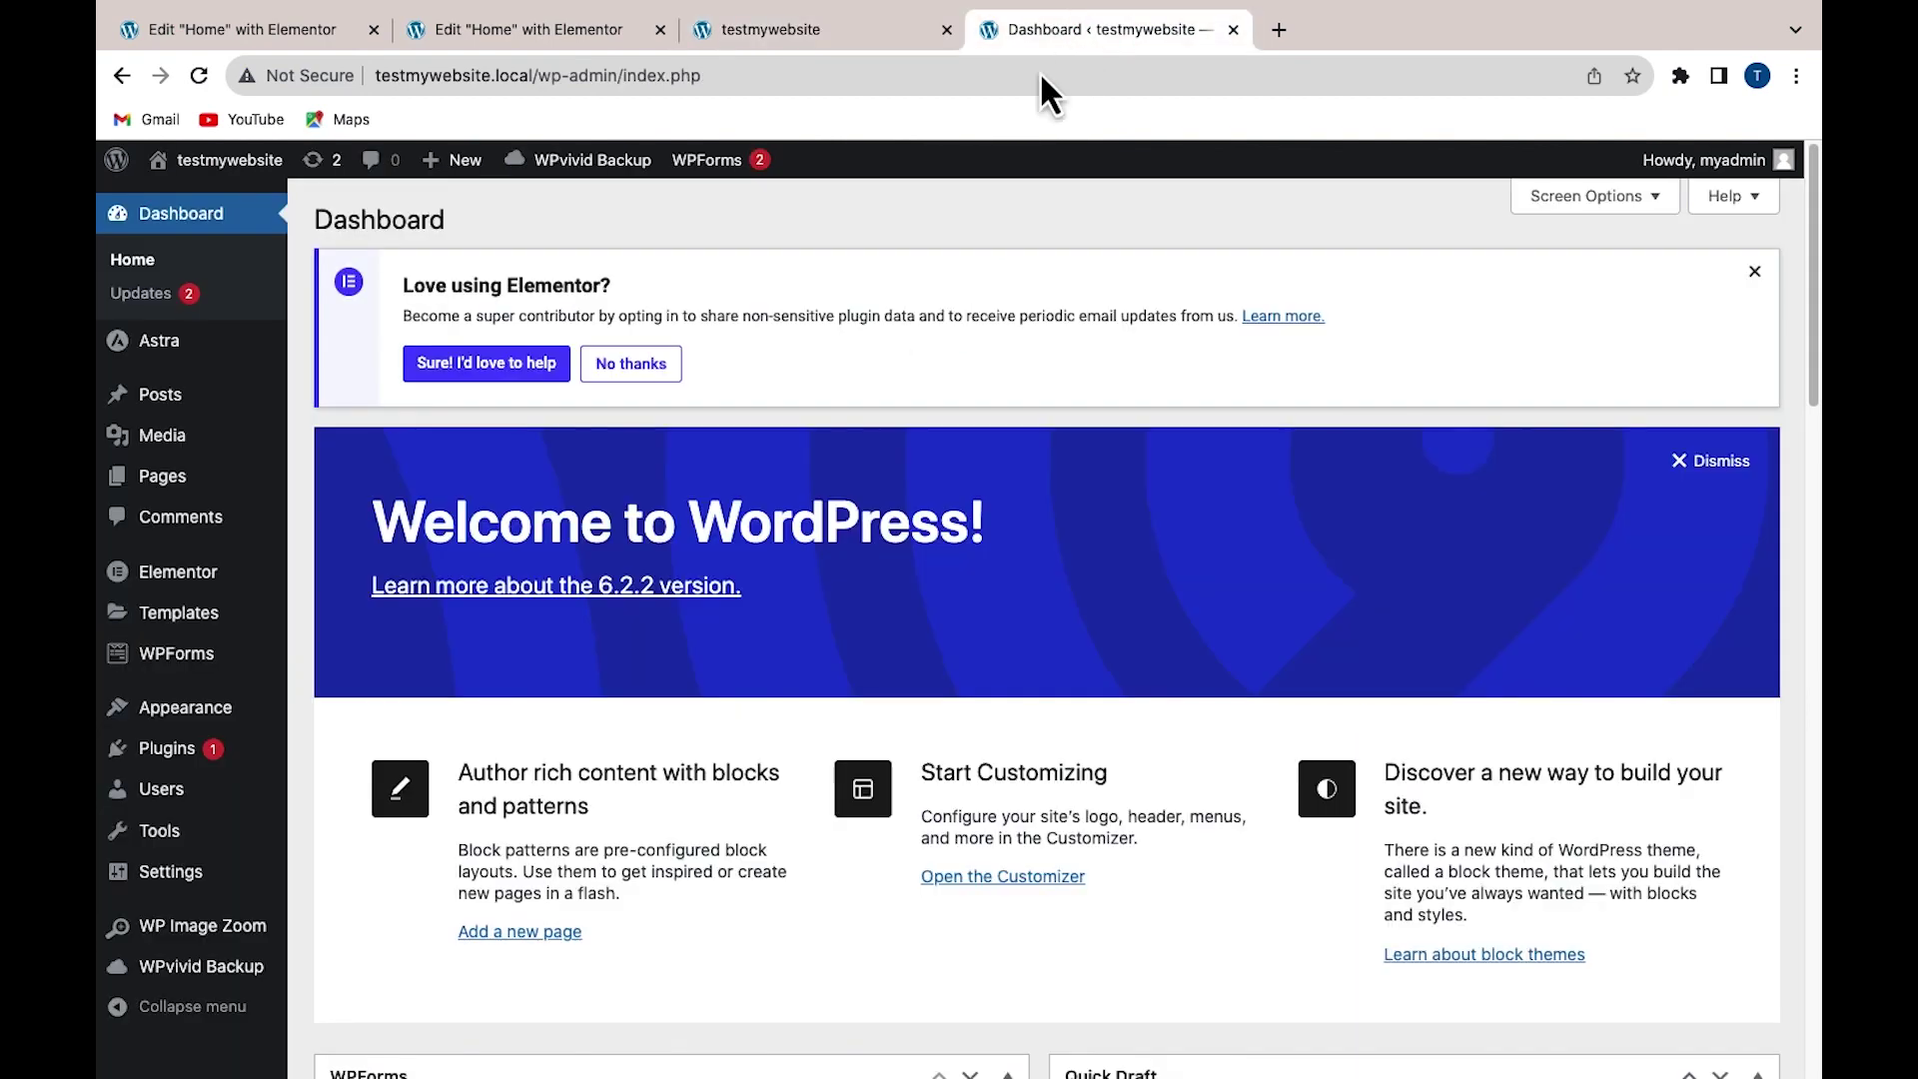
left_click(152, 932)
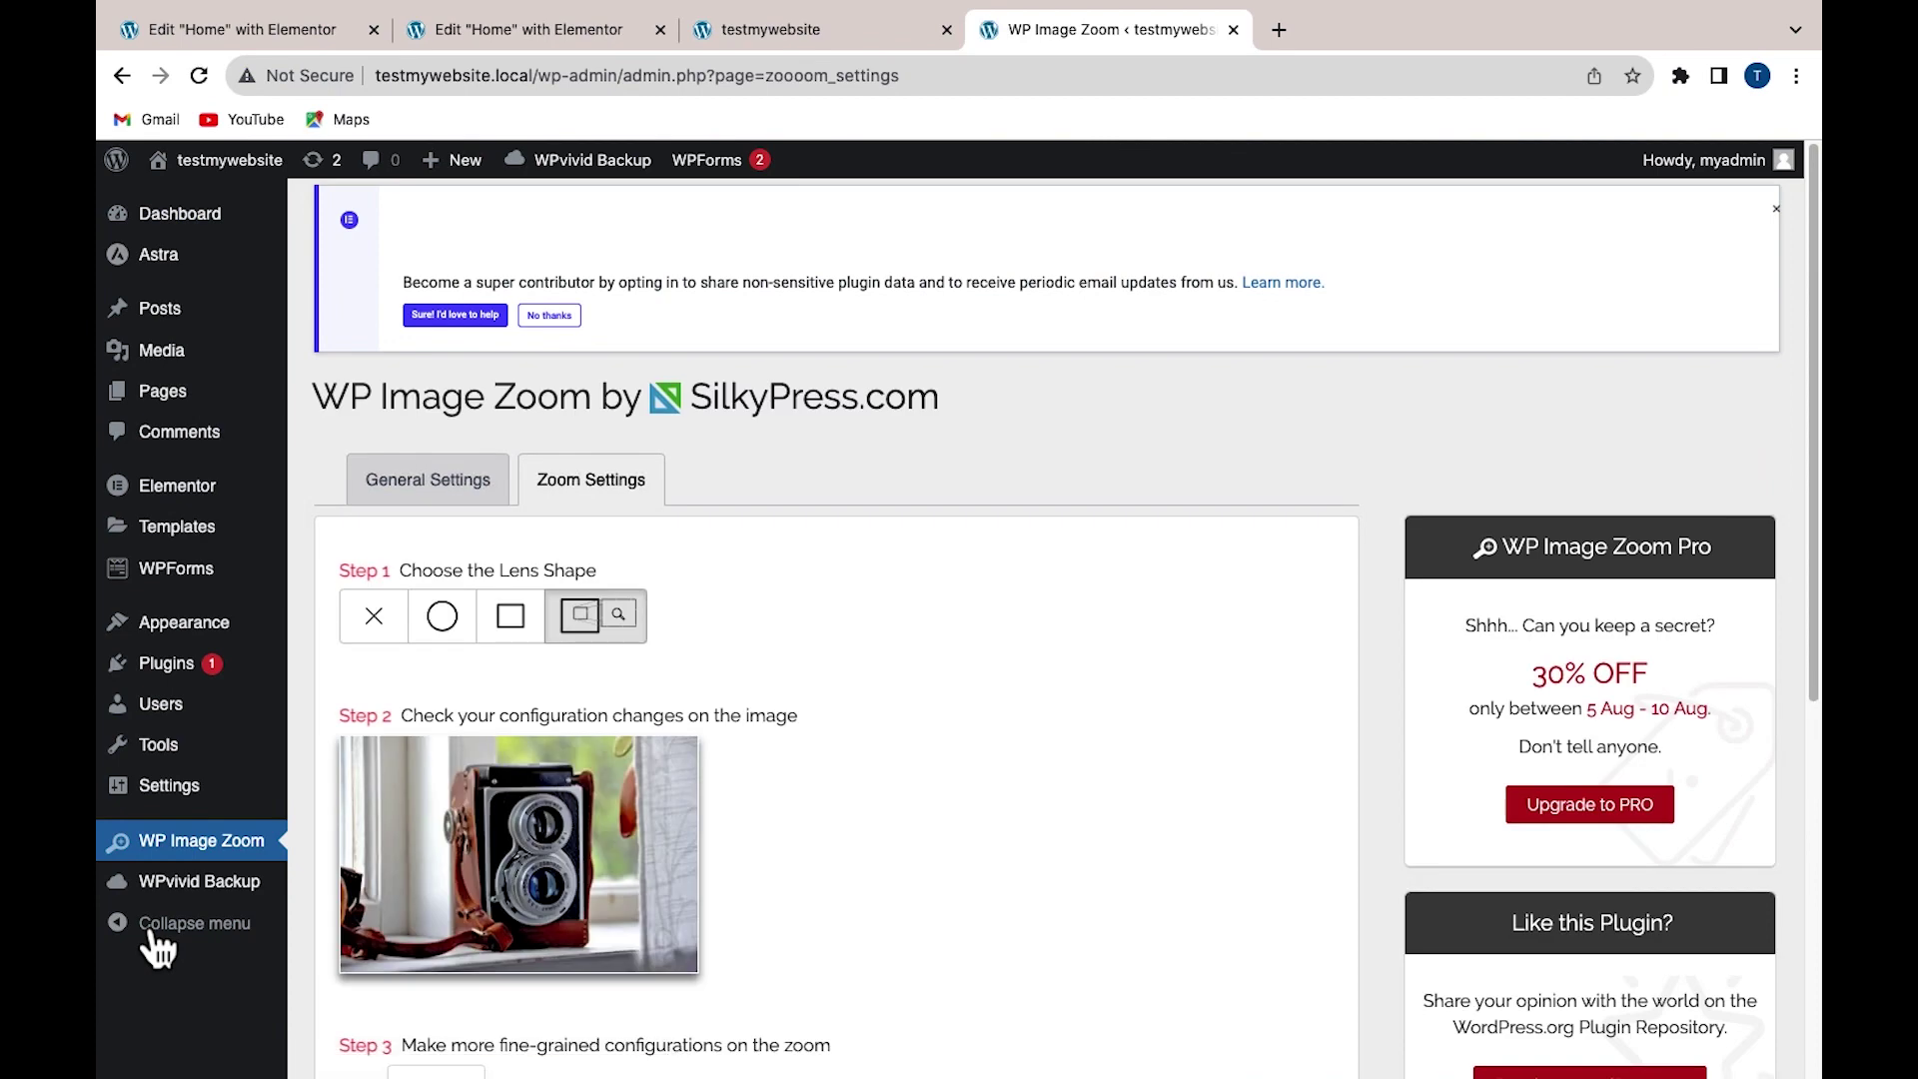
scroll(621, 857, "down", 6)
scroll(549, 827, "up", 1)
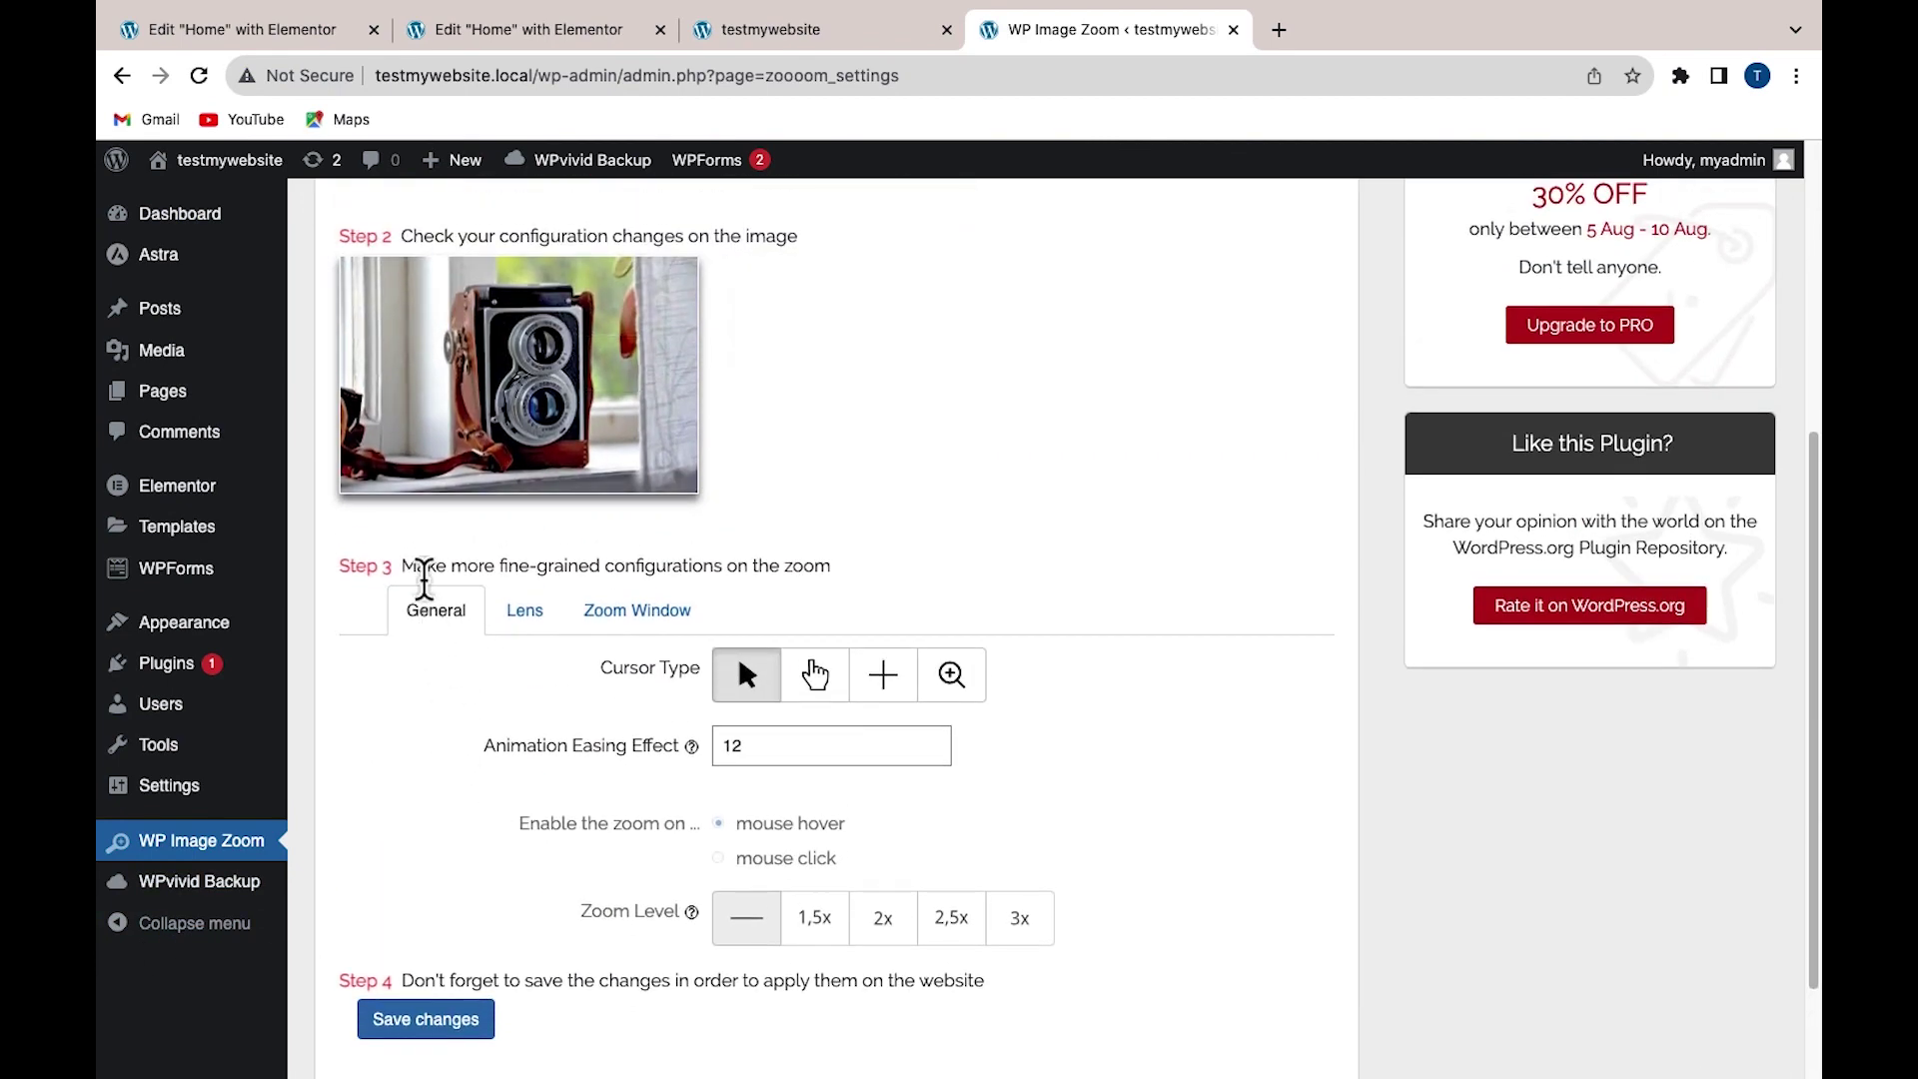
left_click(607, 617)
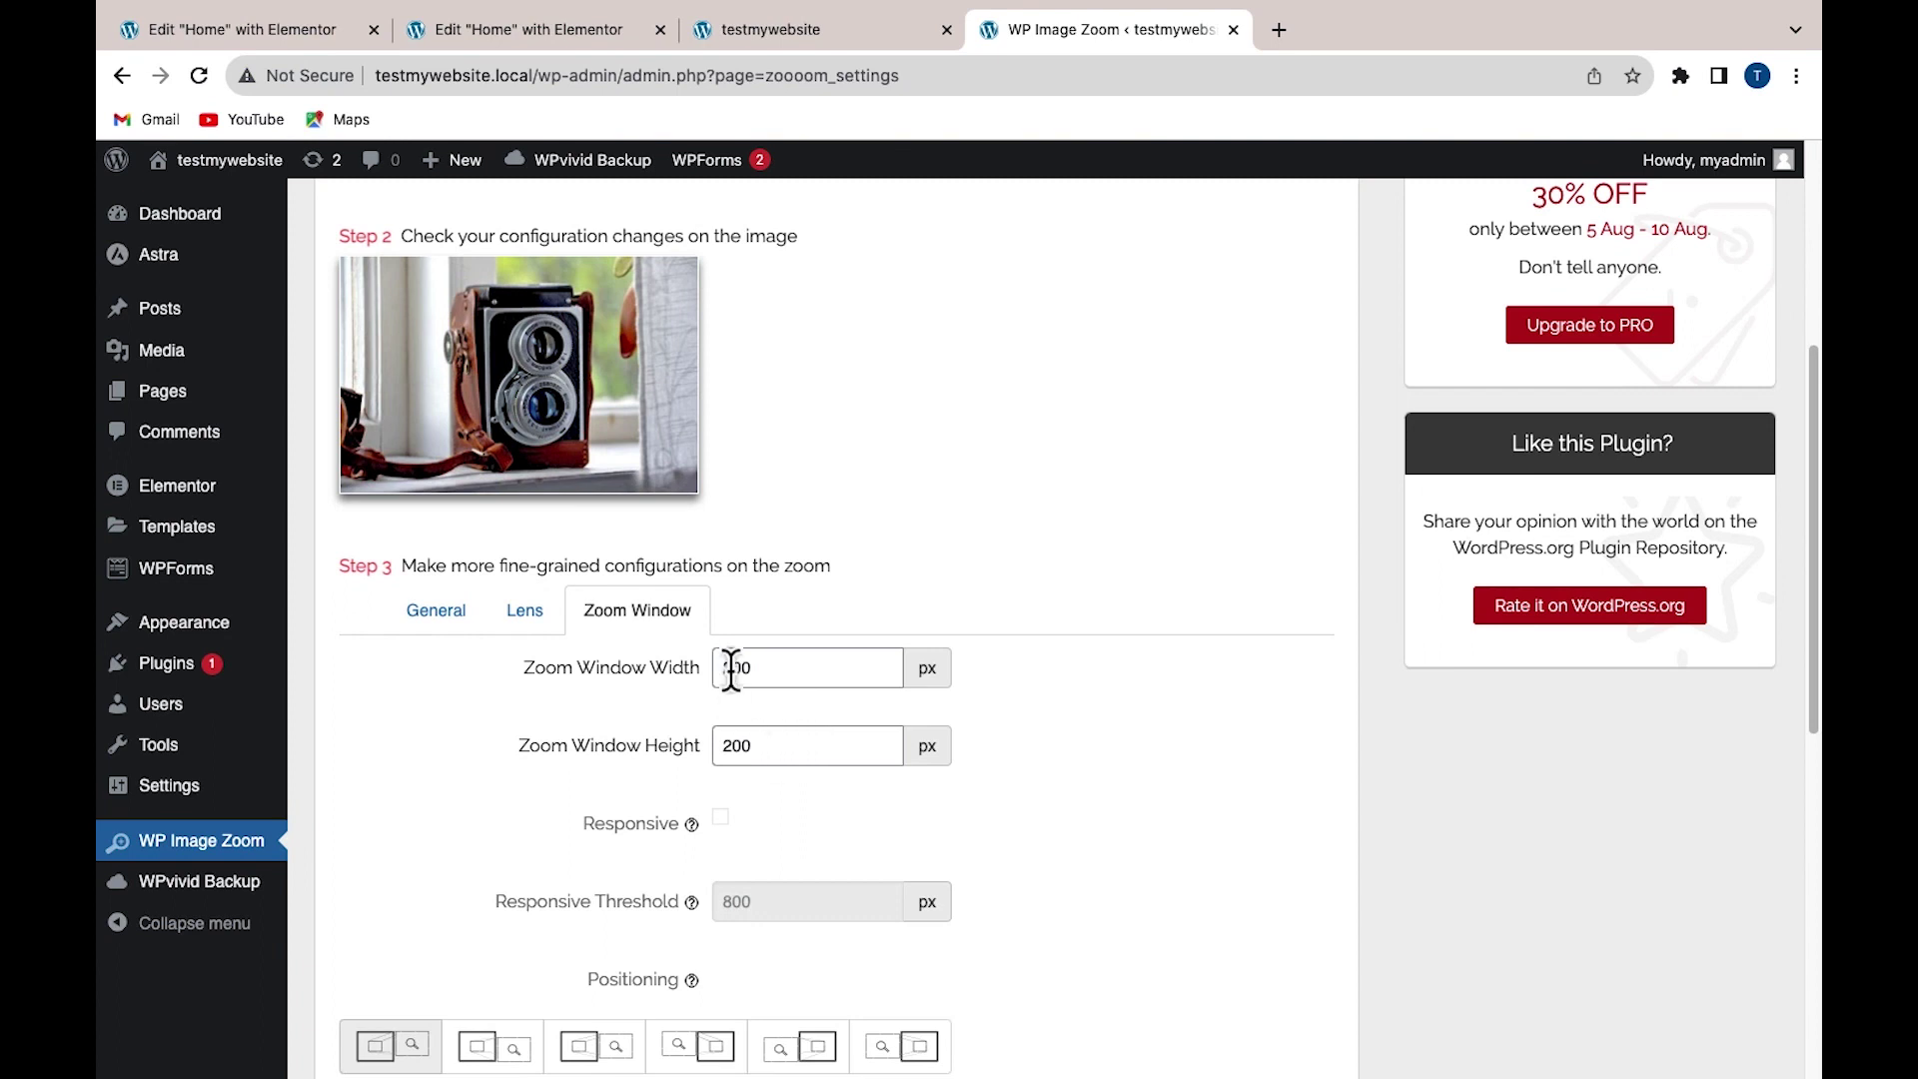
left_click(724, 668)
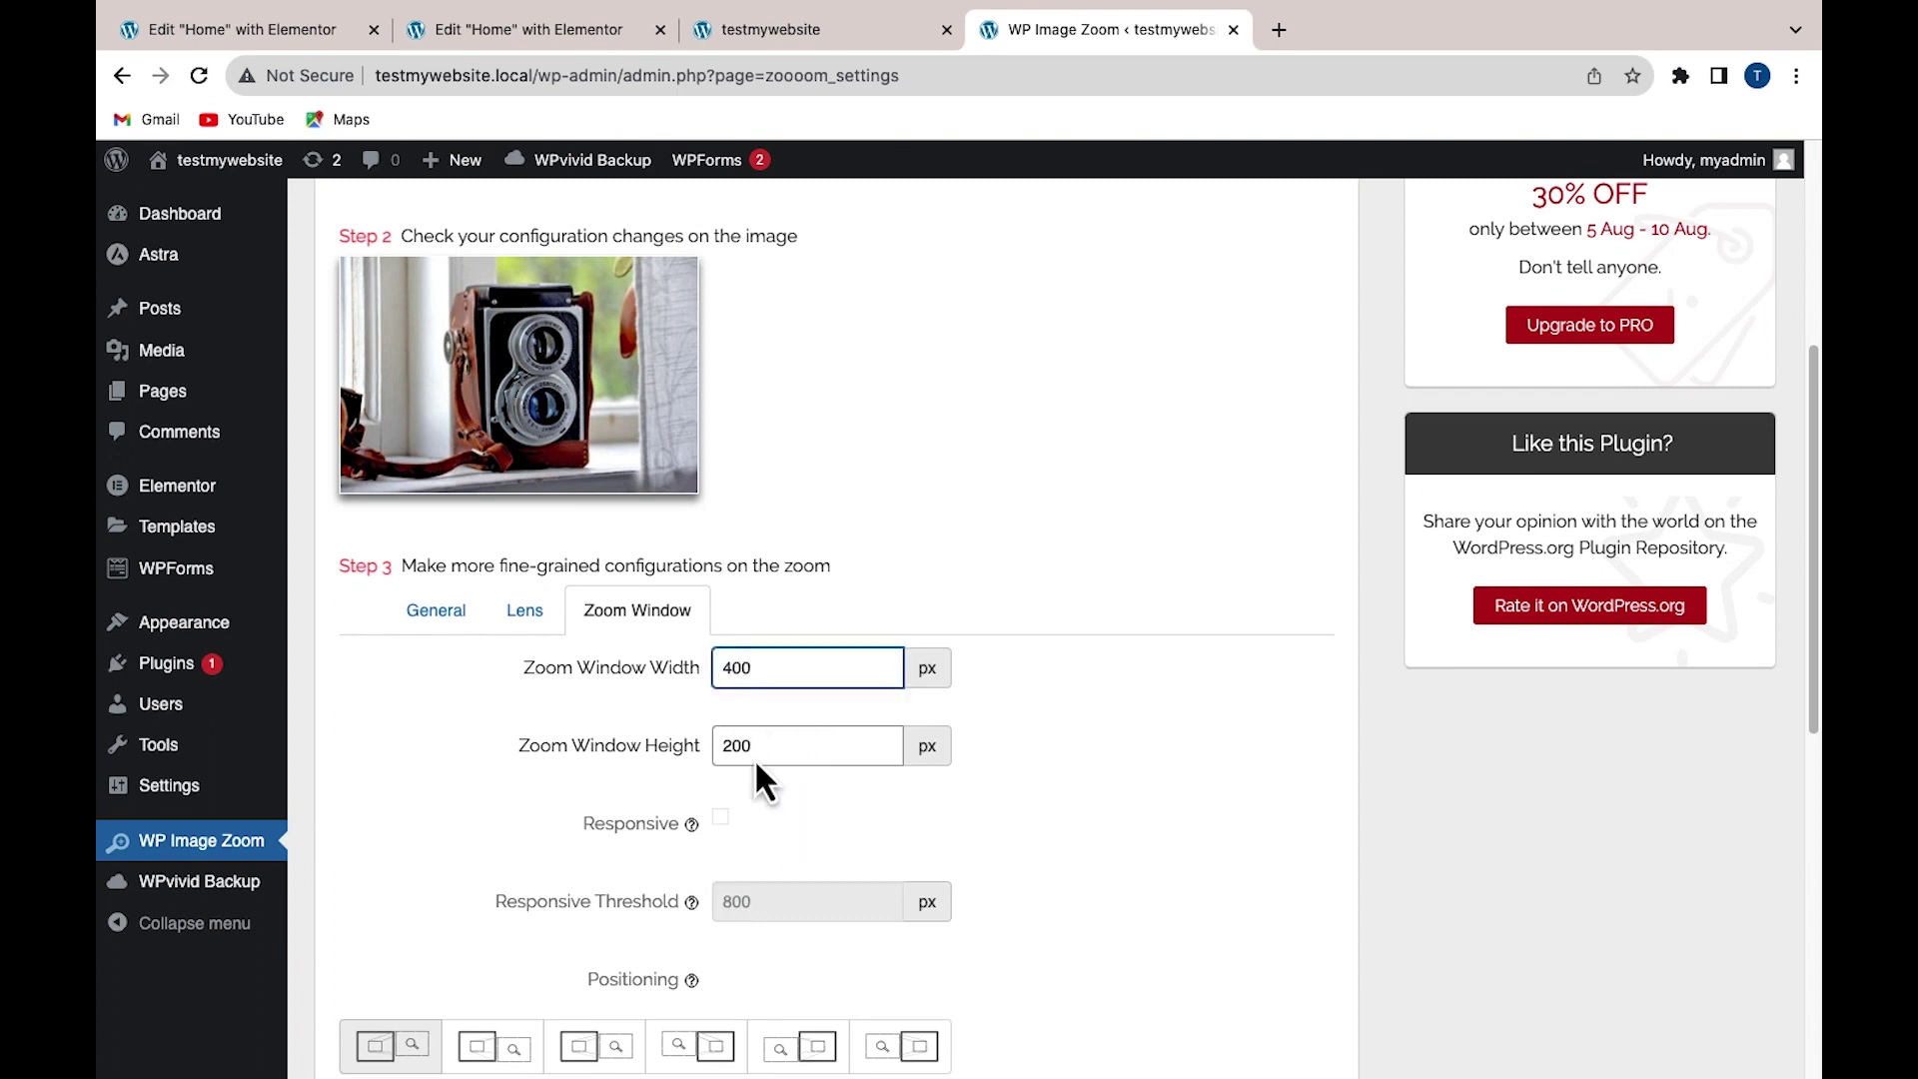
left_click(730, 747)
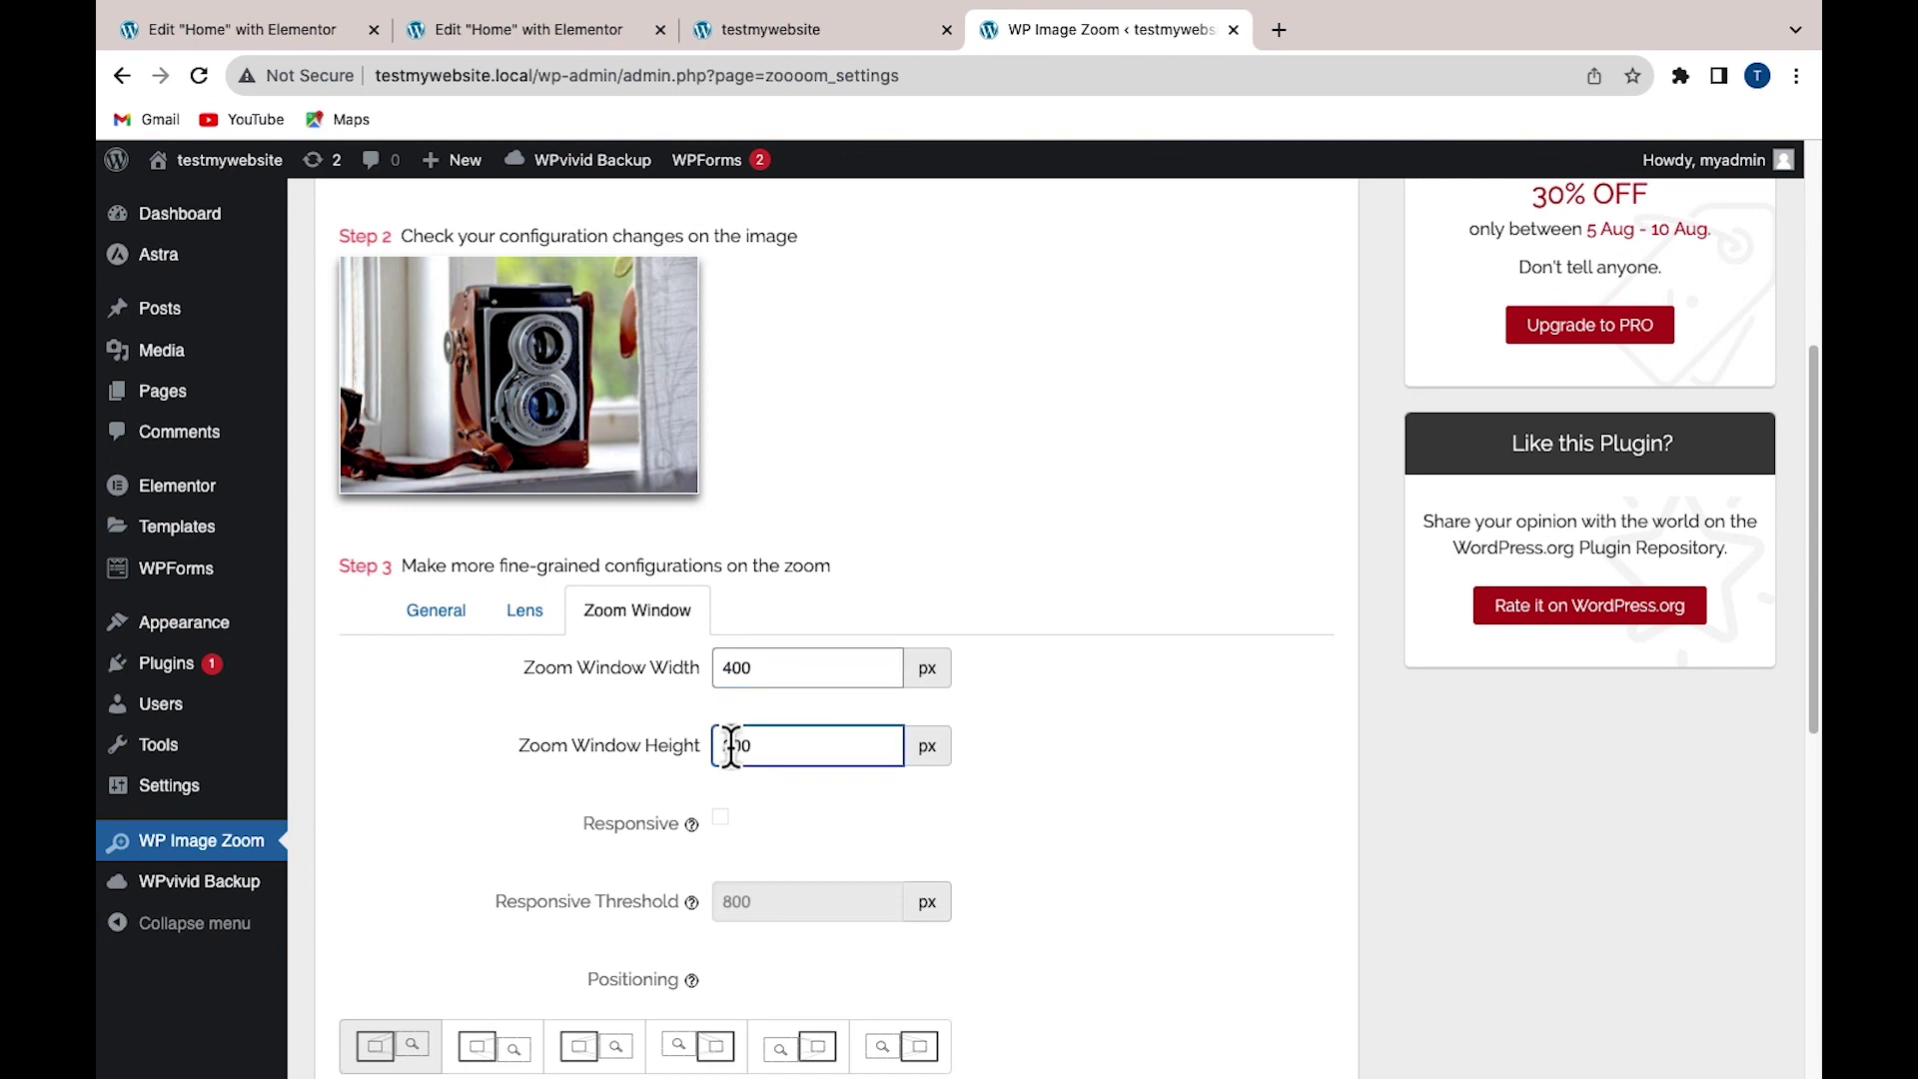
- Review the zoom window's positioning, distance, border, shadow and fade settings, and save the changes
scroll(476, 569, "down", 6)
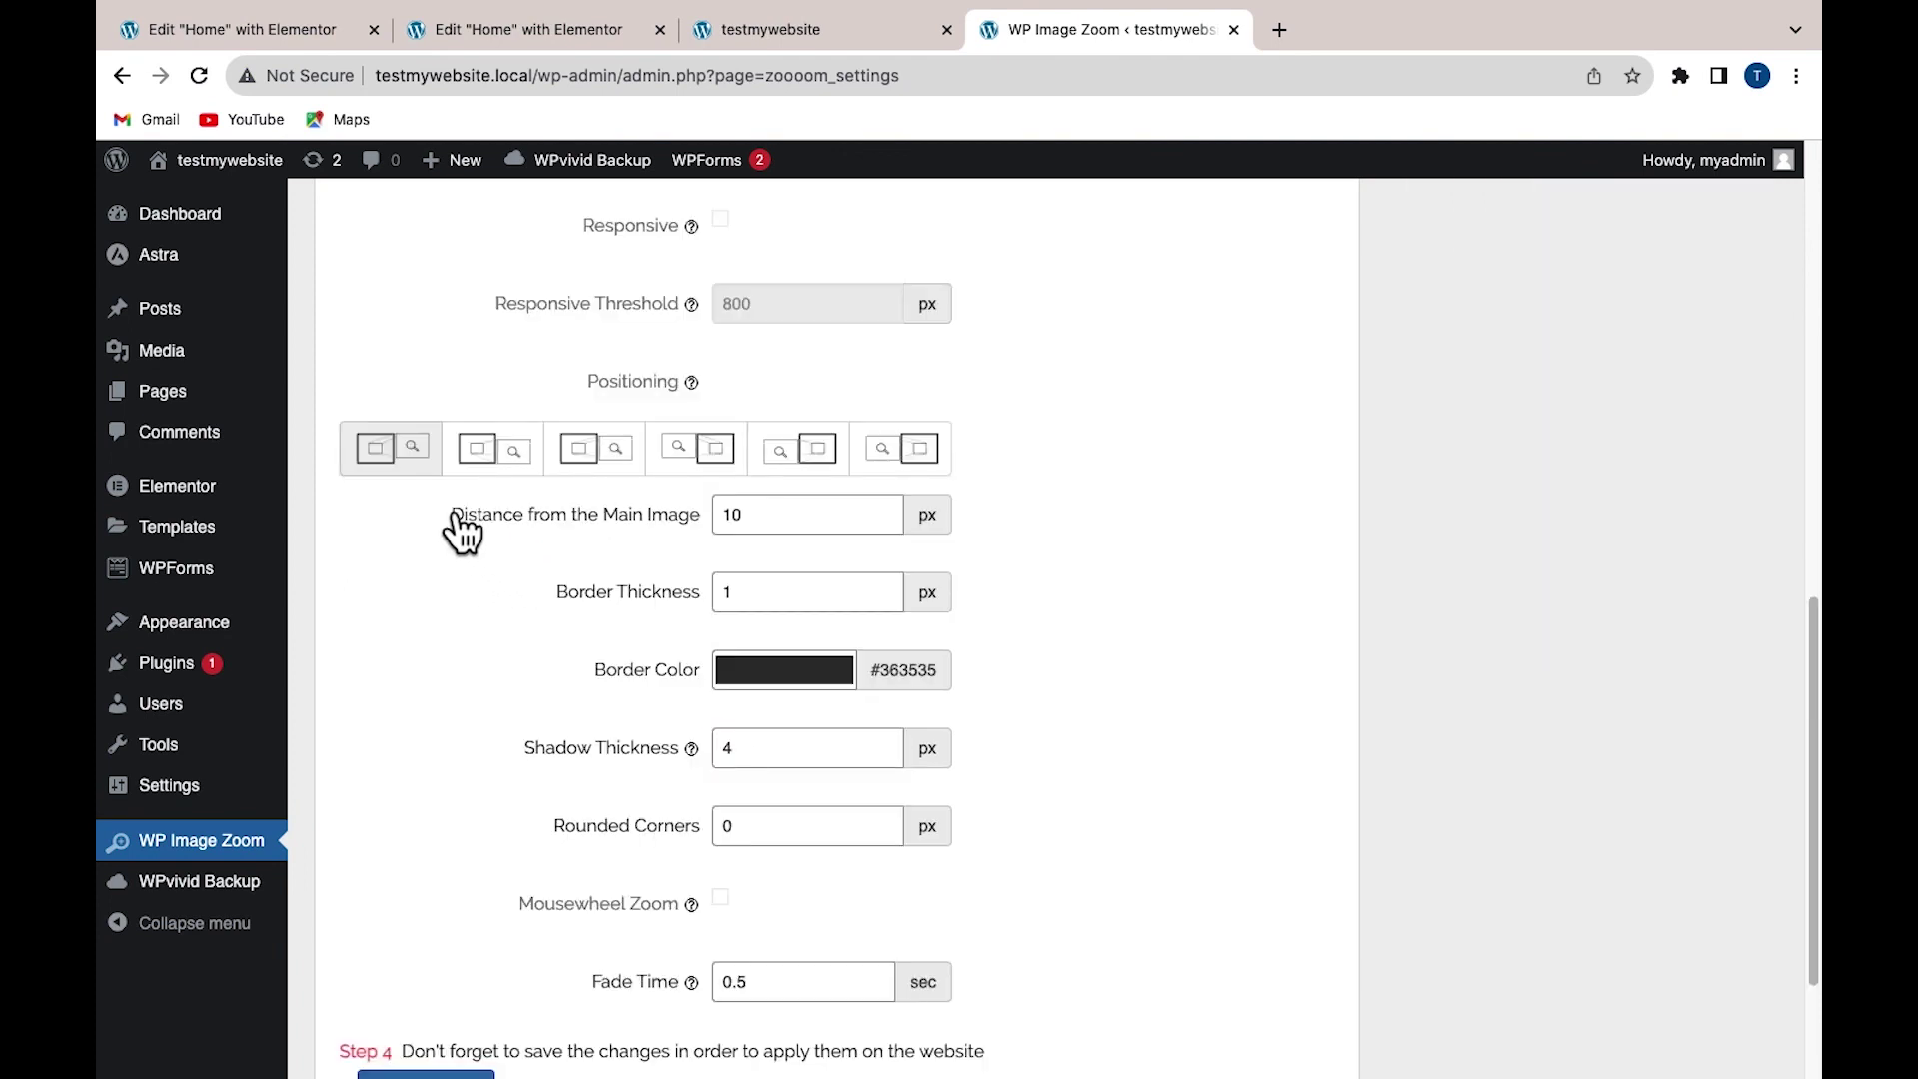
left_click(728, 520)
double_click(727, 520)
left_click(728, 589)
scroll(699, 620, "down", 1)
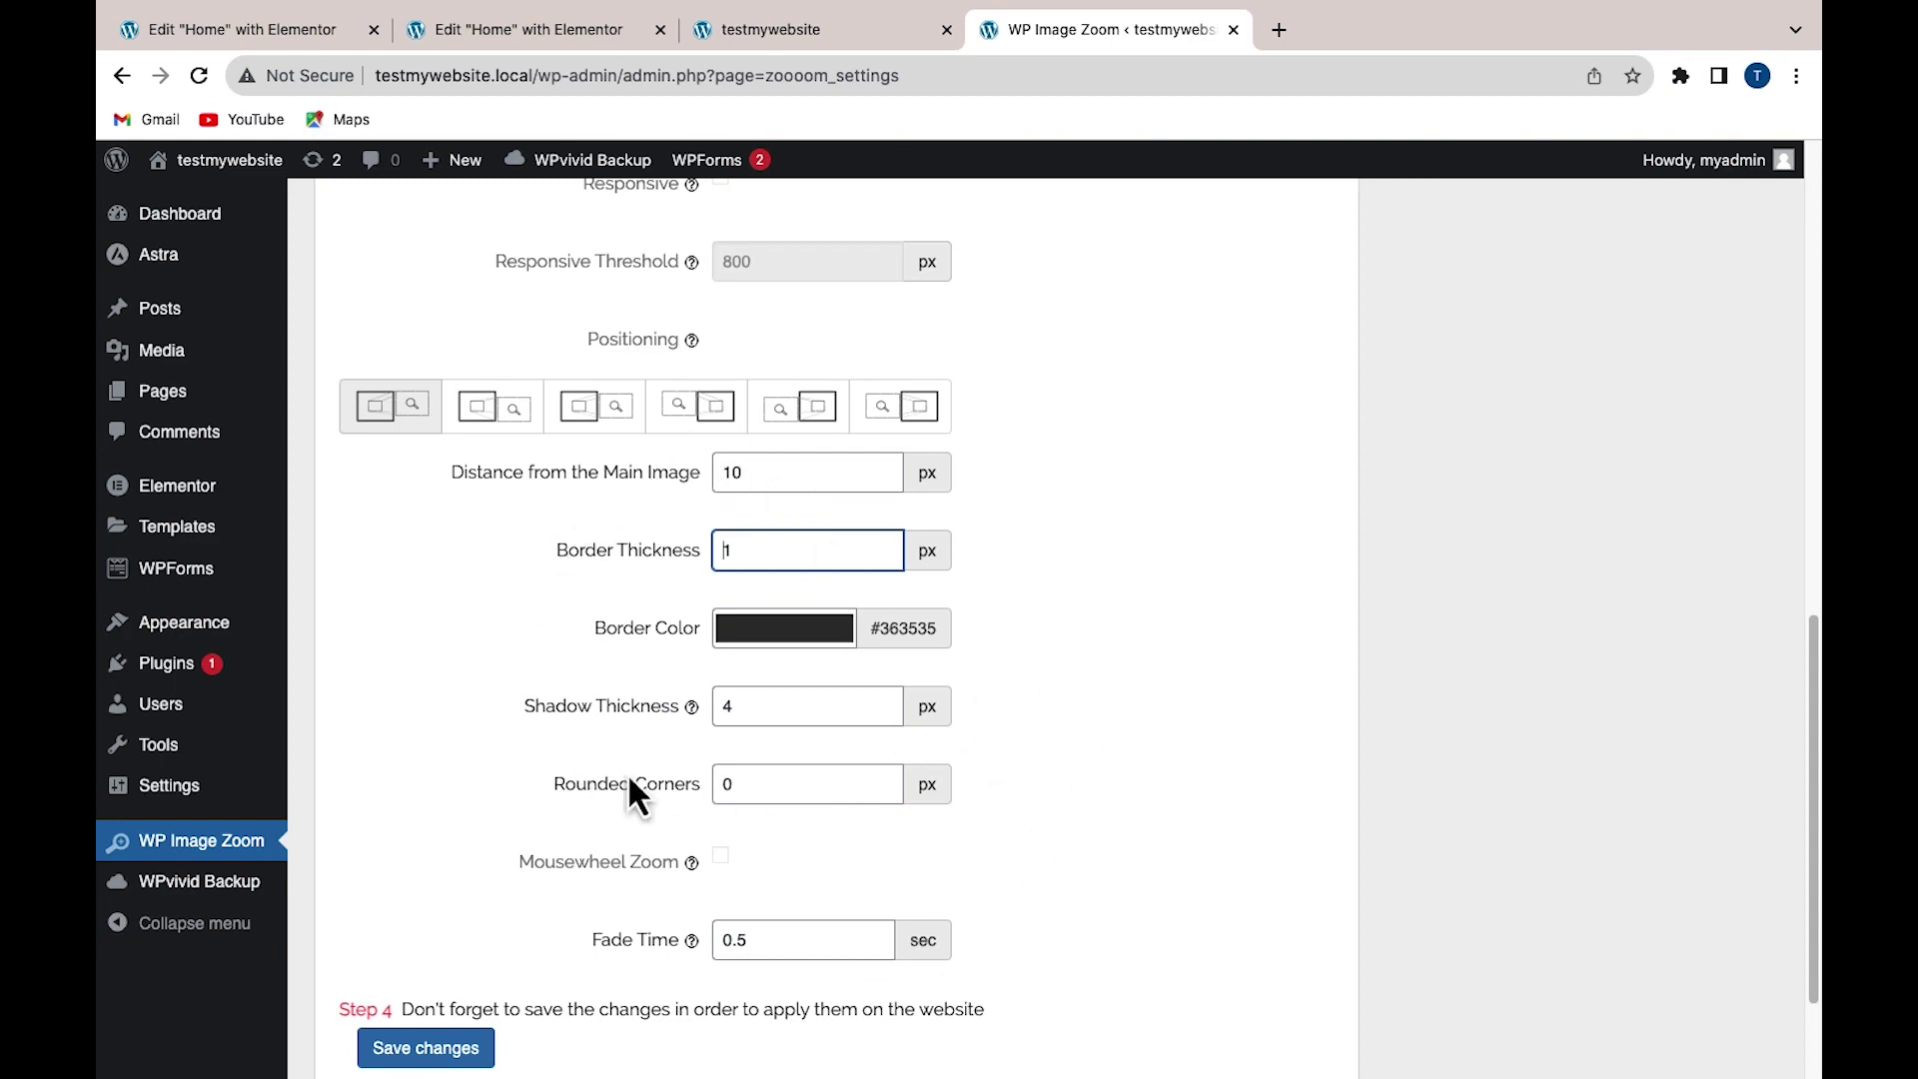
scroll(631, 785, "down", 3)
left_click(460, 914)
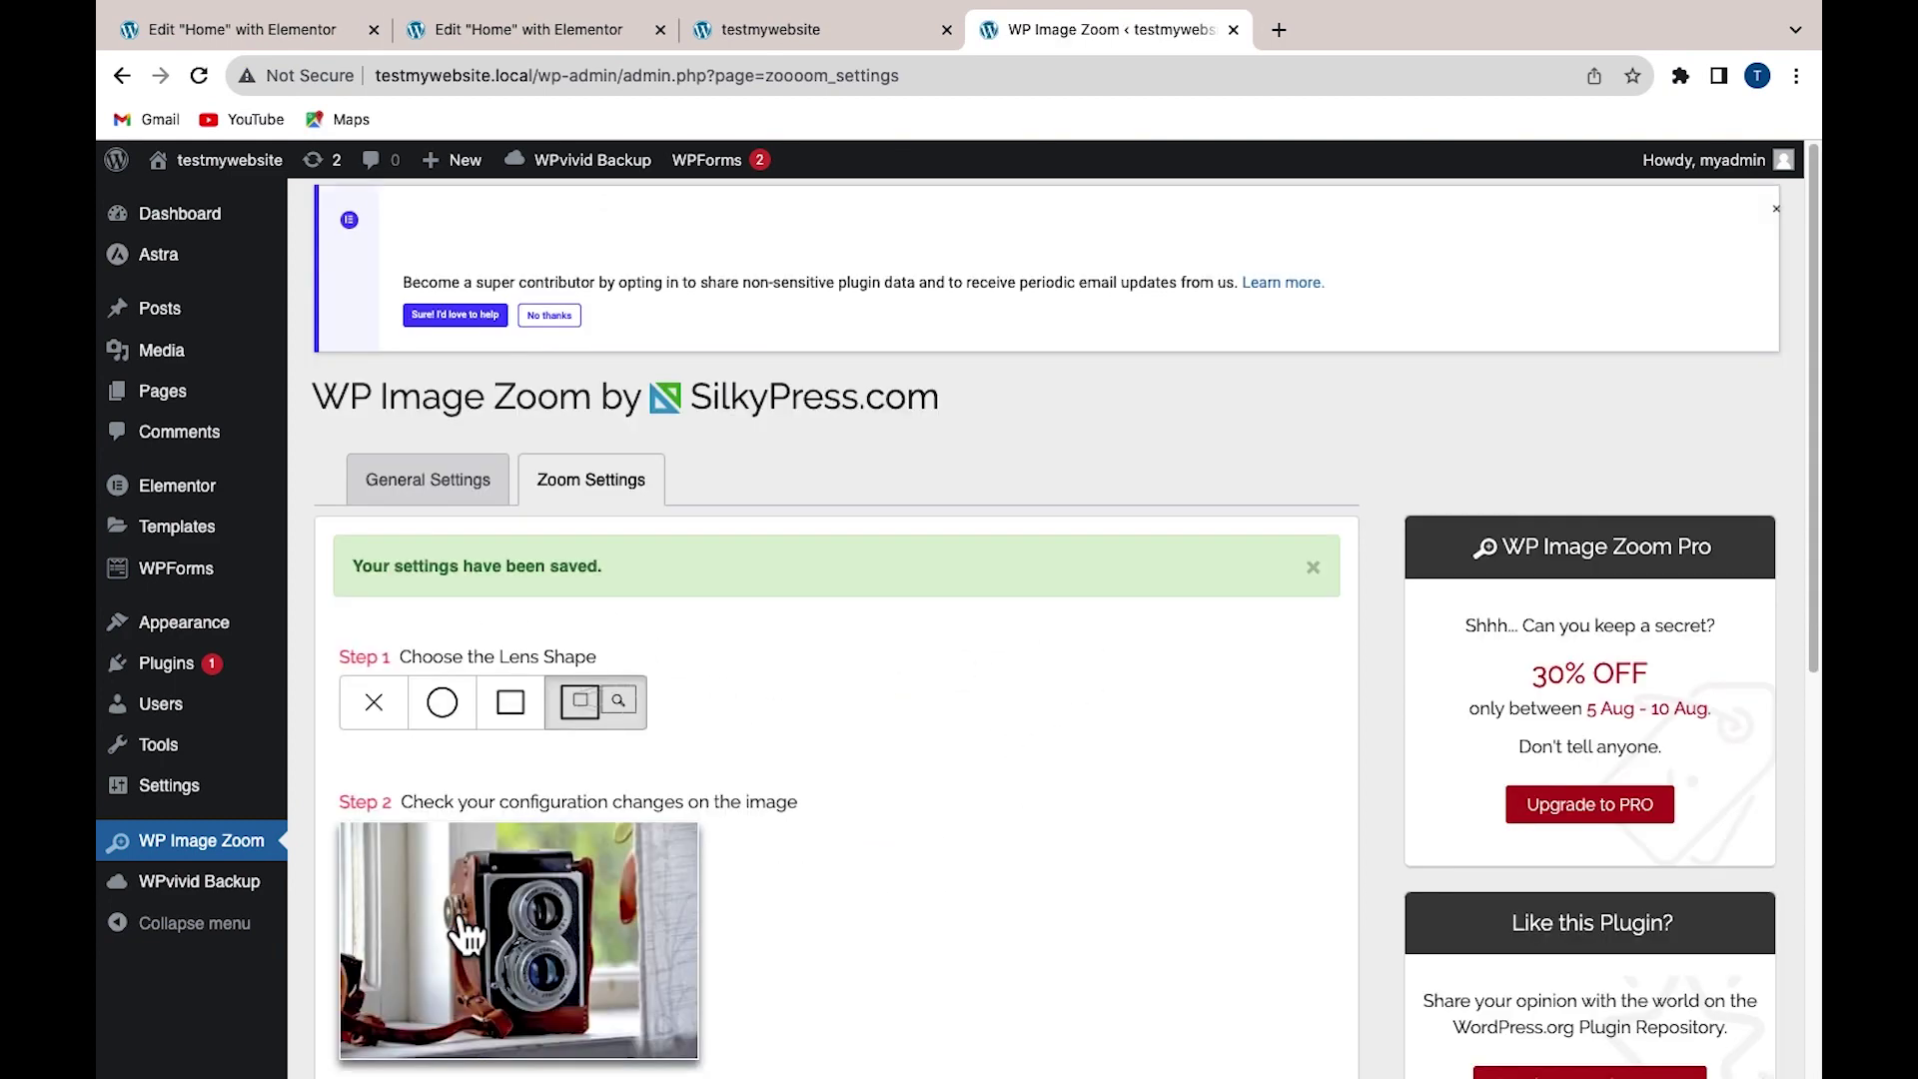
- Reload the home page preview to check the portrait with the saved zoom window settings
left_click(799, 32)
left_click(199, 76)
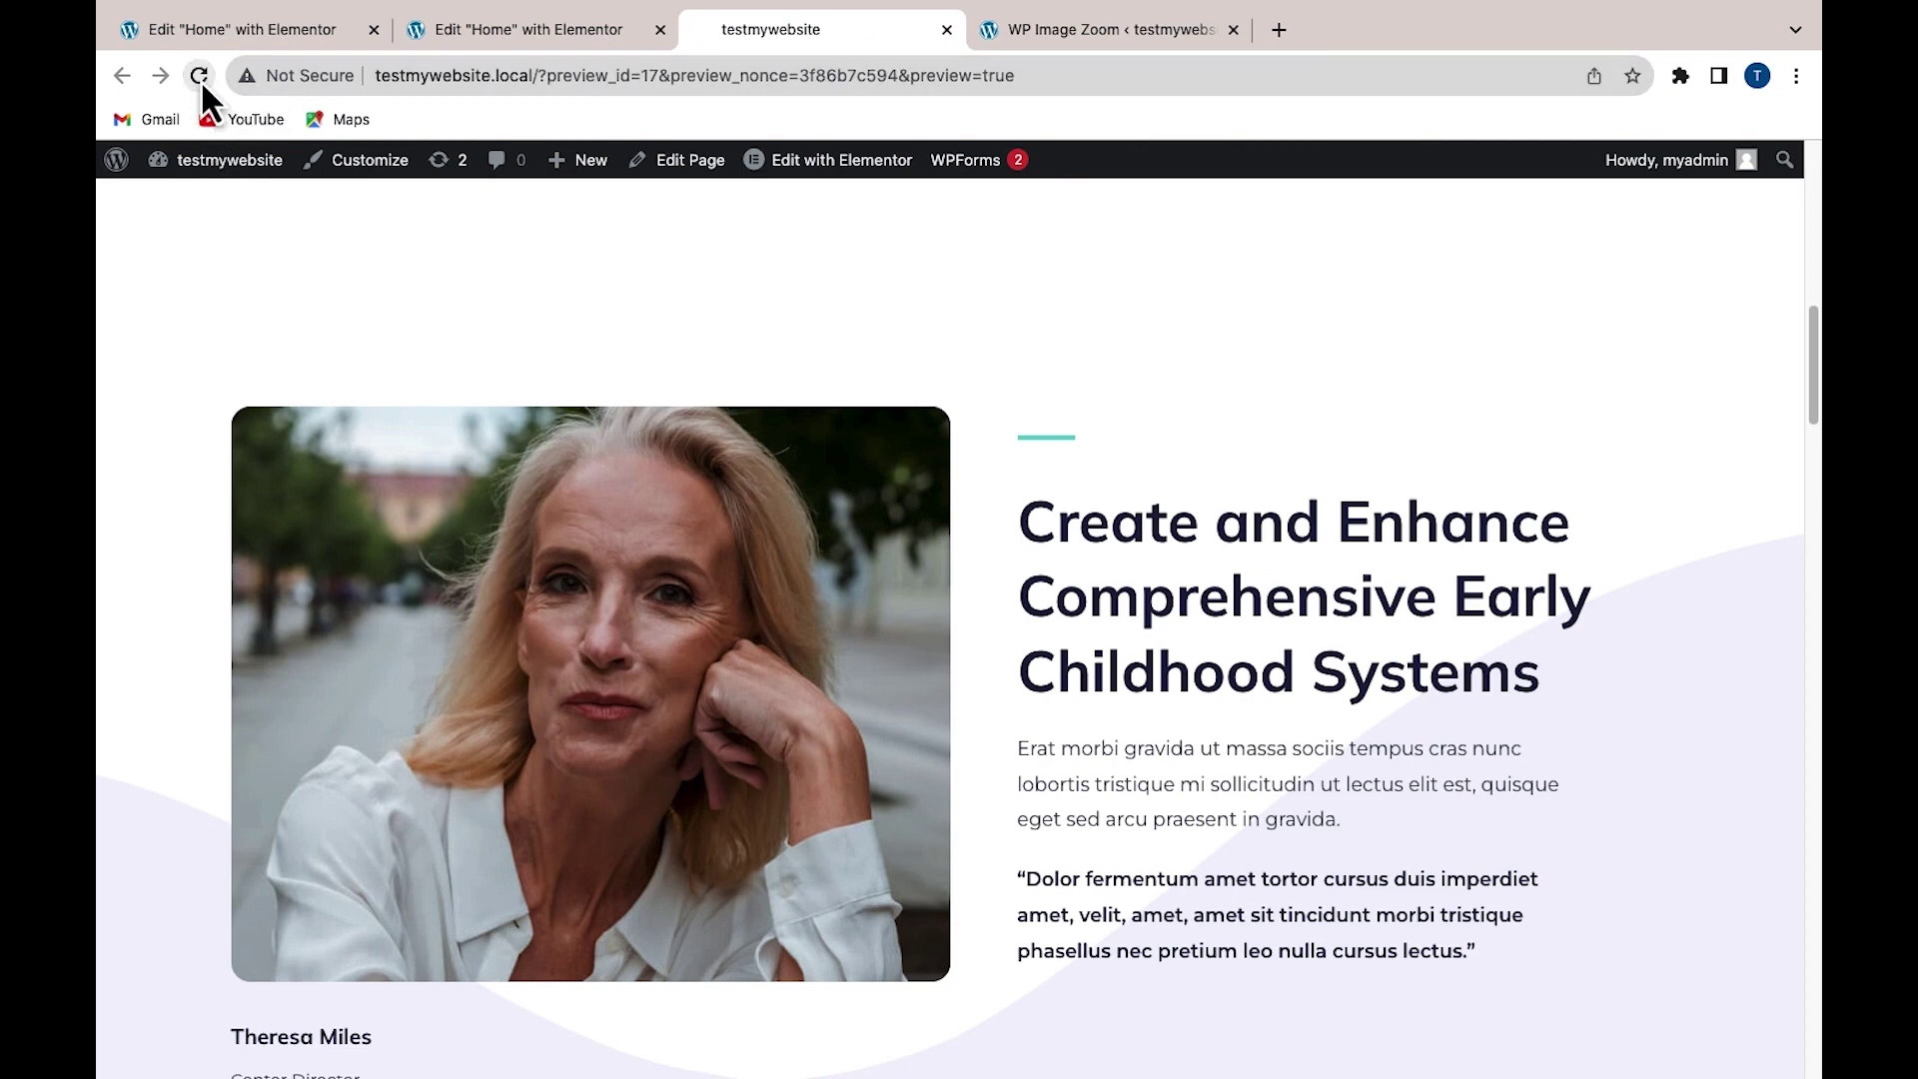